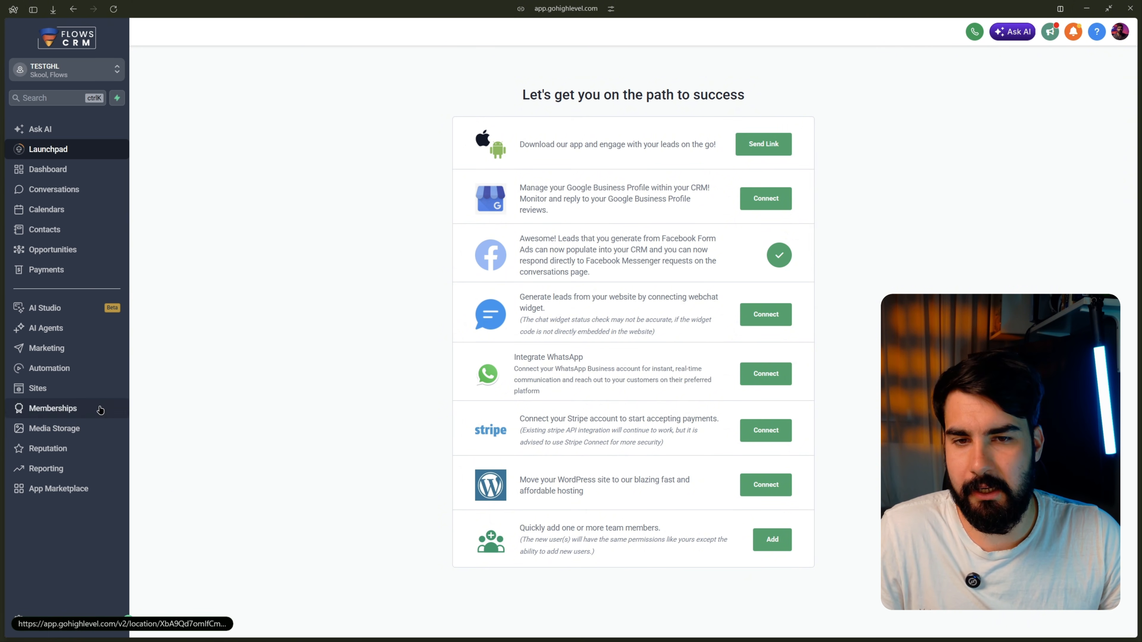
Step: Go to Marketing > Emails and show the still-empty Templates list
{"action": "left_click", "coordinate": [77, 353]}
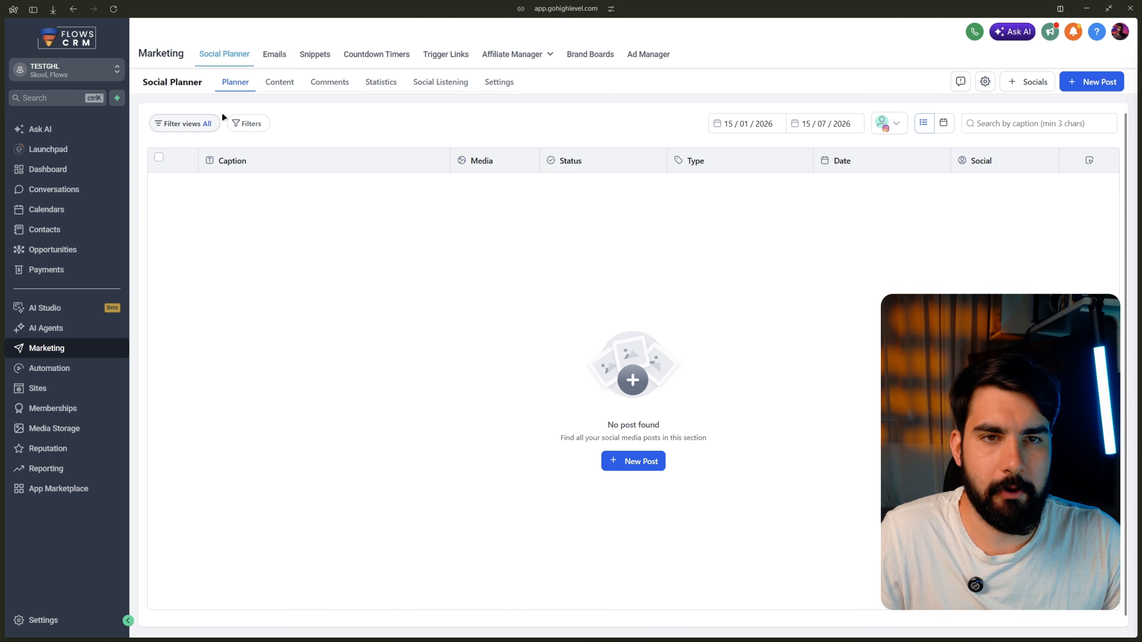
{"action": "left_click", "coordinate": [270, 57]}
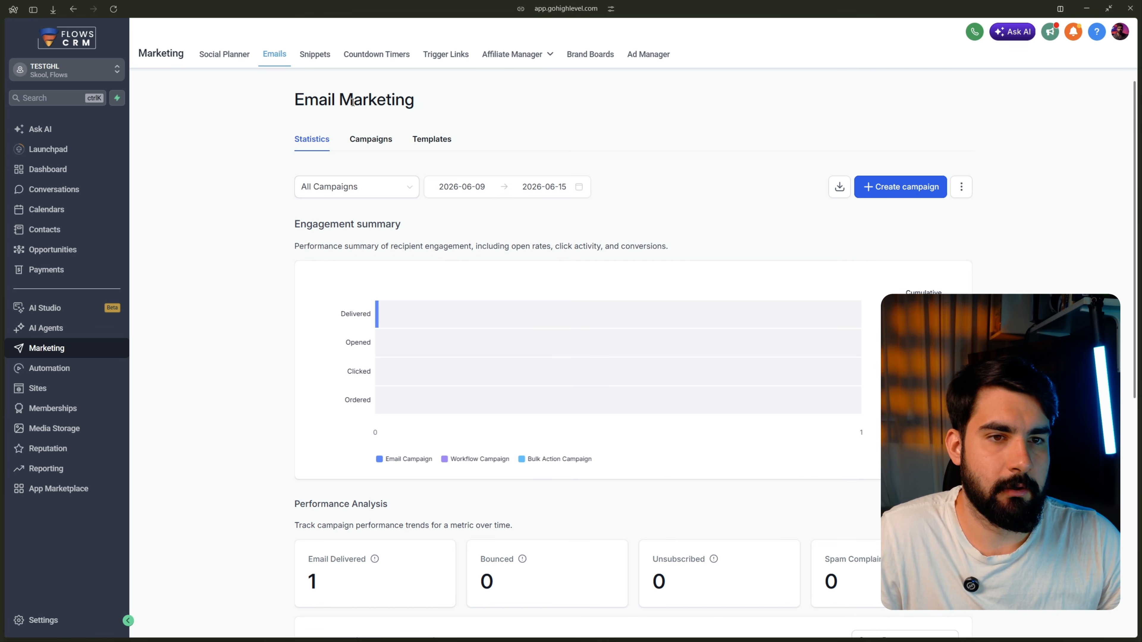
{"action": "left_click", "coordinate": [436, 140]}
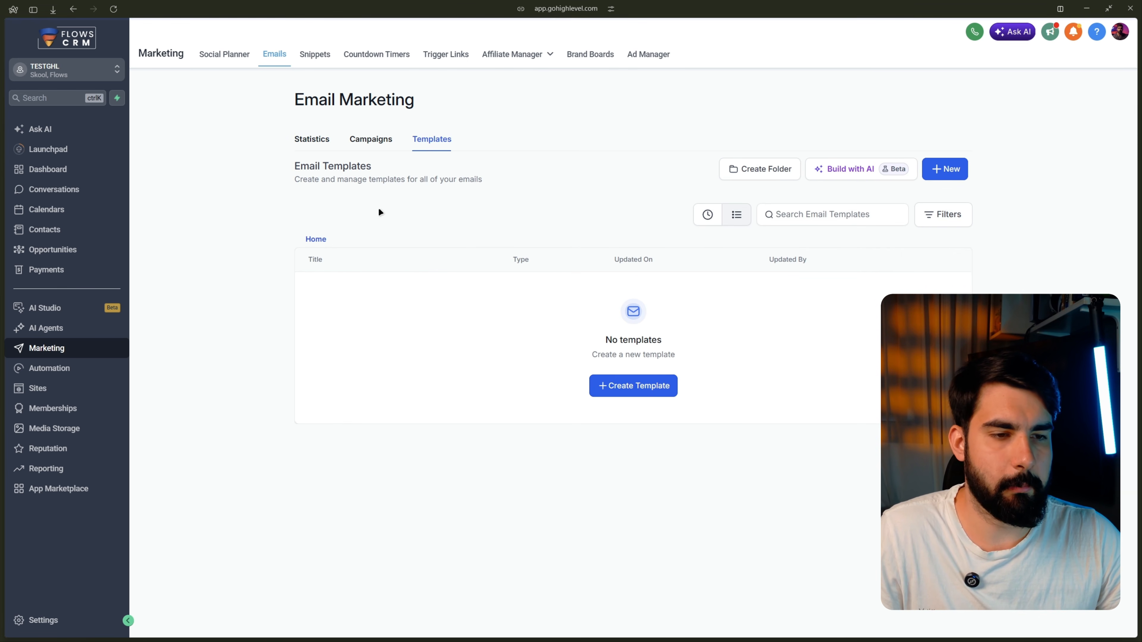
Step: Create a template in the Design editor and select its 'Start from scratch' heading
{"action": "left_click", "coordinate": [603, 389]}
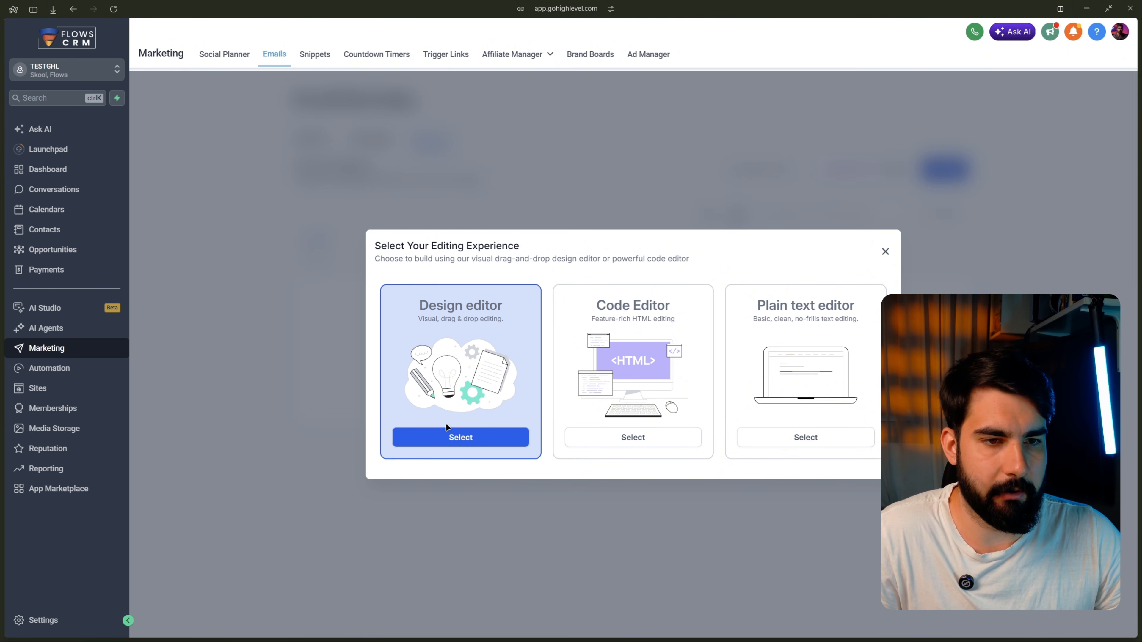
{"action": "left_click", "coordinate": [448, 433]}
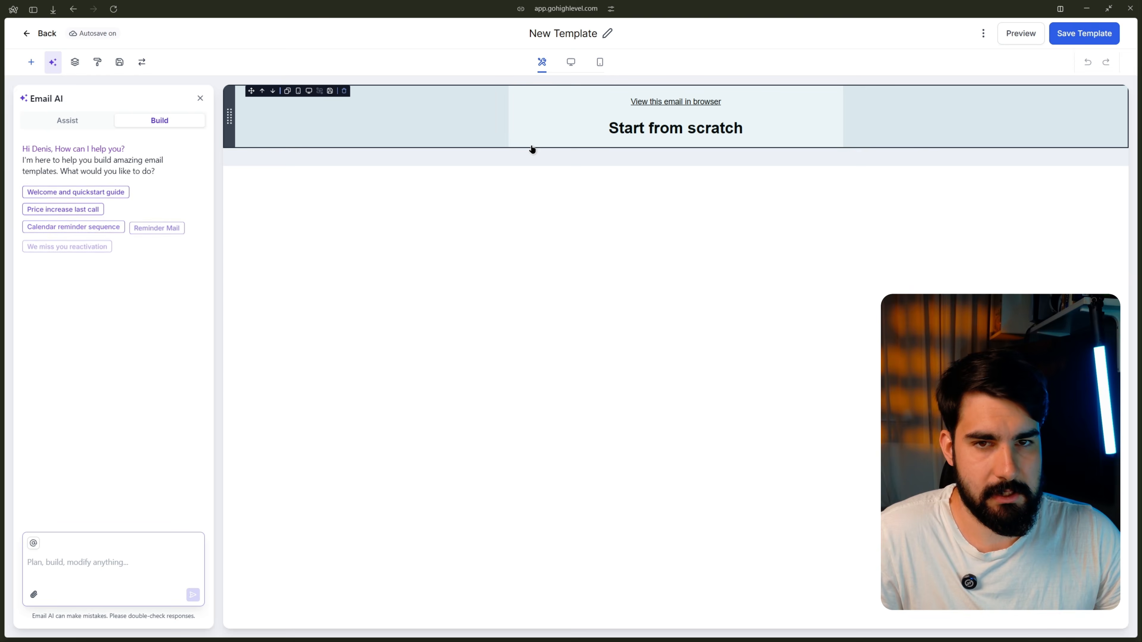
{"action": "left_click", "coordinate": [550, 134]}
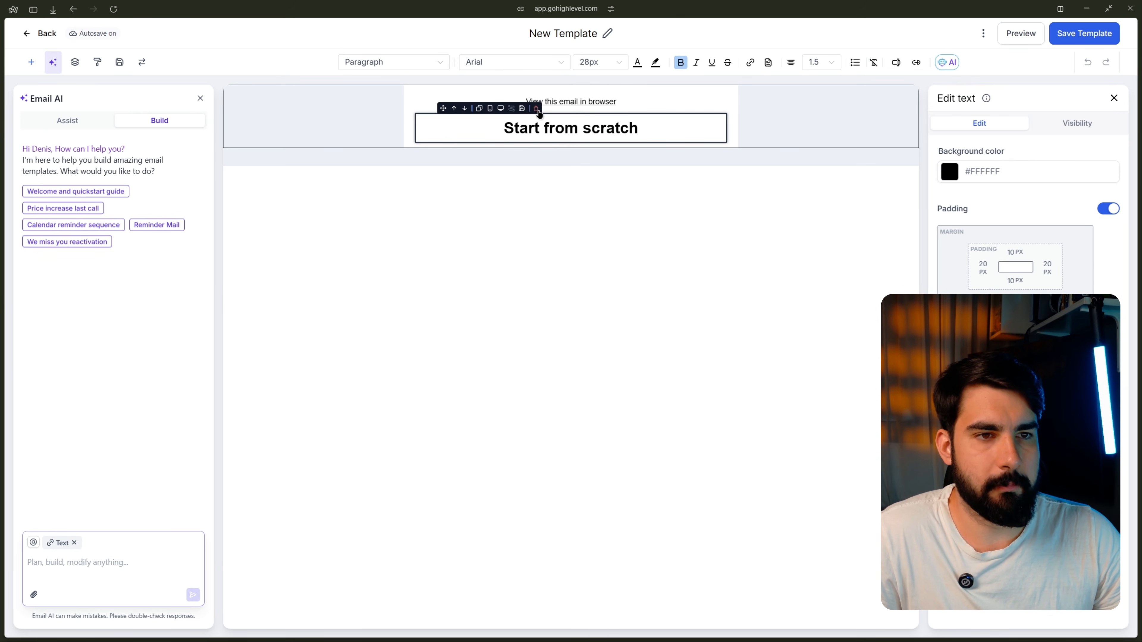
Step: Replace the heading and browser-view link with 'Paste your email here....', fixing the 'Pasdte' typo
{"action": "left_click", "coordinate": [536, 109]}
{"action": "left_click", "coordinate": [664, 100]}
{"action": "key", "text": "ctrl+a"}
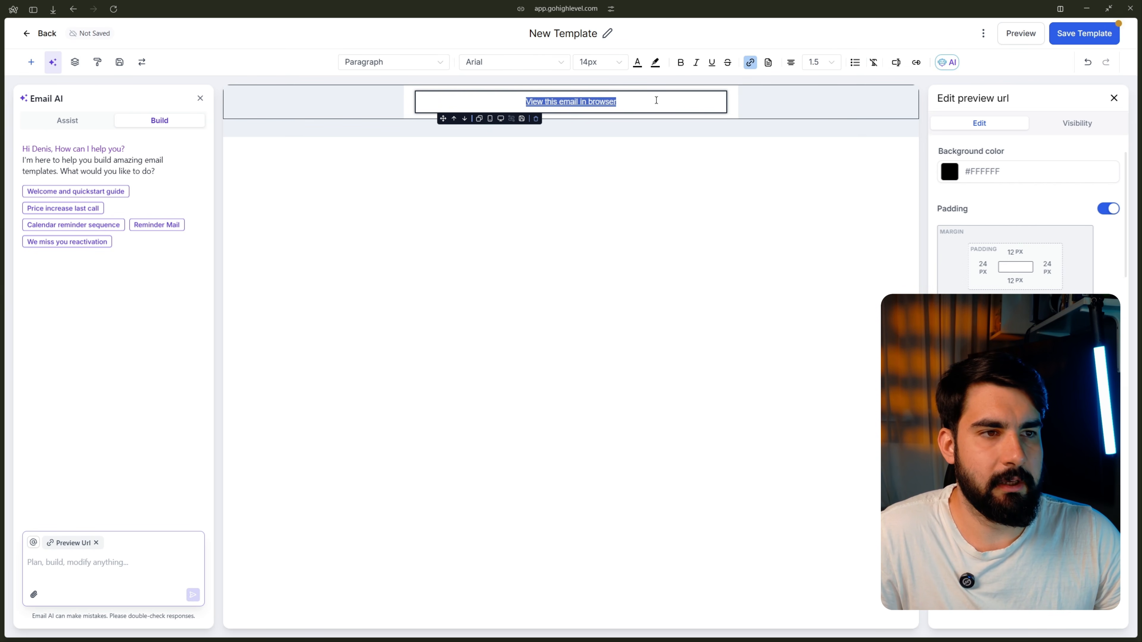
{"action": "key", "text": "BackSpace"}
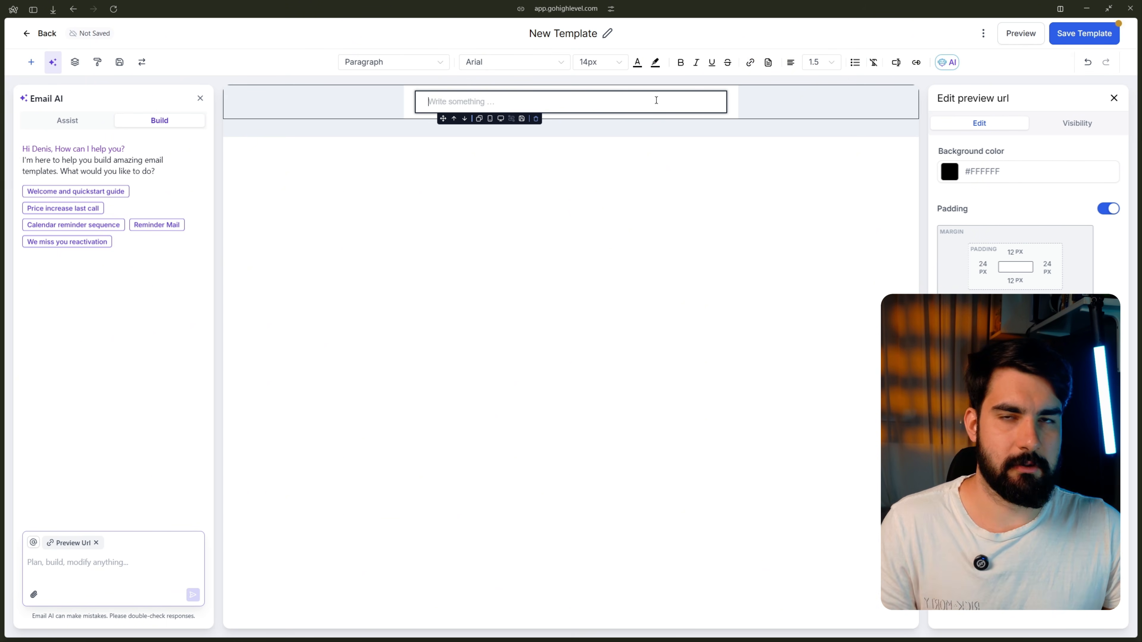
{"action": "type", "text": "Pas"}
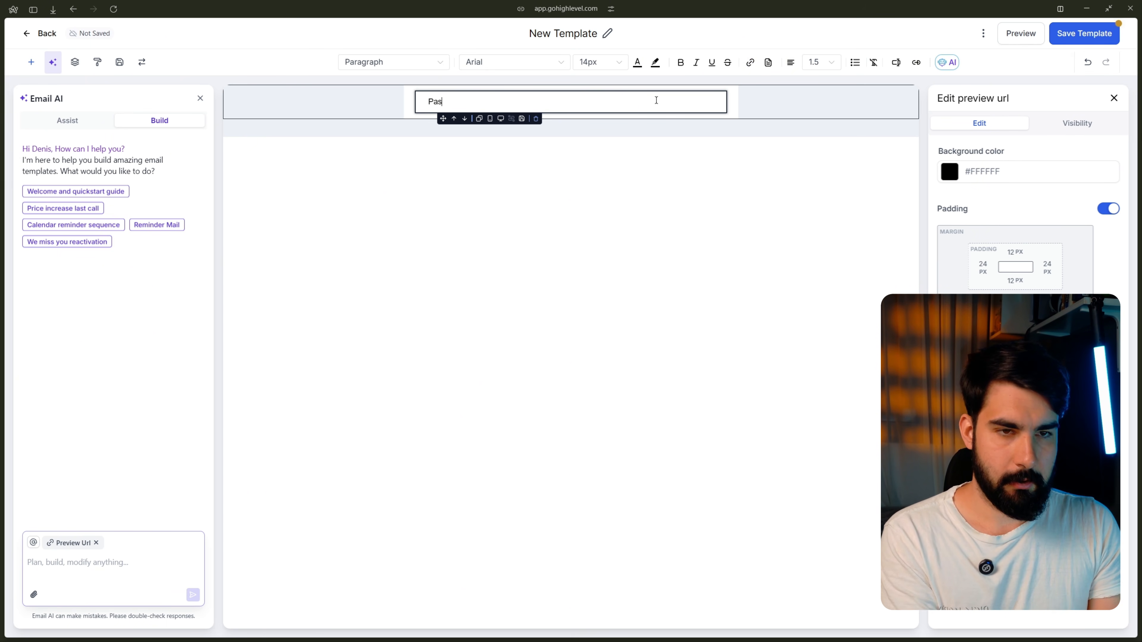
{"action": "type", "text": "dte y"}
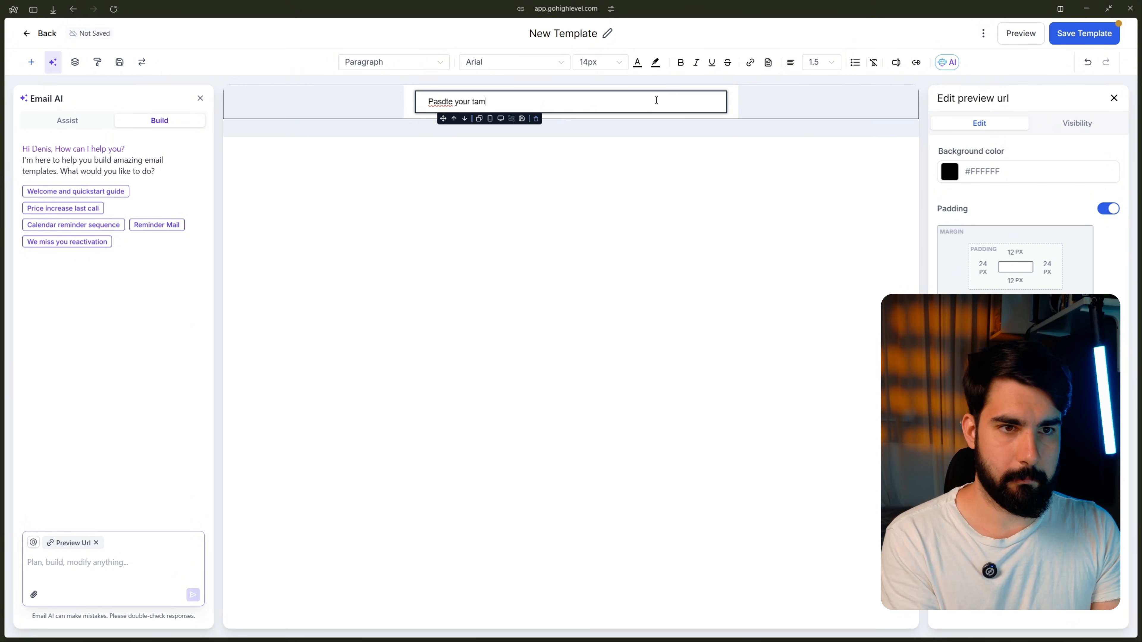
{"action": "type", "text": "our email here"}
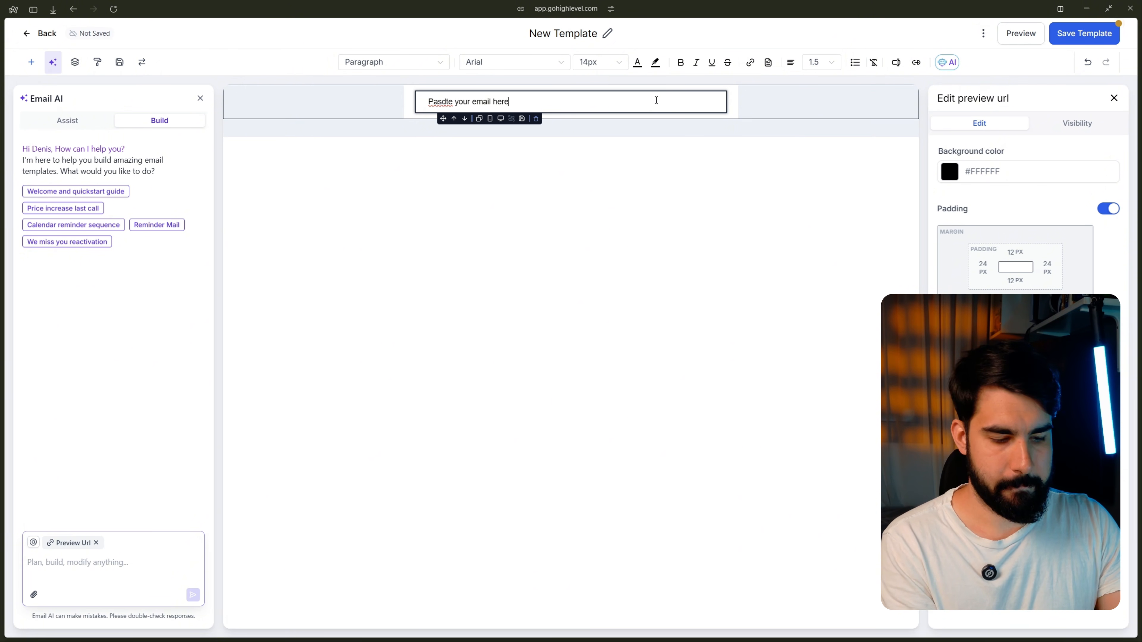
{"action": "type", "text": "...."}
{"action": "double_click", "coordinate": [438, 101]}
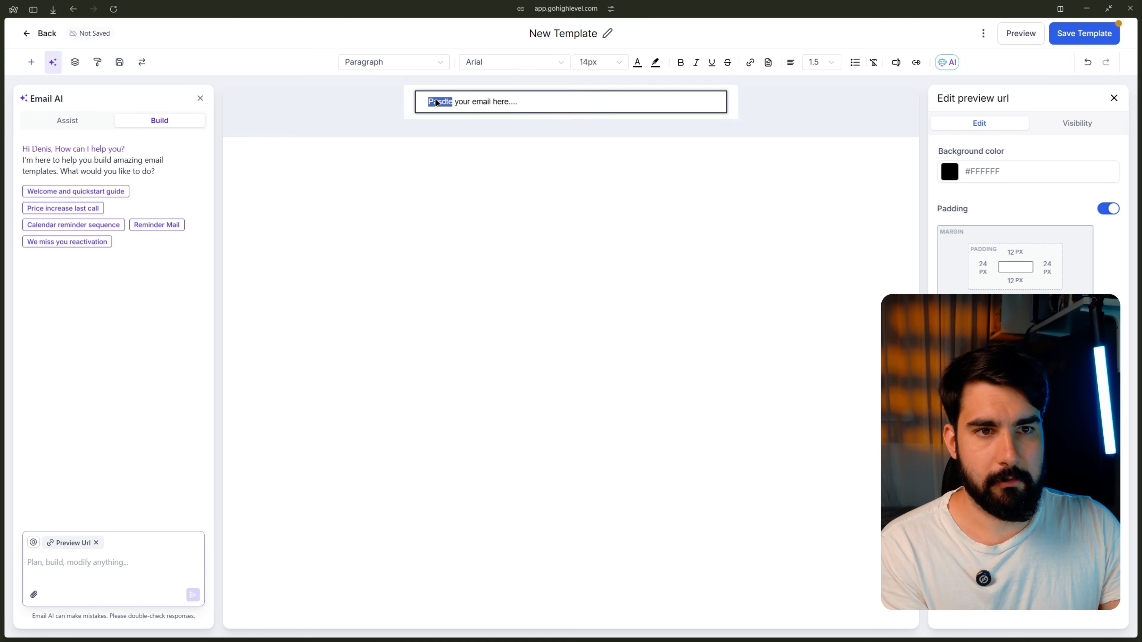
{"action": "right_click", "coordinate": [438, 101]}
{"action": "left_click", "coordinate": [462, 109]}
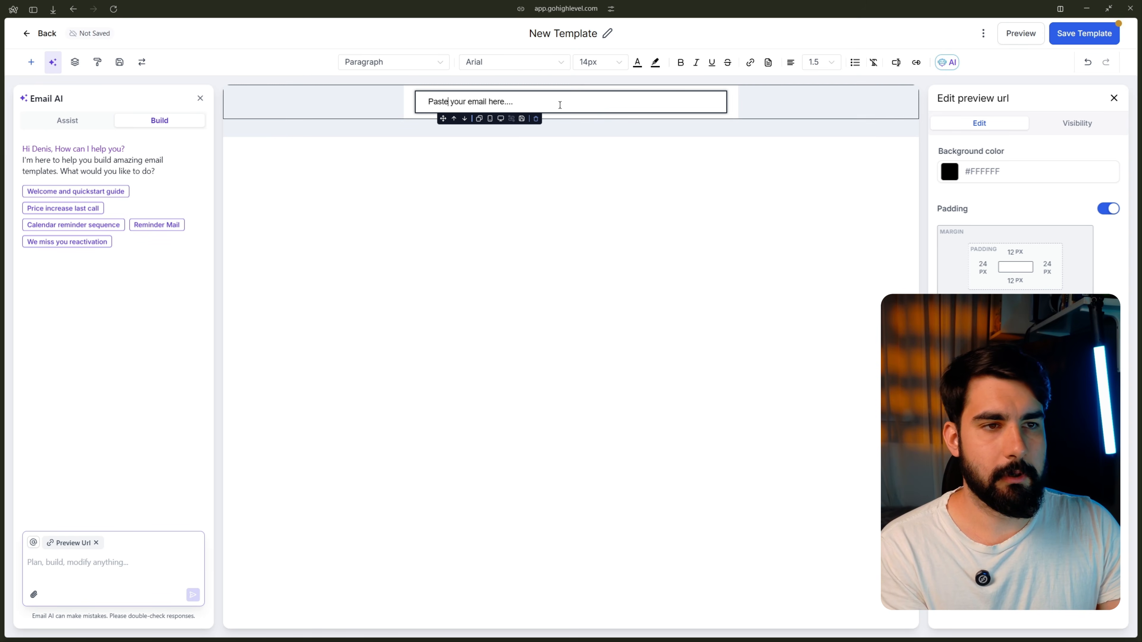
Step: Format the placeholder line at 18px font size with 1.5 line height
{"action": "triple_click", "coordinate": [585, 102]}
{"action": "left_click", "coordinate": [603, 63]}
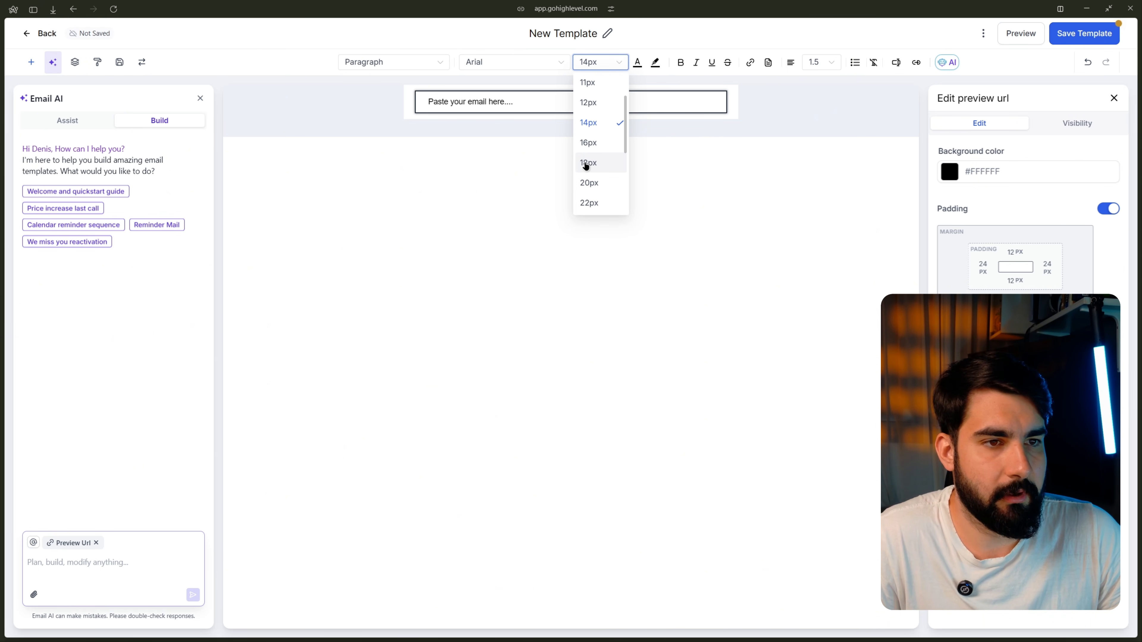
{"action": "left_click", "coordinate": [595, 164]}
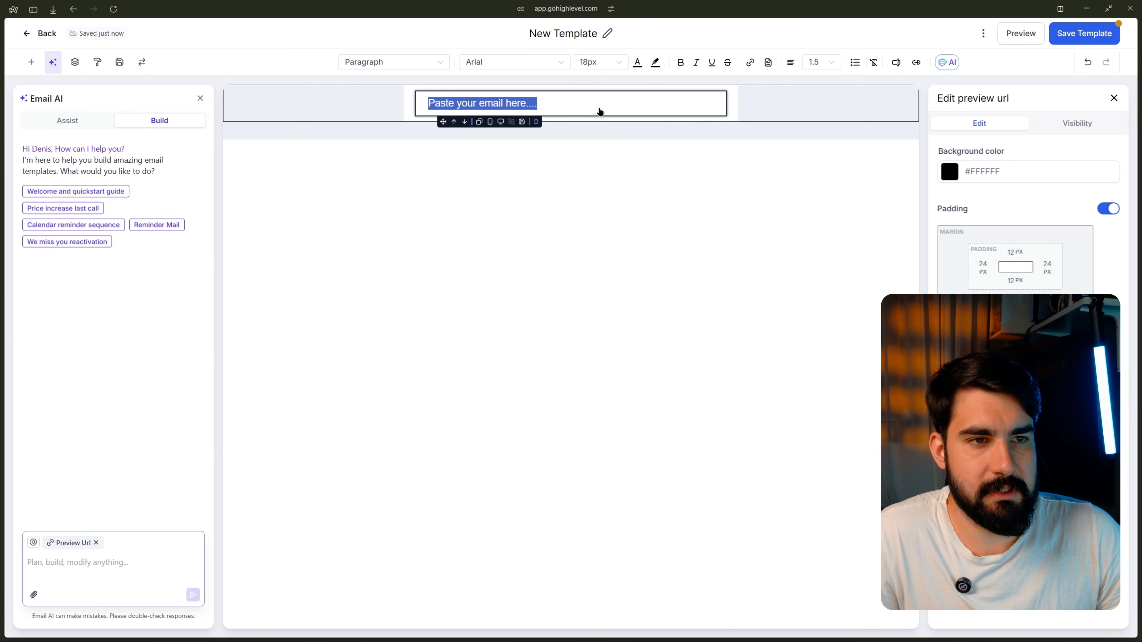
{"action": "left_click", "coordinate": [814, 63]}
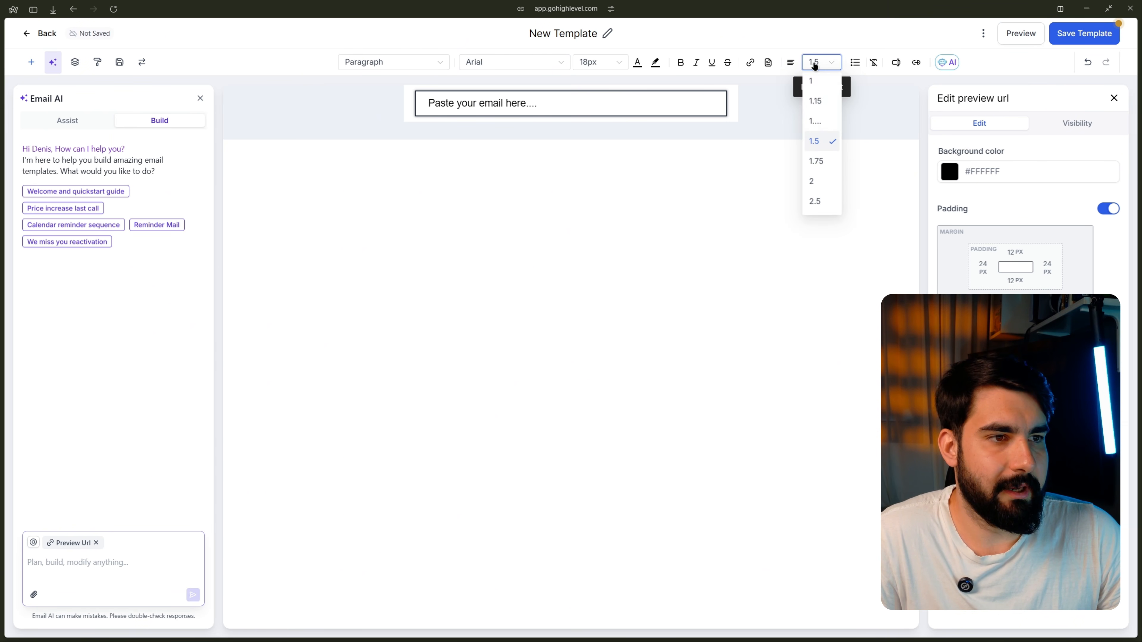
{"action": "left_click", "coordinate": [816, 146]}
{"action": "left_click", "coordinate": [679, 112]}
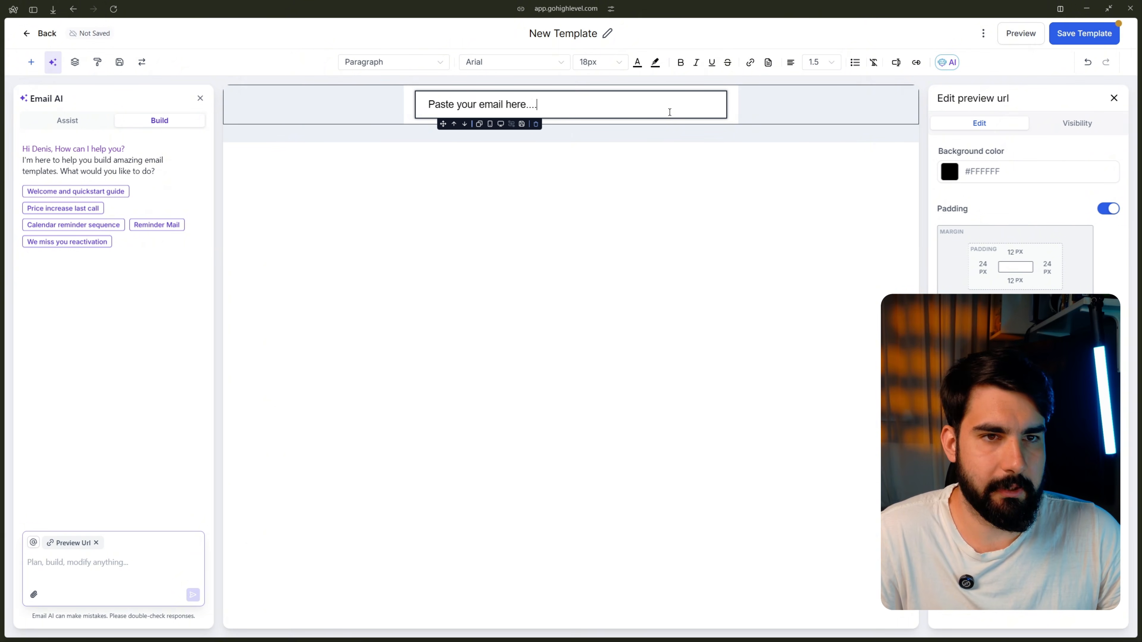
{"action": "left_click", "coordinate": [382, 114]}
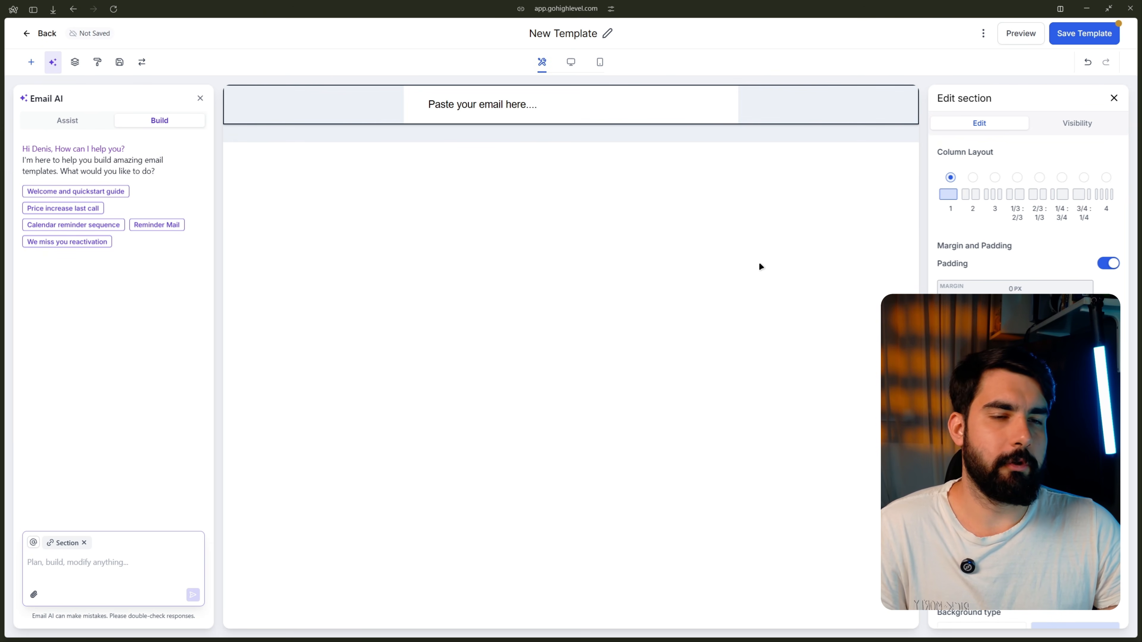
{"action": "mouse_move", "coordinate": [235, 108]}
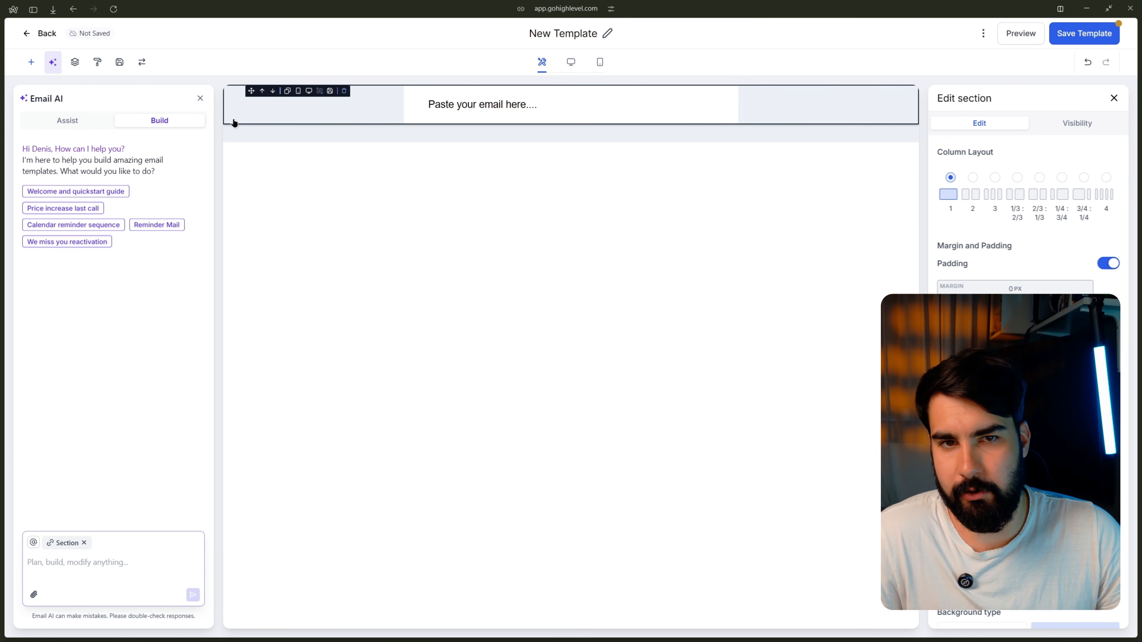
Step: Close the AI assistant and set the template background to white #FFFFFF
{"action": "left_click", "coordinate": [200, 98]}
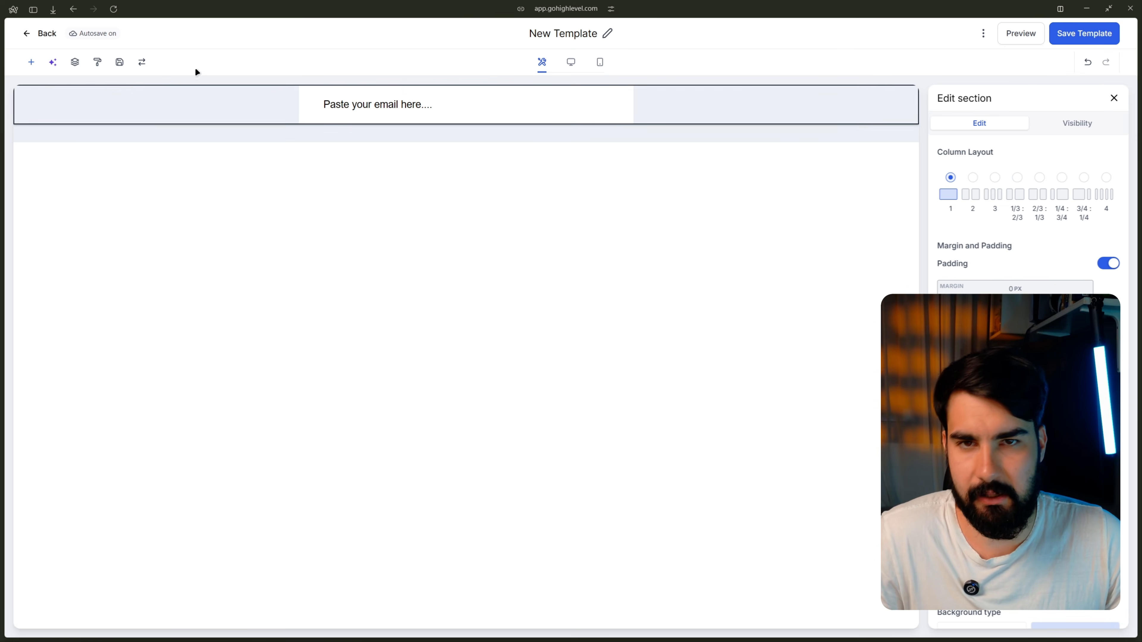
{"action": "left_click", "coordinate": [98, 66]}
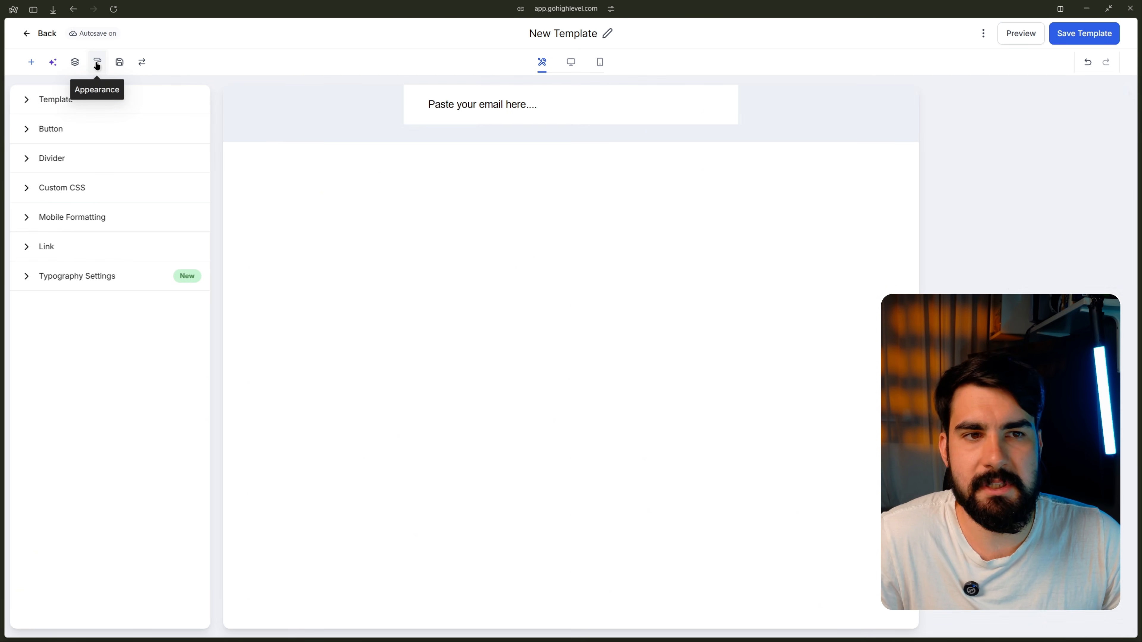
{"action": "left_click", "coordinate": [51, 100]}
{"action": "left_click", "coordinate": [63, 140]}
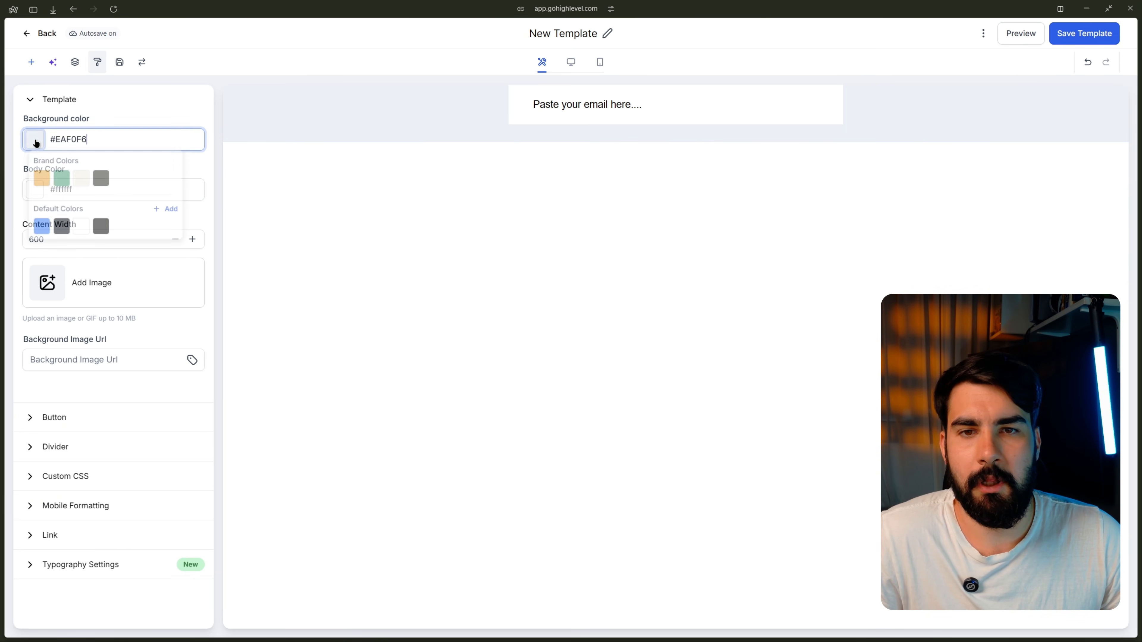
{"action": "left_click", "coordinate": [81, 230]}
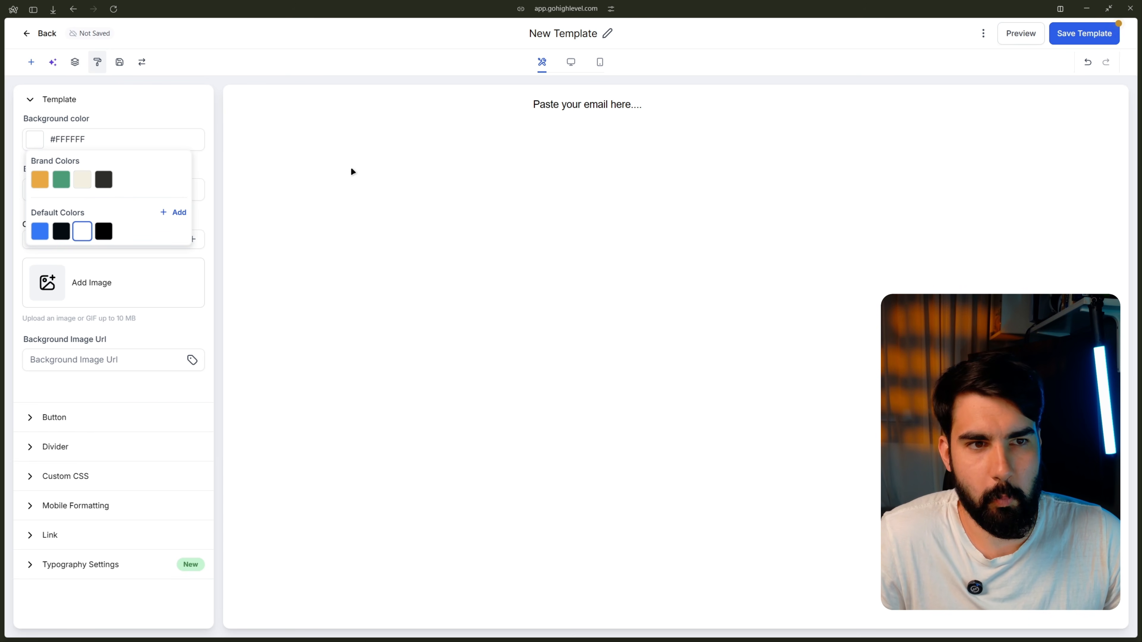
{"action": "left_click", "coordinate": [169, 141]}
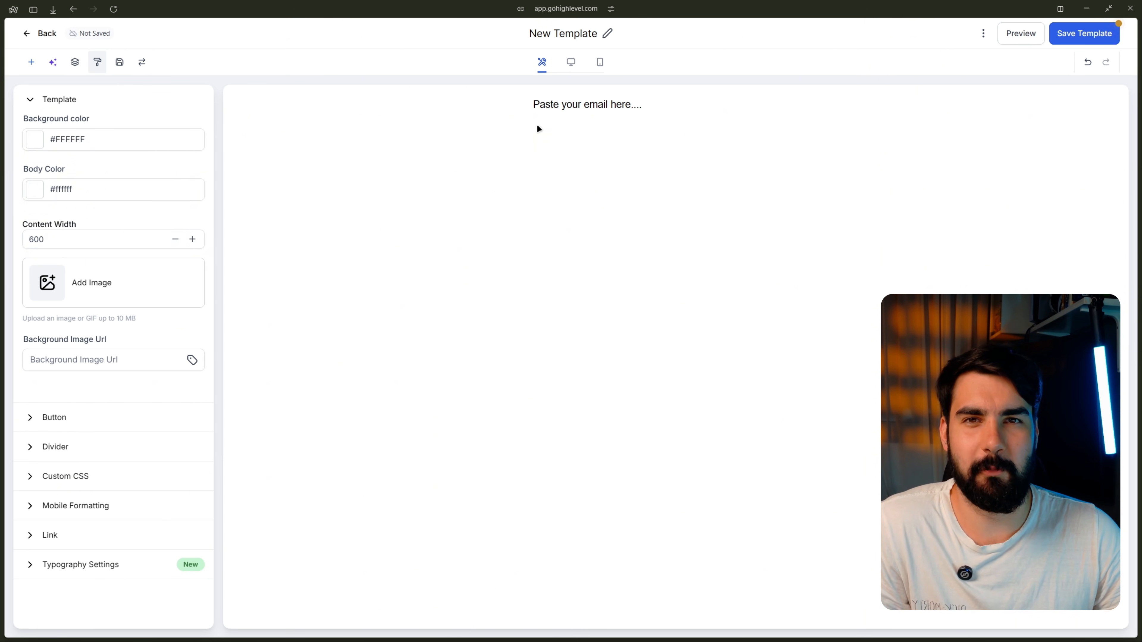
Step: Change the template Content Width from 600 to 800
{"action": "left_click", "coordinate": [127, 235]}
{"action": "double_click", "coordinate": [121, 235]}
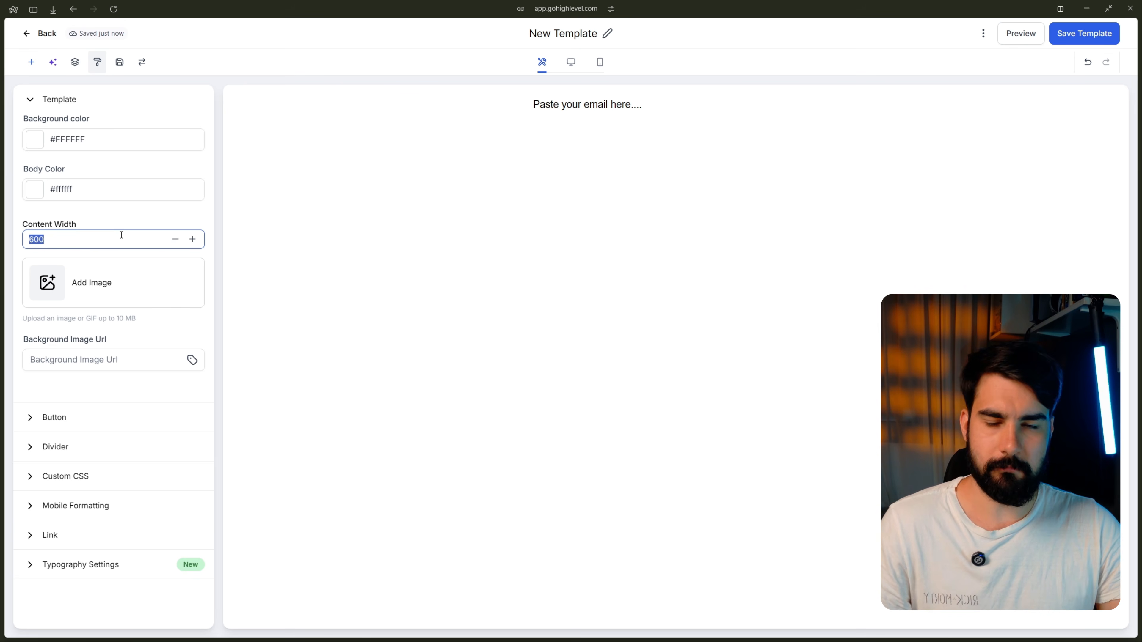
{"action": "type", "text": "800"}
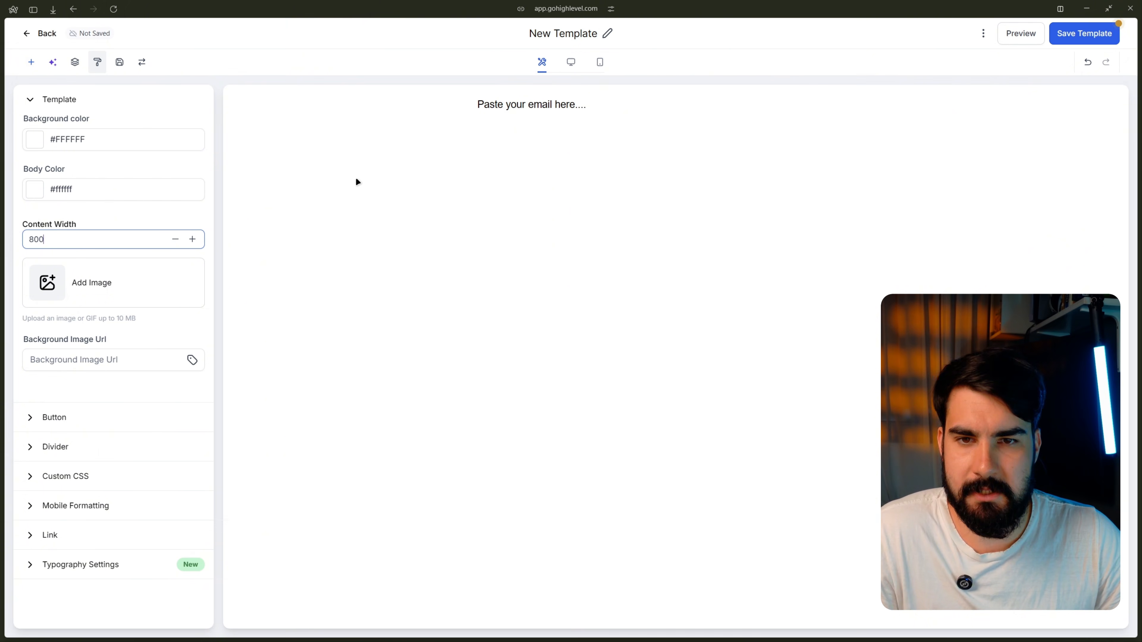
{"action": "key", "text": "BackSpace"}
{"action": "key", "text": "BackSpace"}
{"action": "key", "text": "BackSpace"}
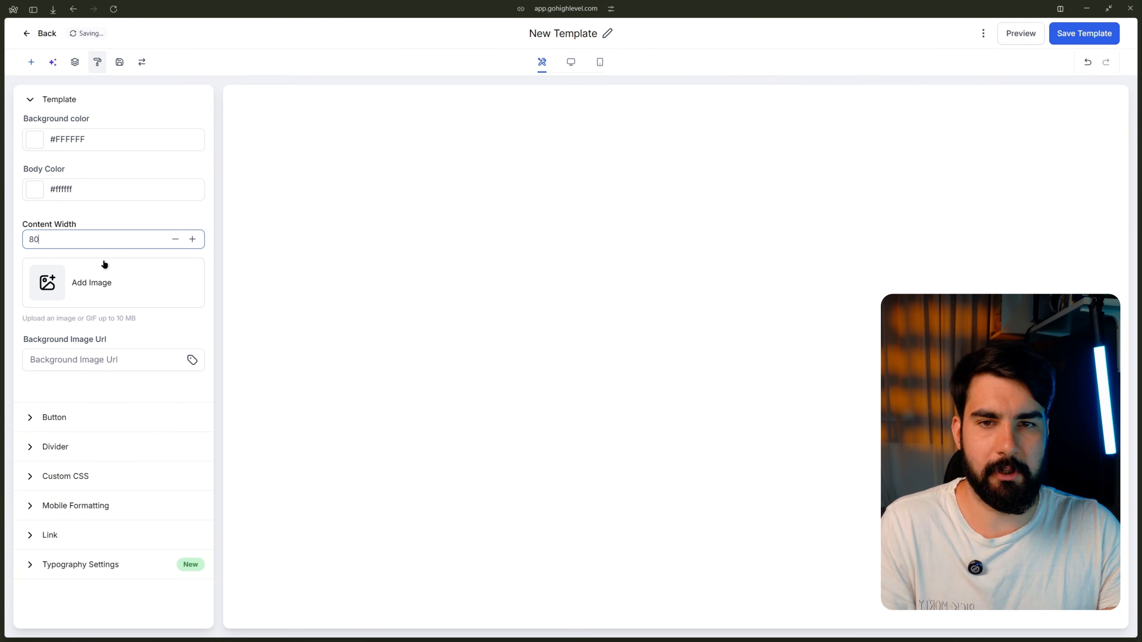
{"action": "type", "text": "120"}
{"action": "key", "text": "BackSpace"}
{"action": "key", "text": "BackSpace"}
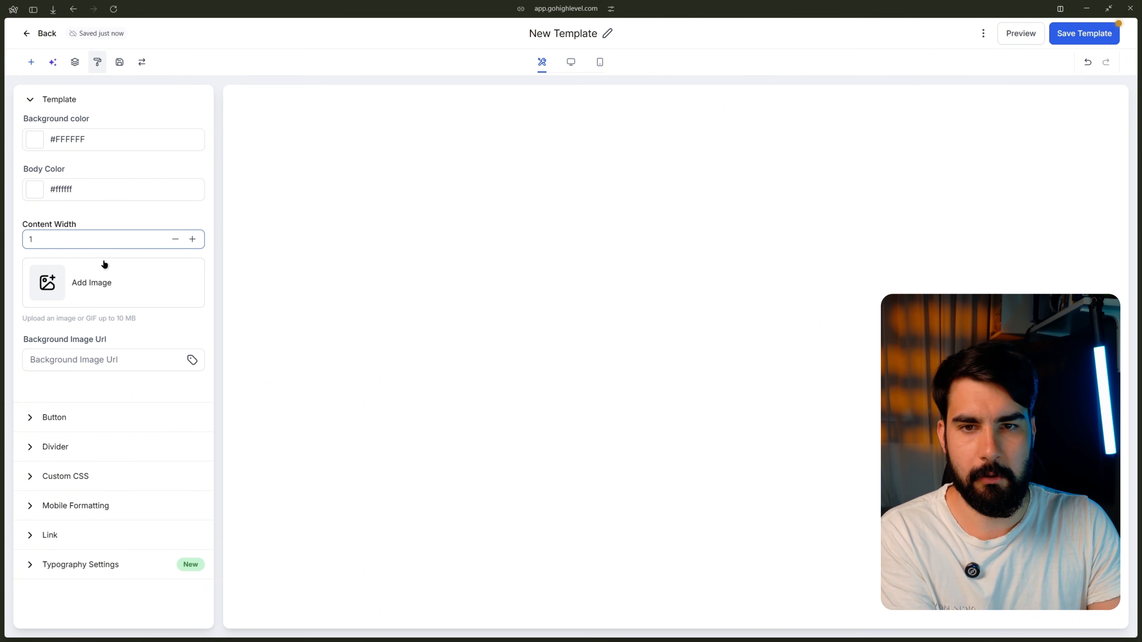
{"action": "type", "text": "000"}
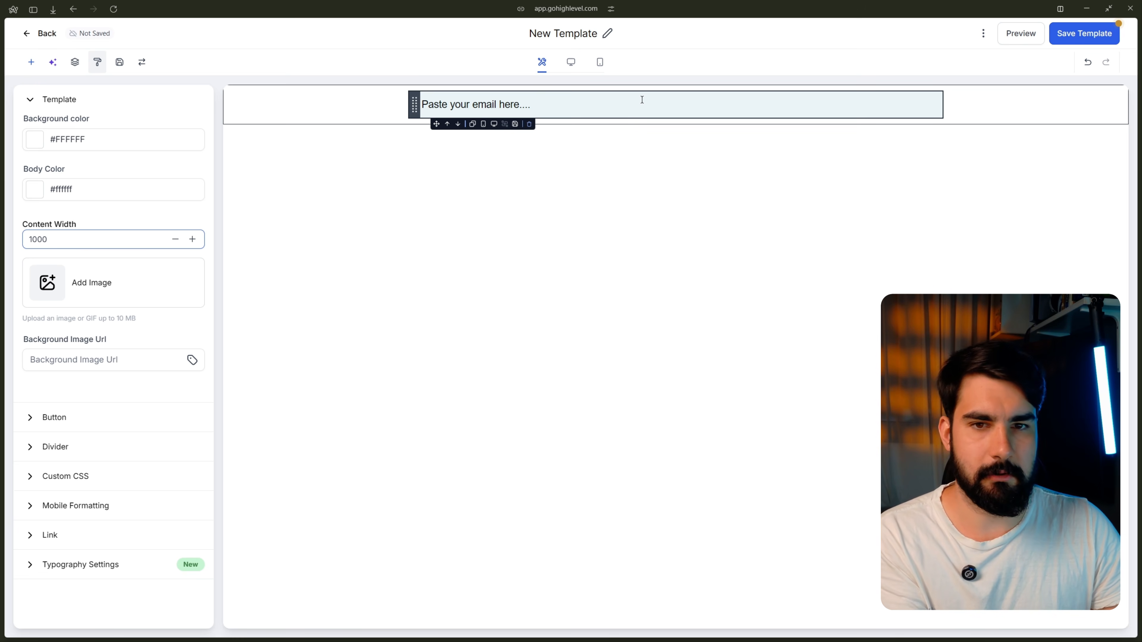
{"action": "key", "text": "ctrl+a"}
{"action": "type", "text": "800"}
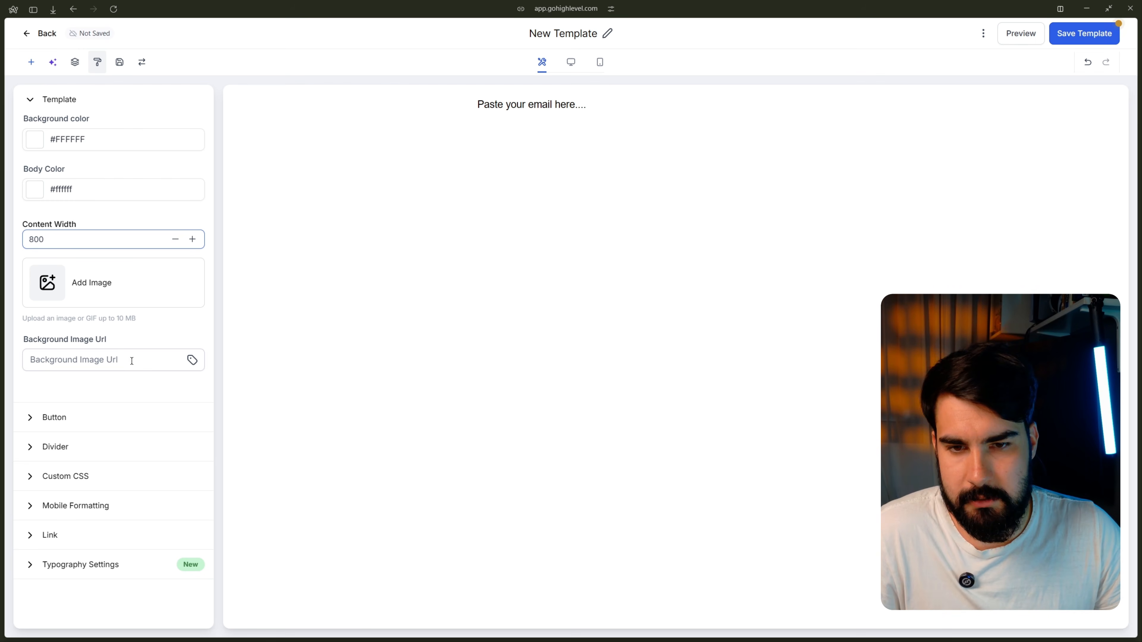
Step: Review the Button style settings, then collapse the Button and Template sections
{"action": "left_click", "coordinate": [88, 421]}
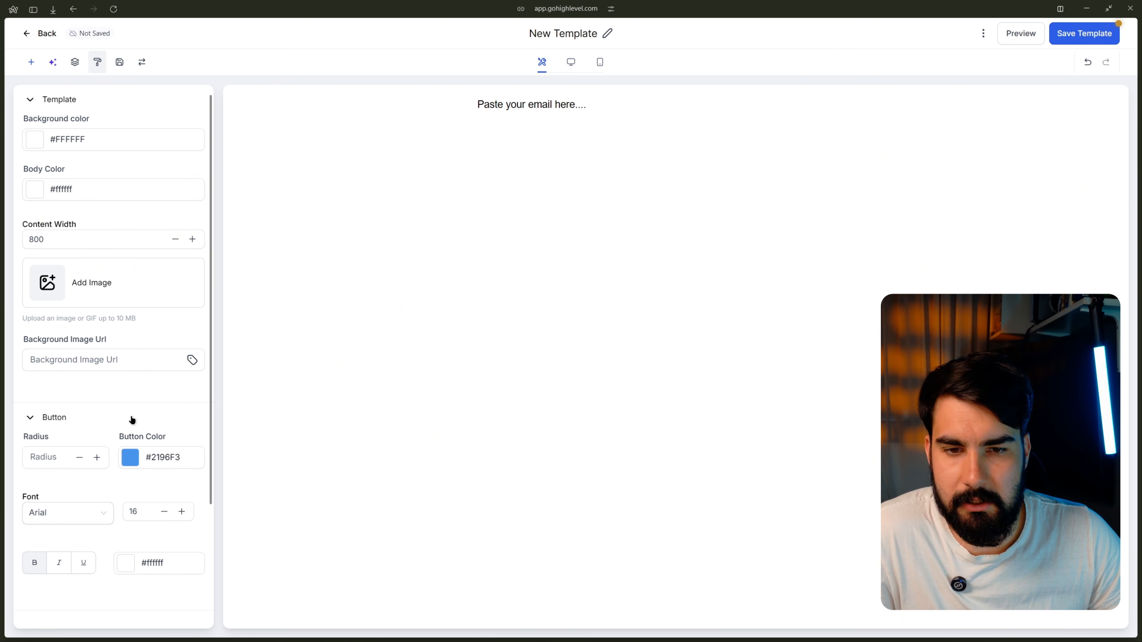
{"action": "scroll", "coordinate": [130, 407], "scroll_direction": "down", "scroll_amount": 1}
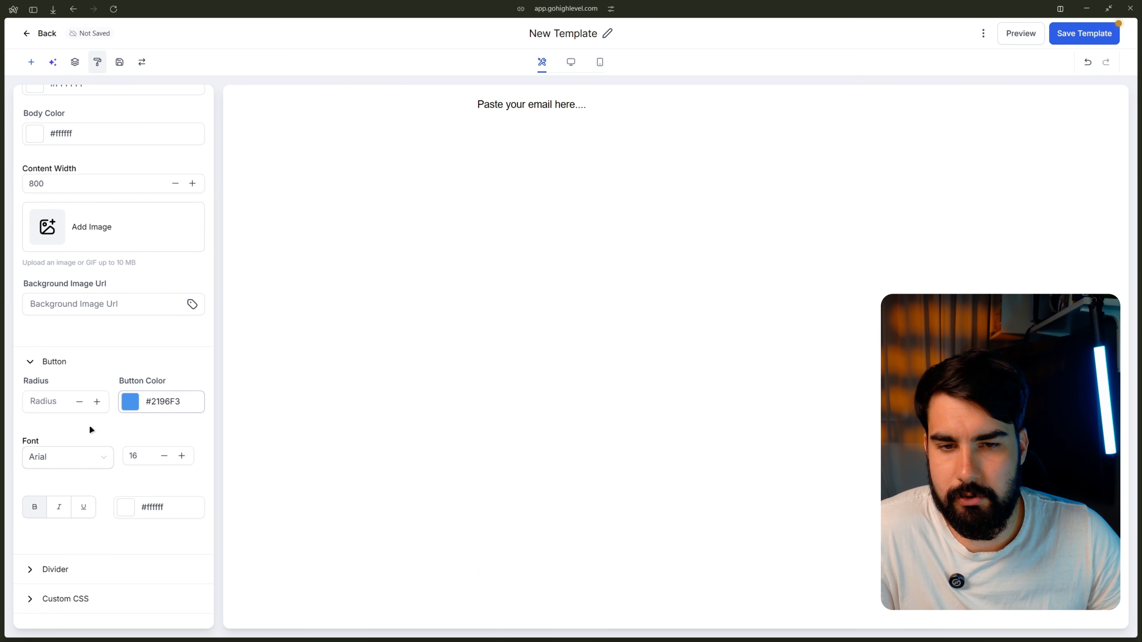
{"action": "left_click", "coordinate": [32, 361]}
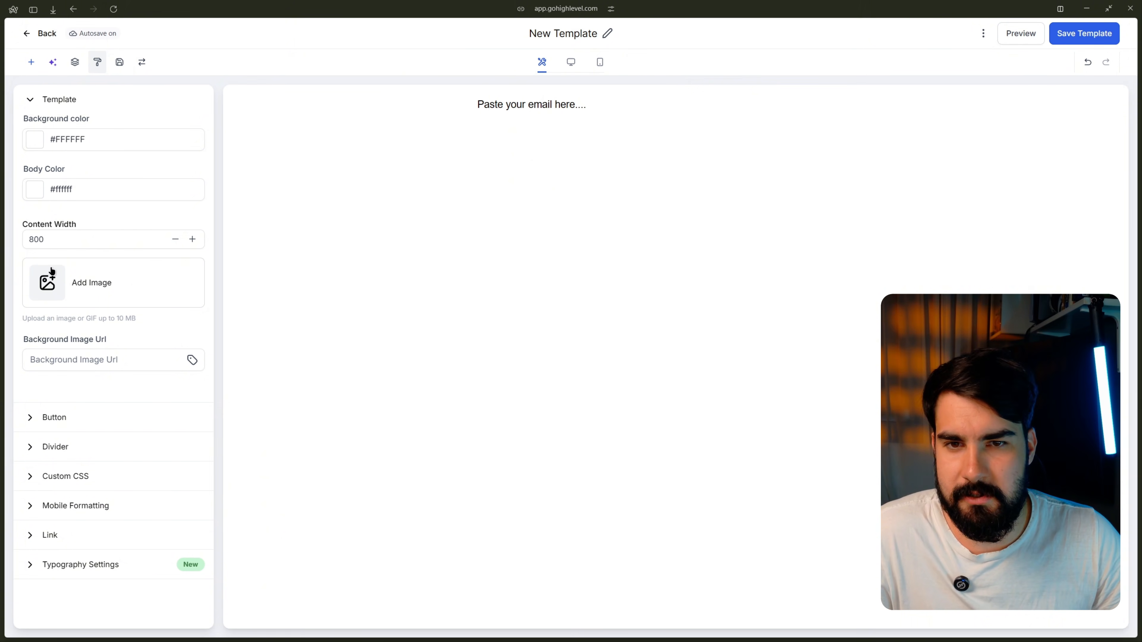
{"action": "left_click", "coordinate": [24, 105]}
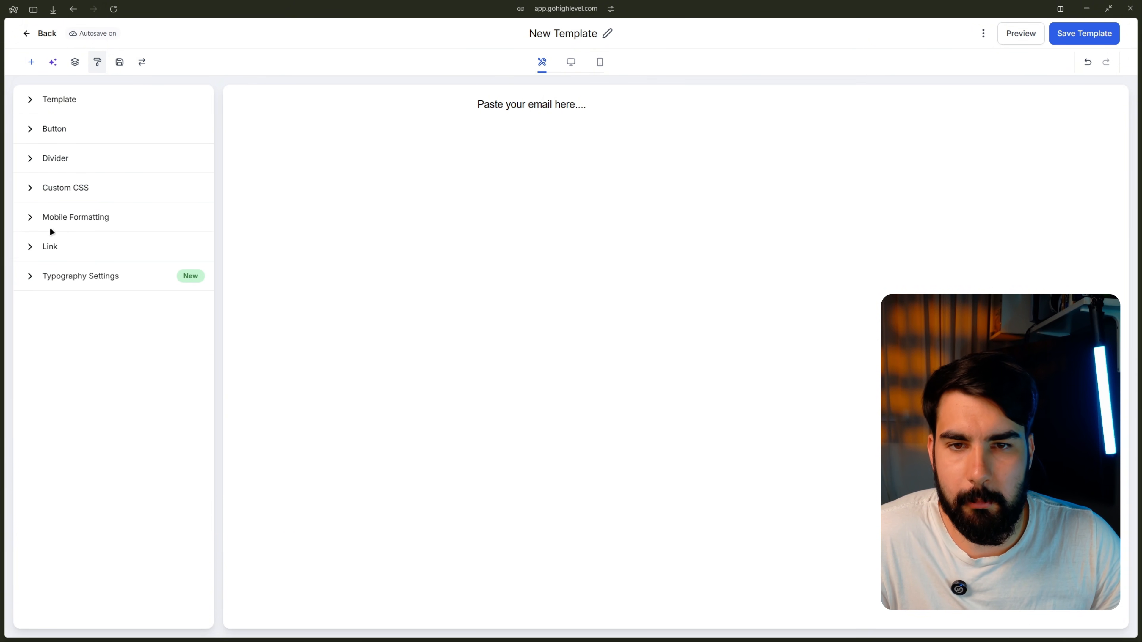
Step: Set the Link colour to the blue swatch #007bff, then collapse Link
{"action": "left_click", "coordinate": [49, 247]}
{"action": "left_click", "coordinate": [127, 292]}
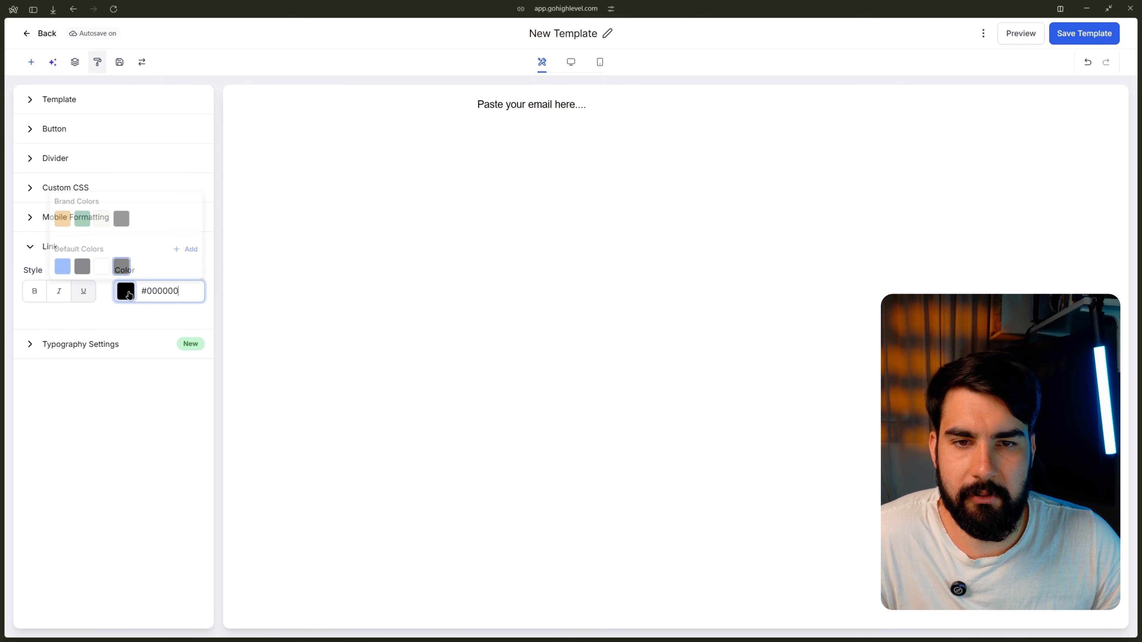
{"action": "left_click", "coordinate": [57, 267]}
{"action": "left_click", "coordinate": [150, 294]}
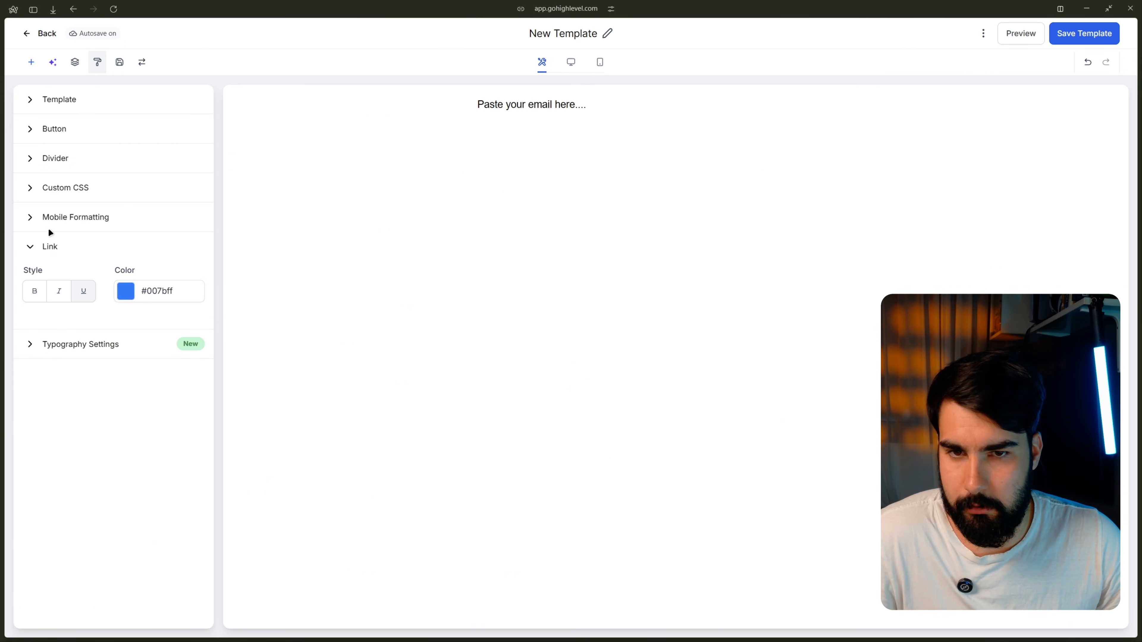
{"action": "left_click", "coordinate": [34, 247]}
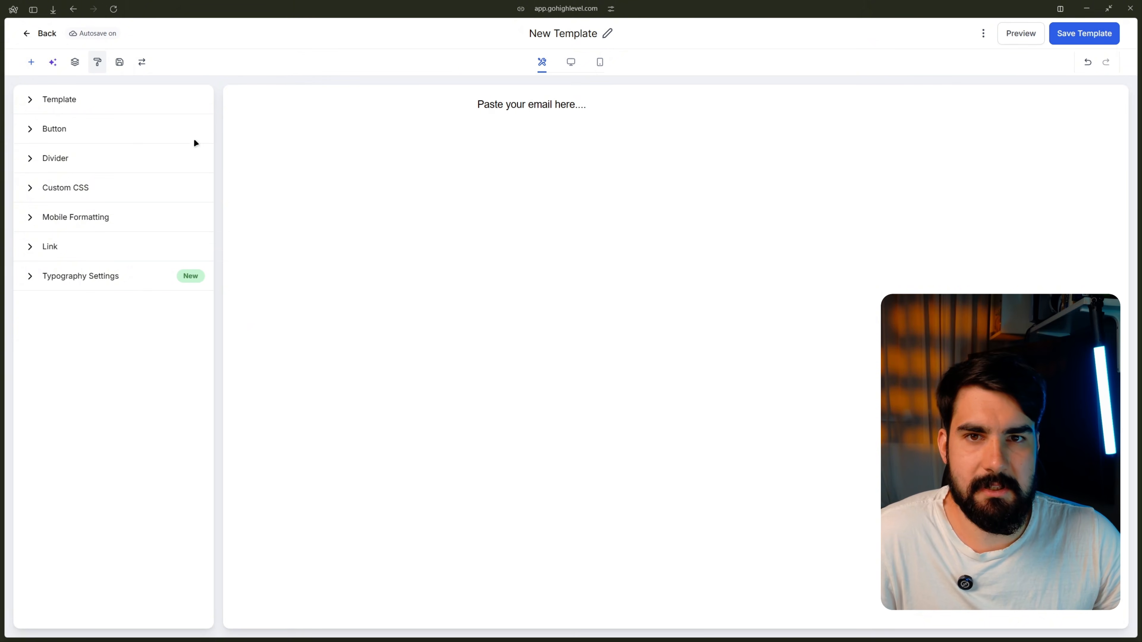
Step: Rename the template to 'Email'
{"action": "left_click", "coordinate": [574, 34]}
{"action": "type", "text": "Email"}
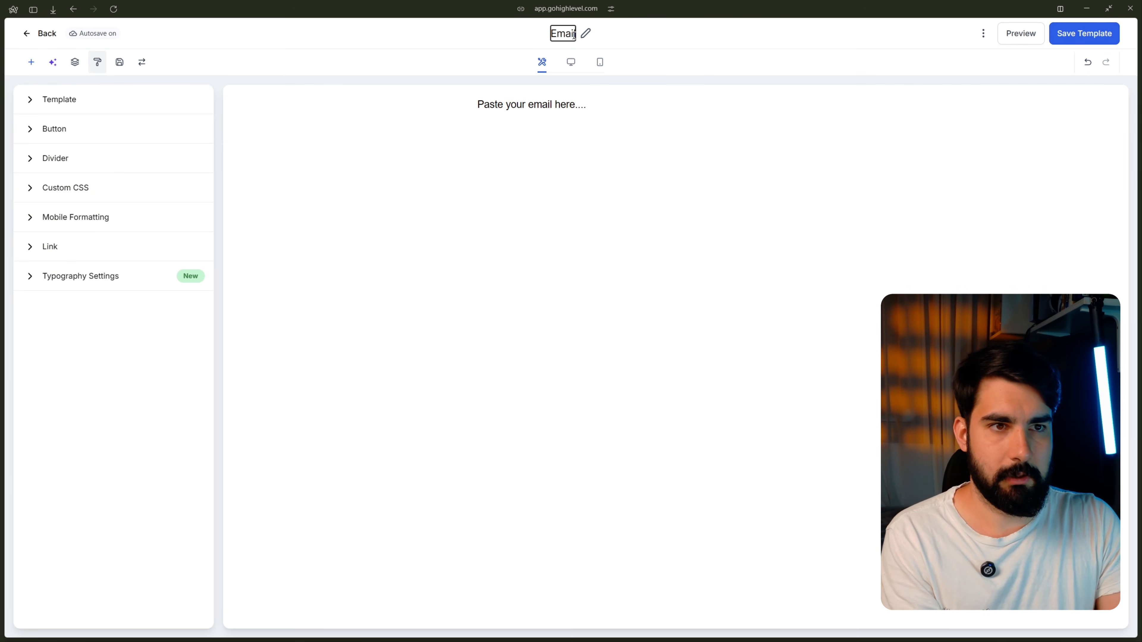
{"action": "key", "text": "Return"}
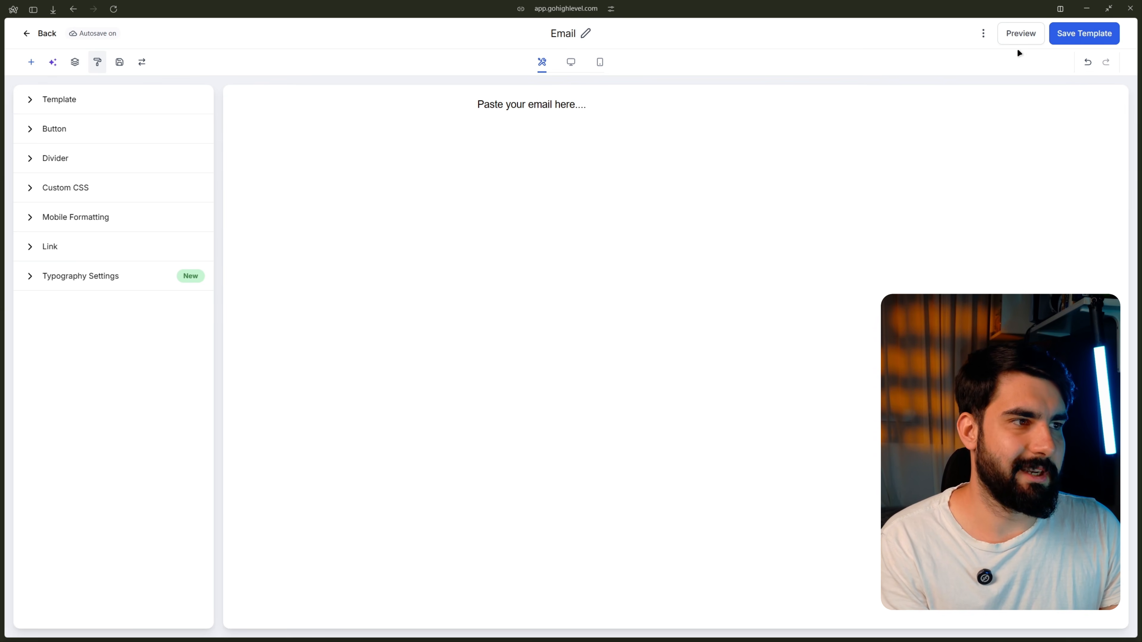
Step: Save the template and return to the email Campaigns list
{"action": "left_click", "coordinate": [1080, 41]}
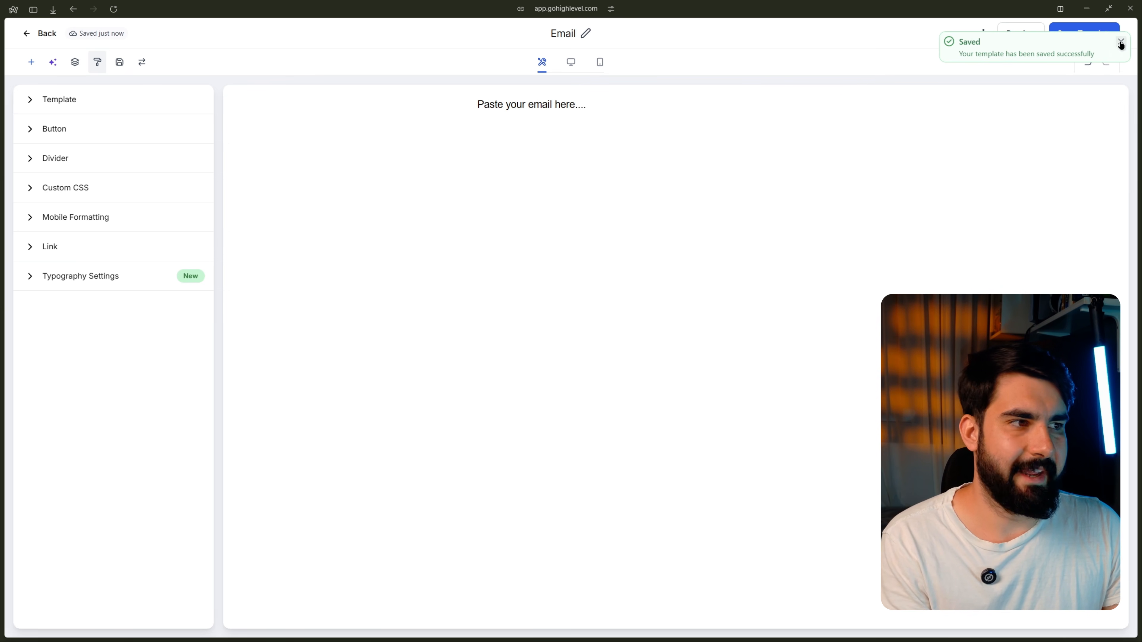
{"action": "left_click", "coordinate": [1125, 40]}
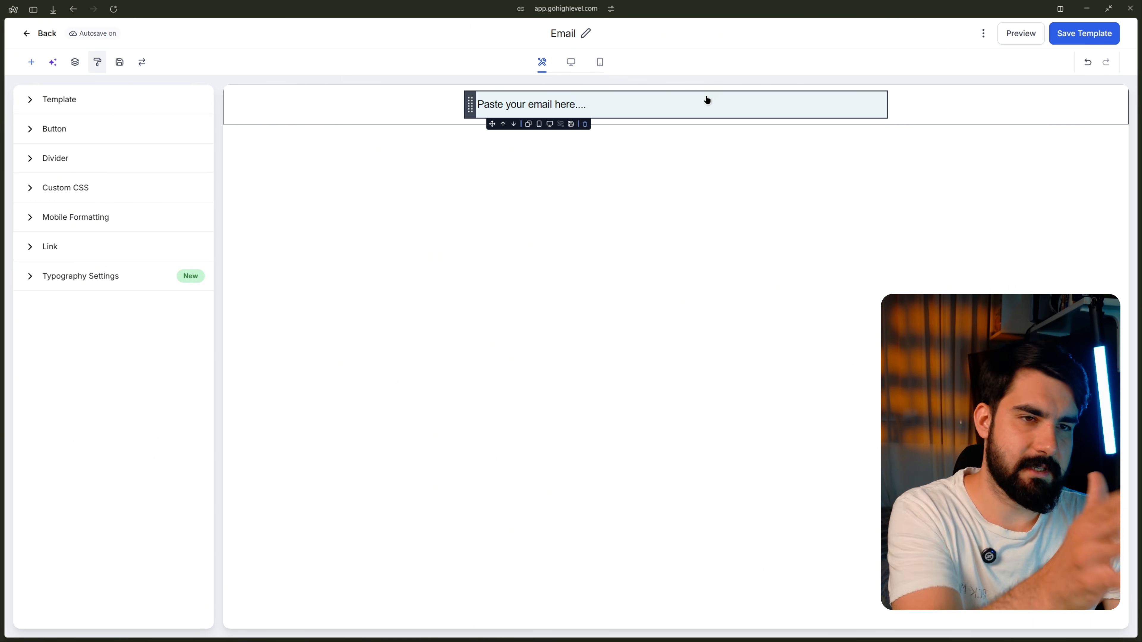
{"action": "left_click", "coordinate": [1088, 39]}
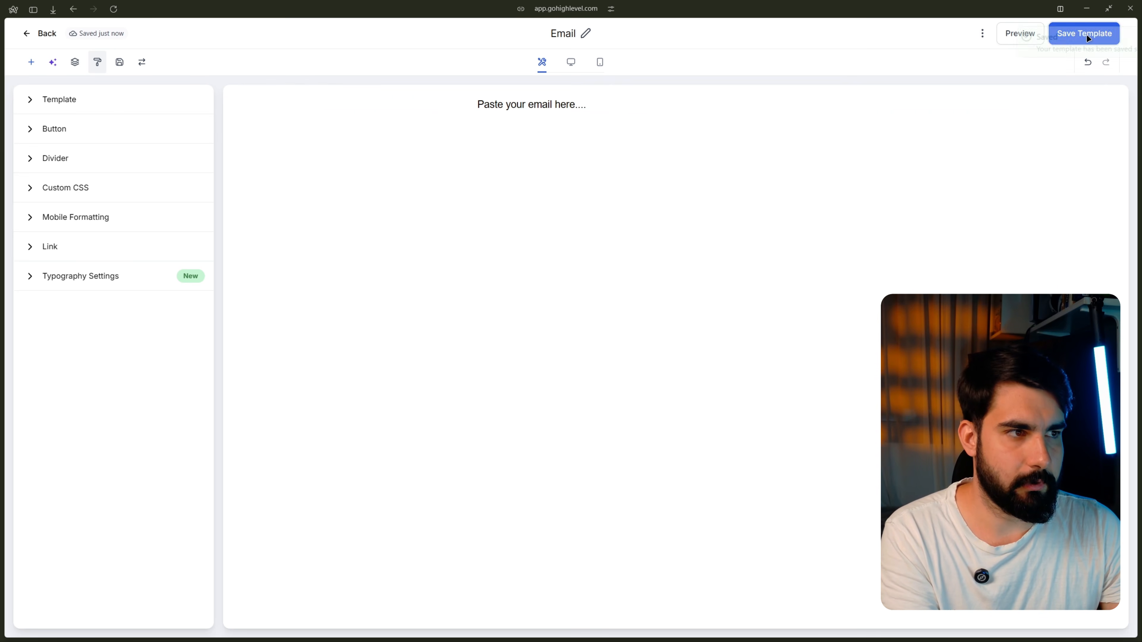
{"action": "left_click", "coordinate": [29, 36]}
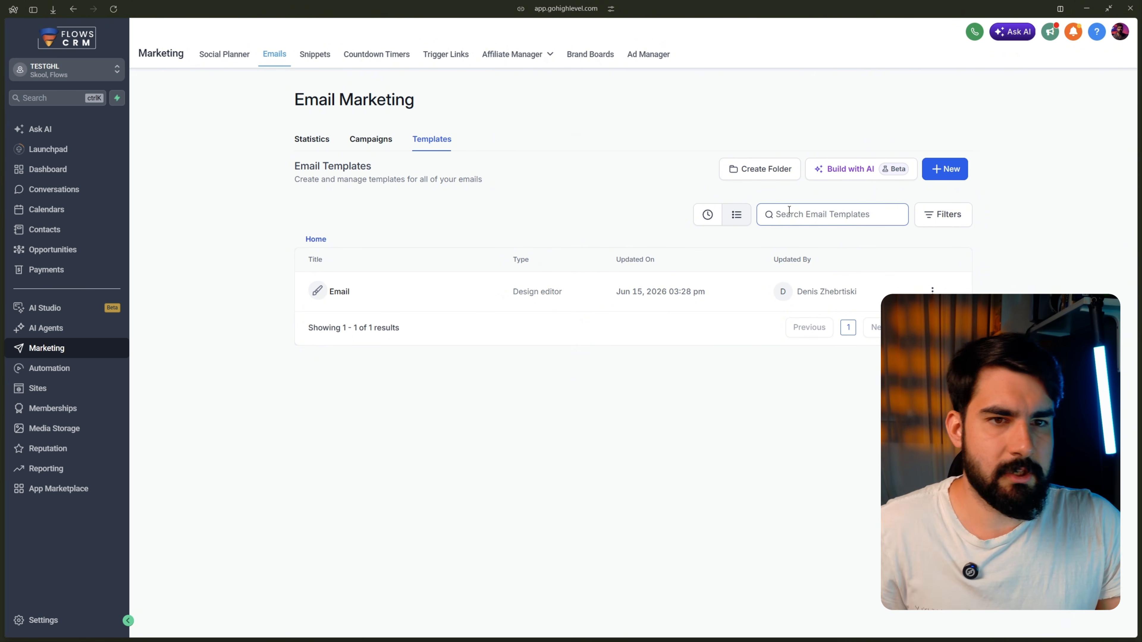
{"action": "left_click", "coordinate": [372, 140]}
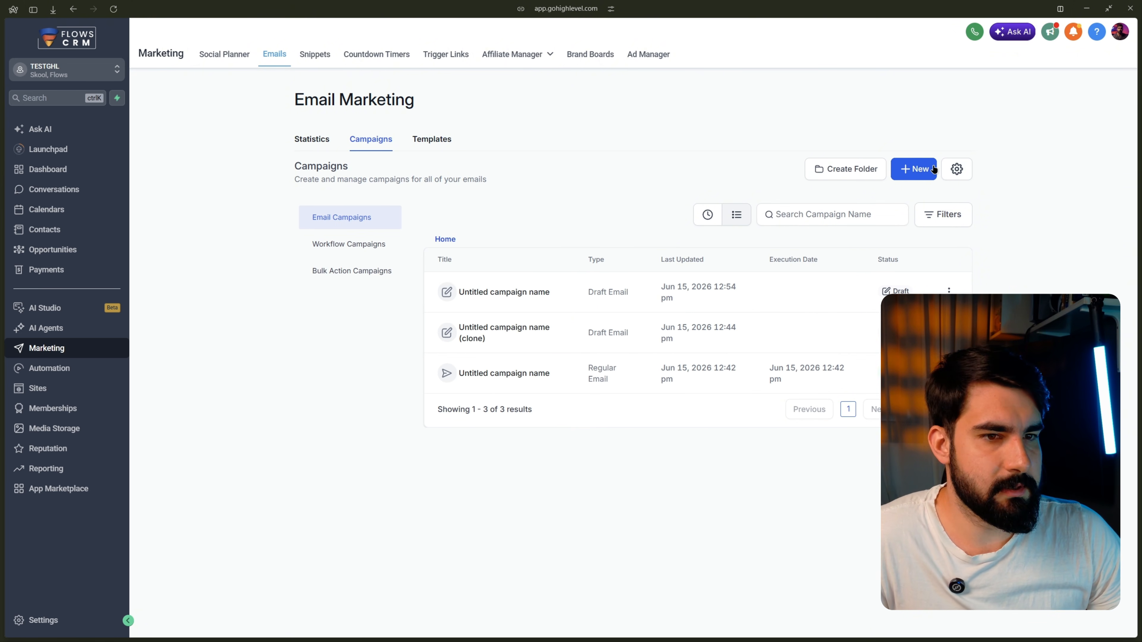
Step: Start a new campaign using the Your Templates option
{"action": "left_click", "coordinate": [923, 169]}
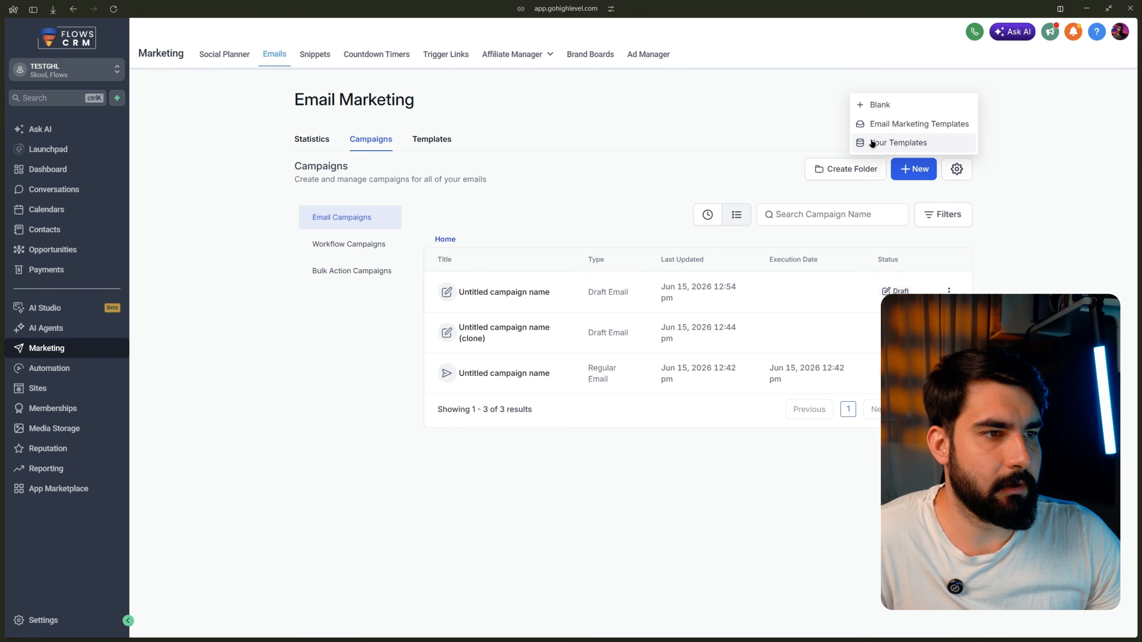
{"action": "left_click", "coordinate": [928, 140]}
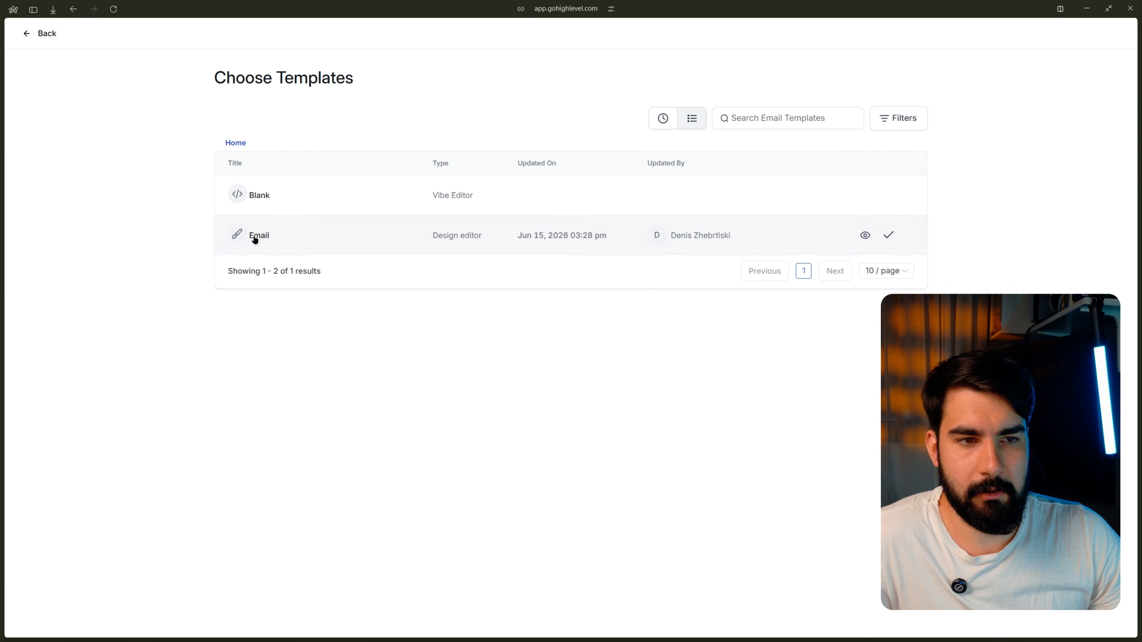
Step: Choose the Email template and paste the full email over its placeholder line
{"action": "left_click", "coordinate": [267, 238]}
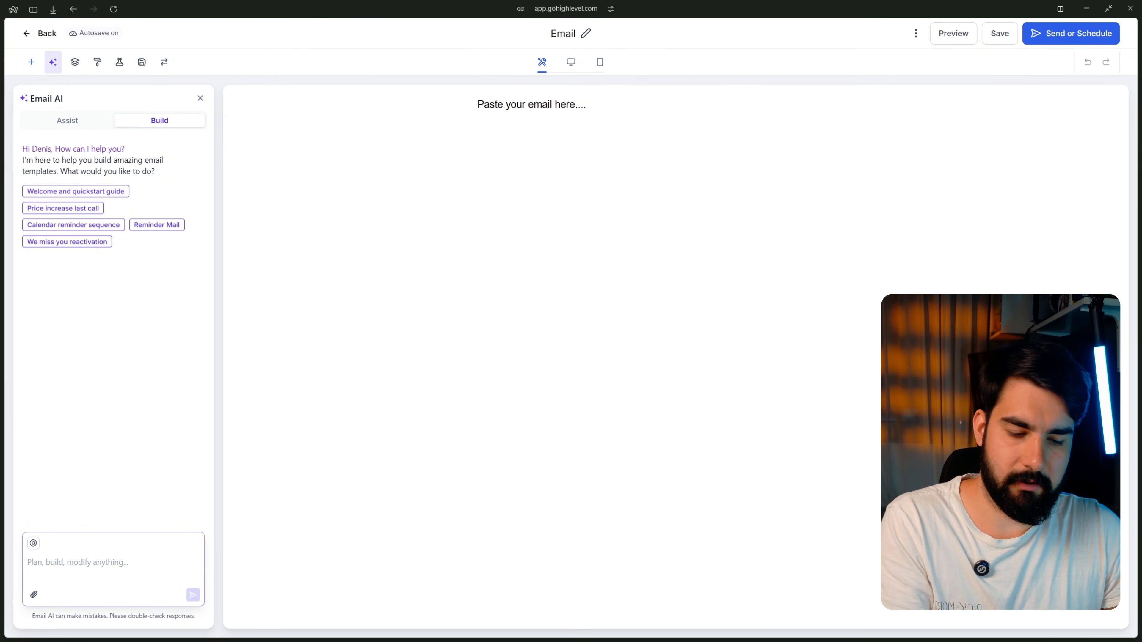
{"action": "triple_click", "coordinate": [528, 110]}
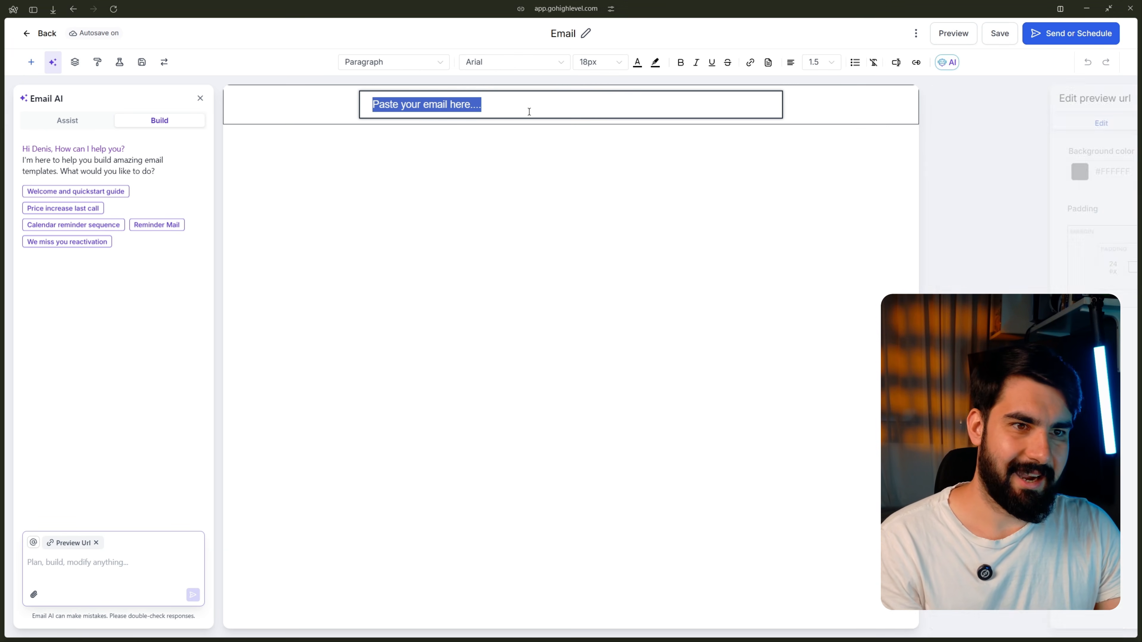
{"action": "key", "text": "ctrl+v"}
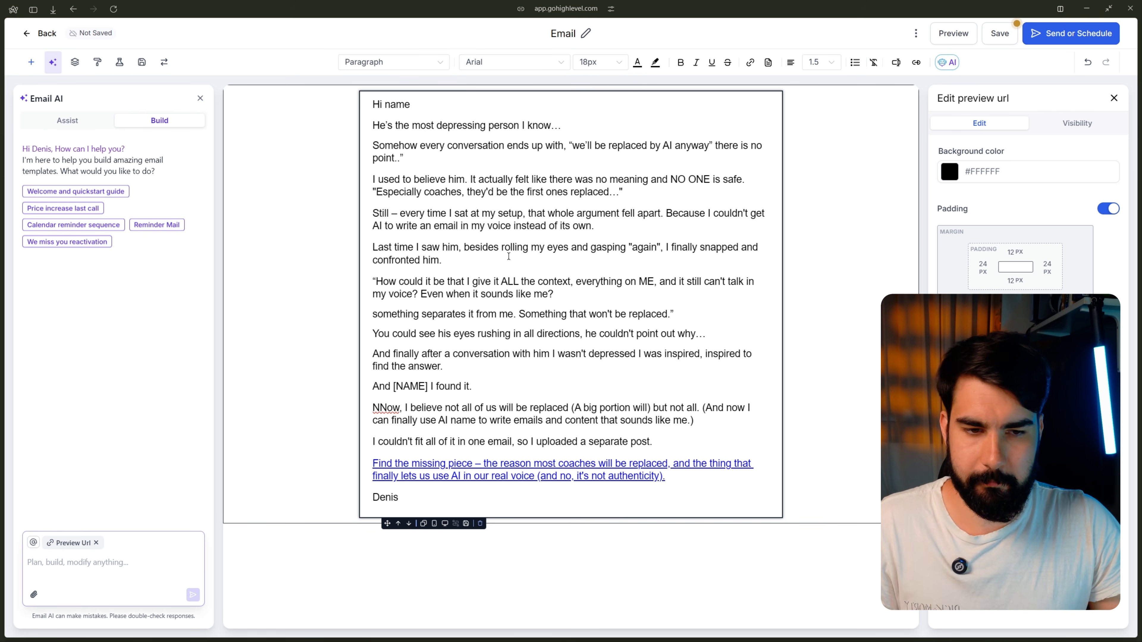
Step: Select all the body text and widen its line spacing, keeping the 18px font
{"action": "key", "text": "ctrl+a"}
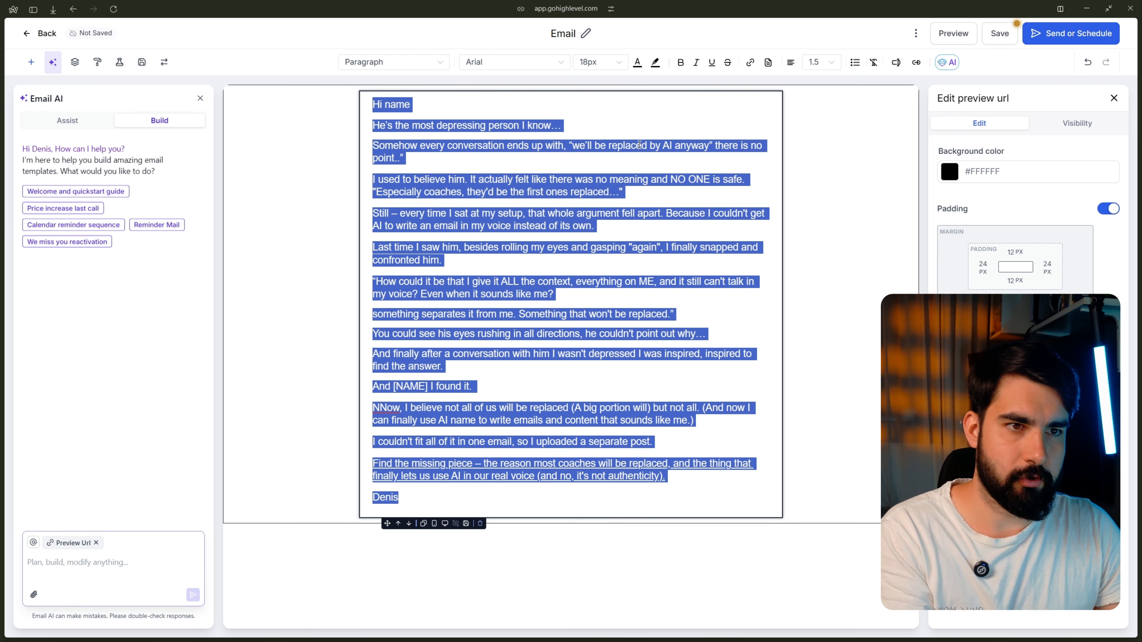
{"action": "left_click", "coordinate": [593, 62]}
{"action": "left_click", "coordinate": [589, 208]}
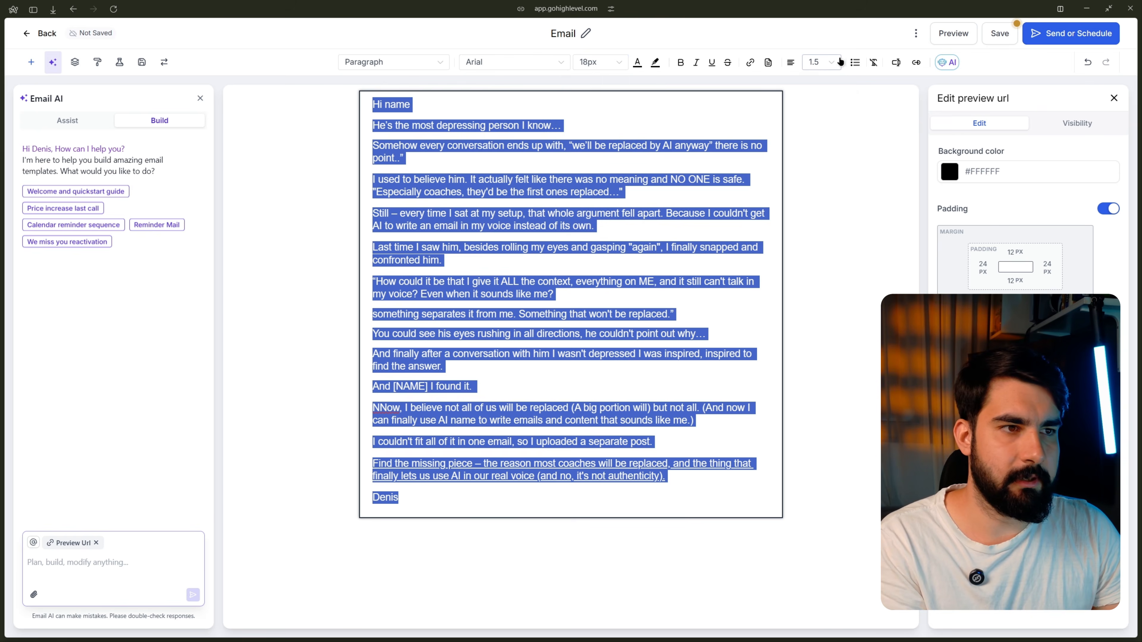
{"action": "left_click", "coordinate": [839, 63]}
{"action": "left_click", "coordinate": [815, 145]}
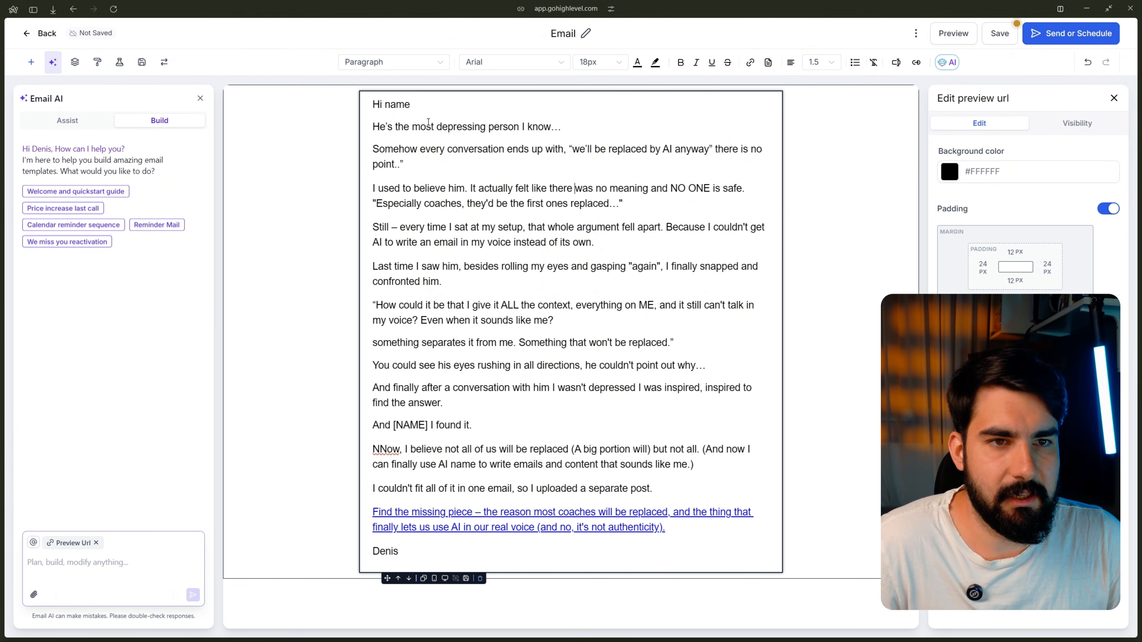
Step: Replace 'name' in the greeting with the Contact > First Name merge field
{"action": "double_click", "coordinate": [404, 106]}
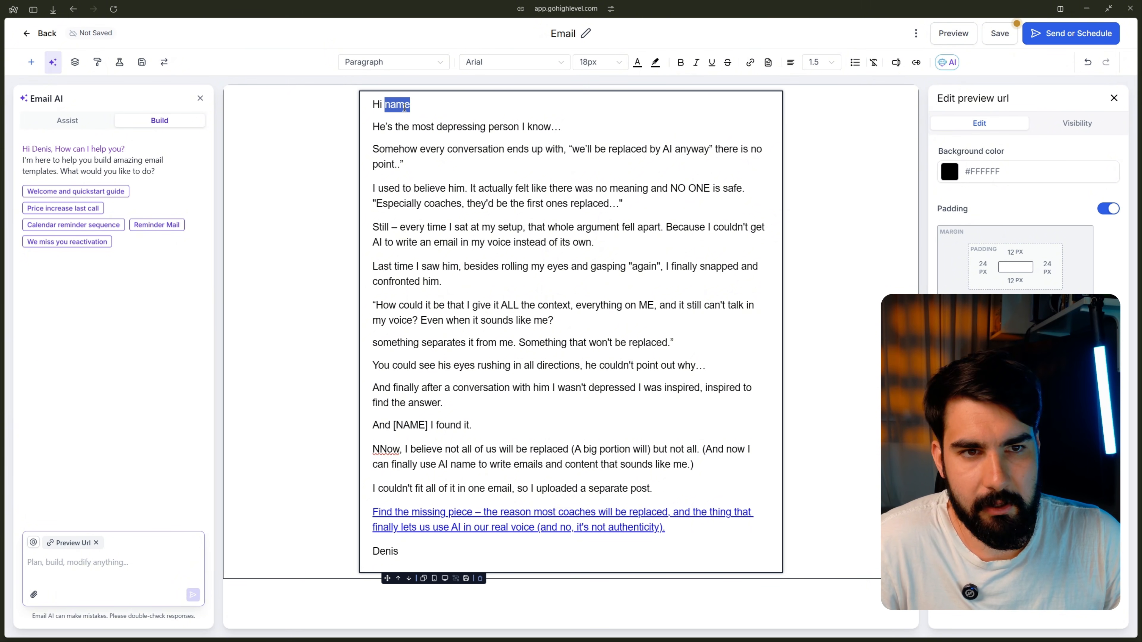
{"action": "left_click", "coordinate": [466, 103]}
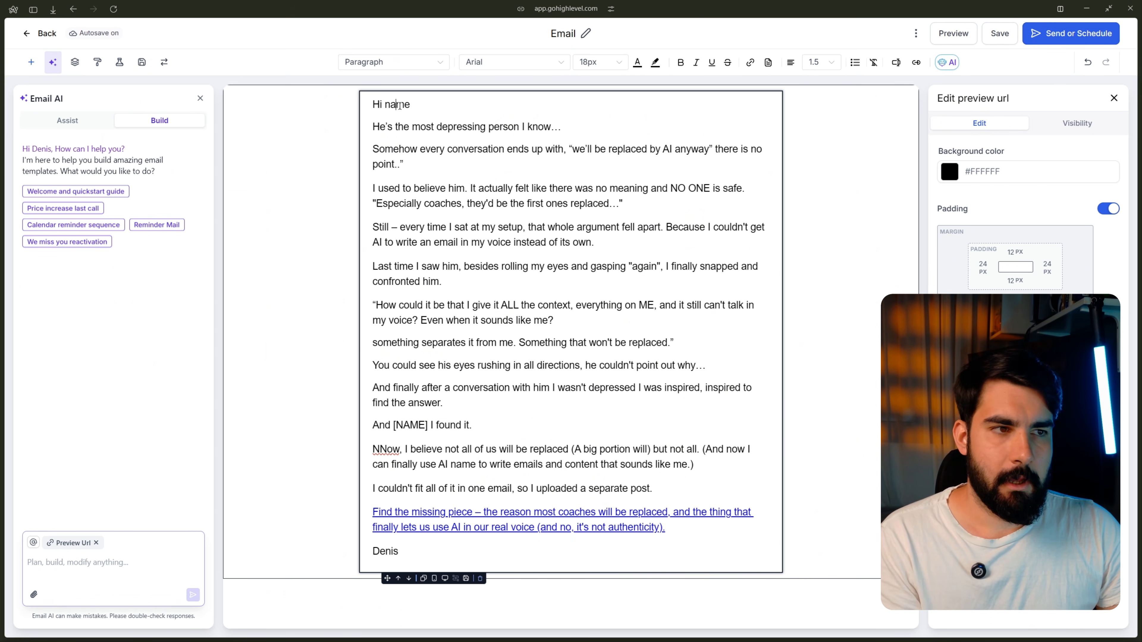
{"action": "double_click", "coordinate": [399, 106]}
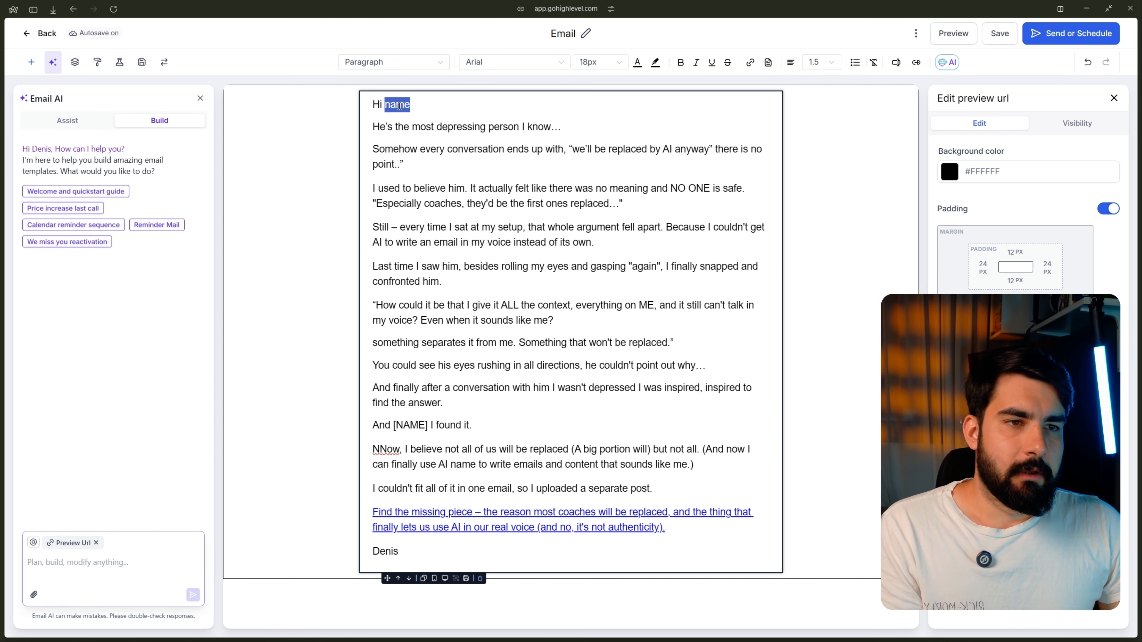
{"action": "left_click", "coordinate": [896, 62]}
{"action": "left_click", "coordinate": [860, 115]}
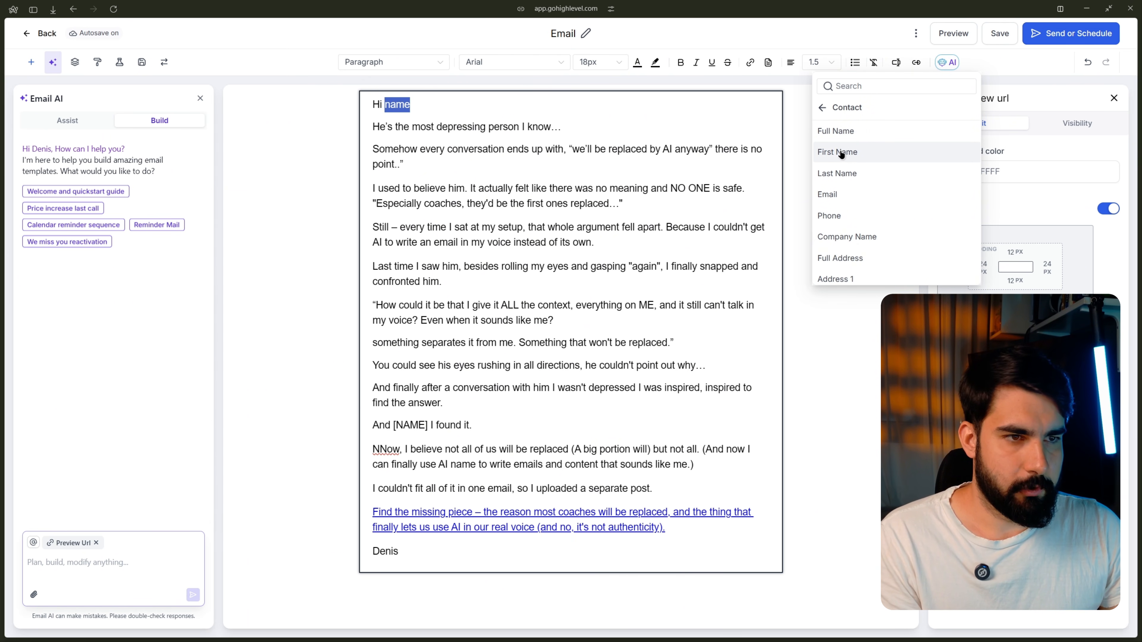
{"action": "left_click", "coordinate": [840, 150]}
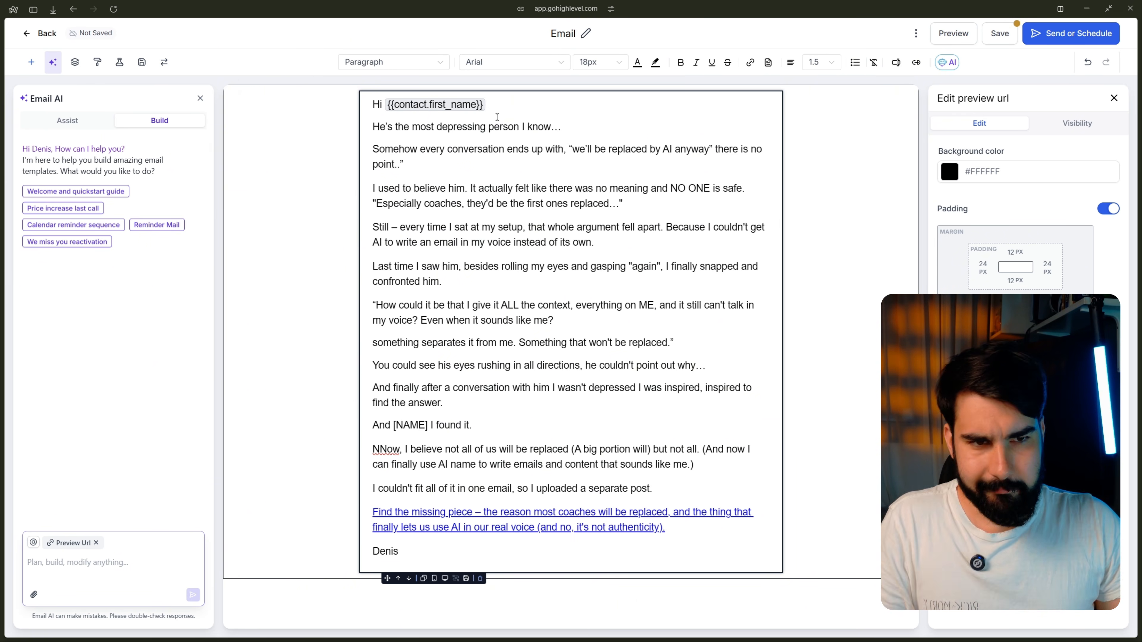
Step: Swap [NAME] in 'And [NAME] I found it.' for {{contact.first_name}}
{"action": "left_click_drag", "start_coordinate": [379, 154], "coordinate": [682, 449]}
{"action": "left_click", "coordinate": [635, 365]}
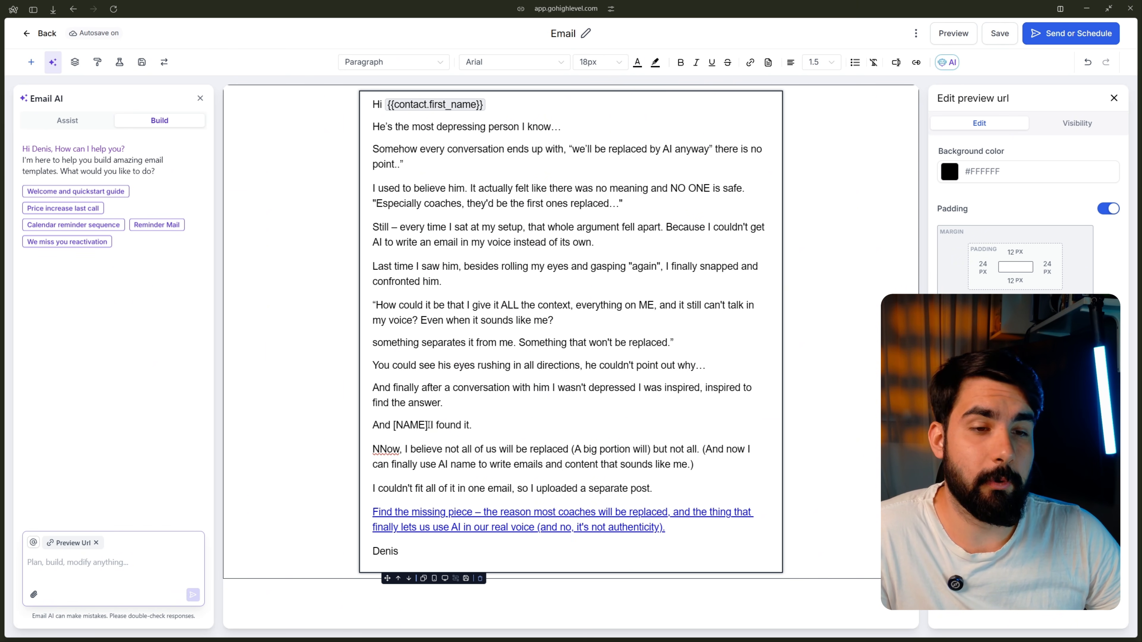
{"action": "left_click_drag", "start_coordinate": [428, 424], "coordinate": [391, 426]}
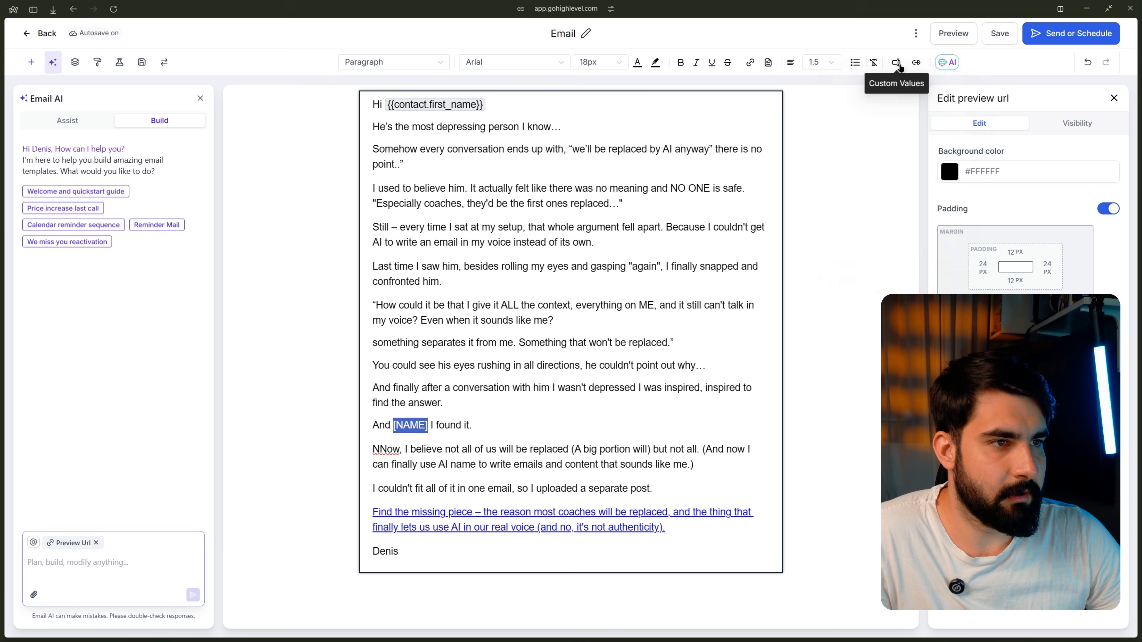
{"action": "left_click", "coordinate": [896, 63]}
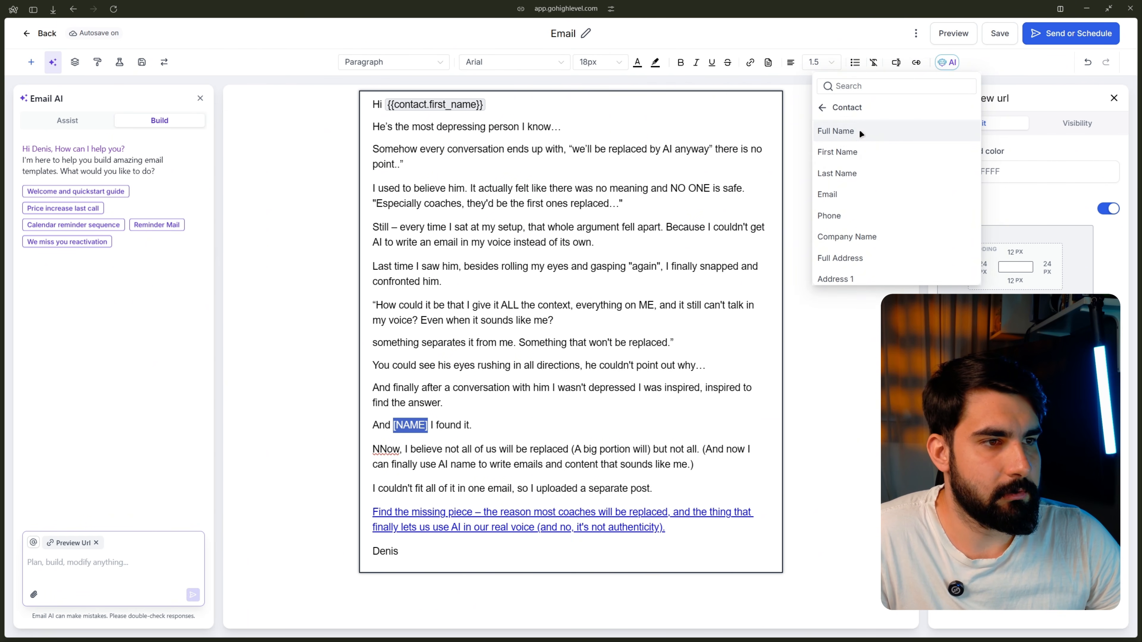
{"action": "left_click", "coordinate": [845, 151]}
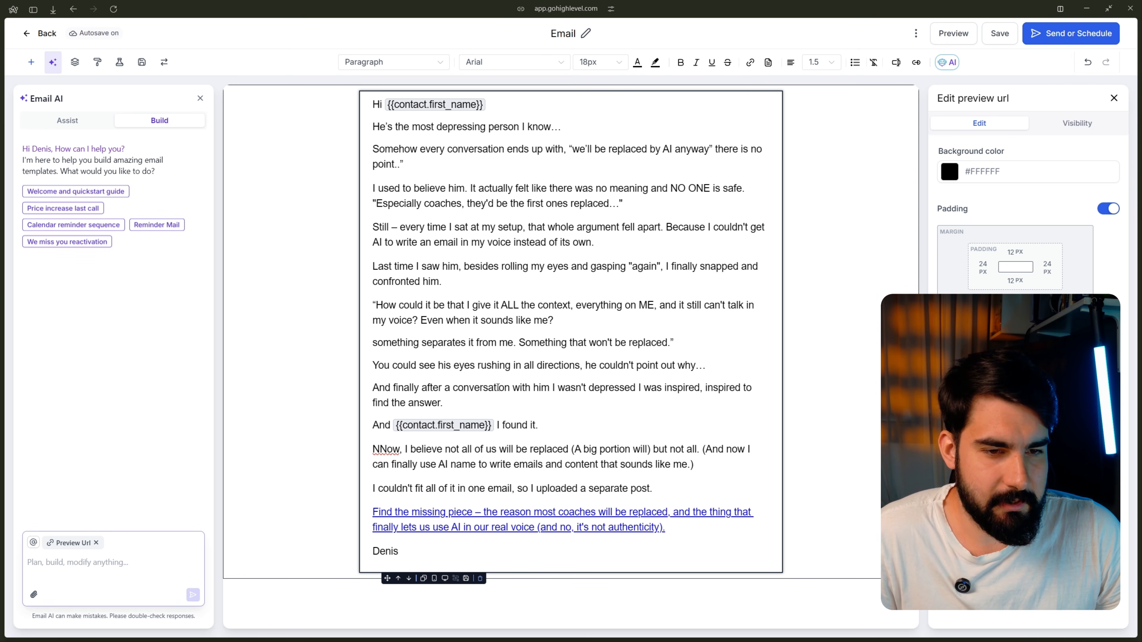
{"action": "double_click", "coordinate": [467, 464]}
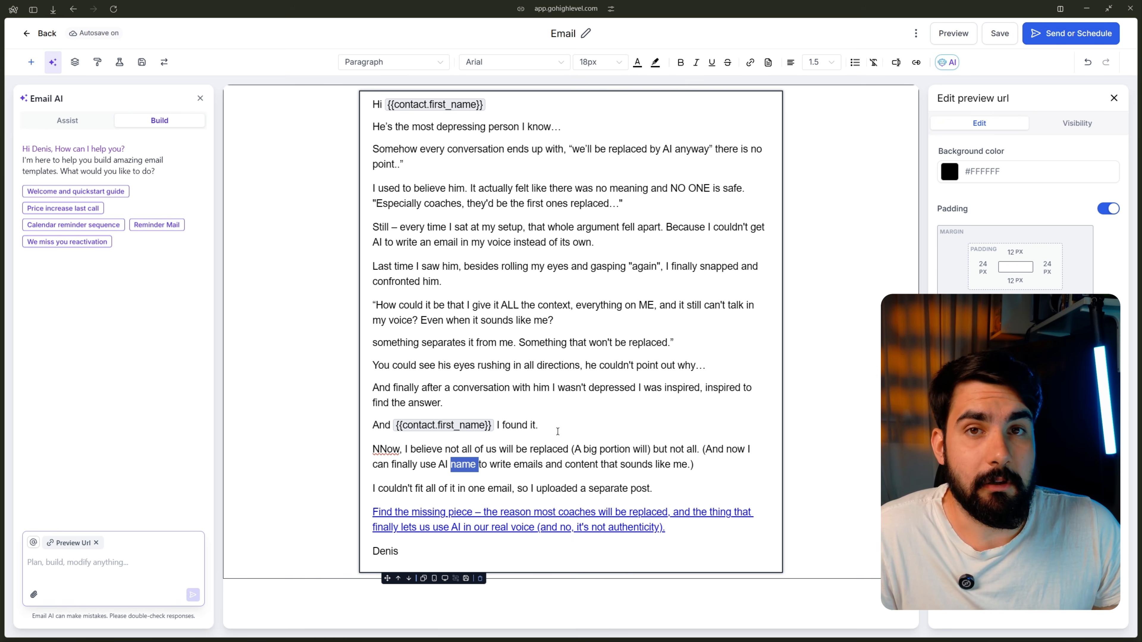
Step: Fix the 'NNow' typo and remove 'name' from the 'use AI' sentence
{"action": "left_click", "coordinate": [469, 463]}
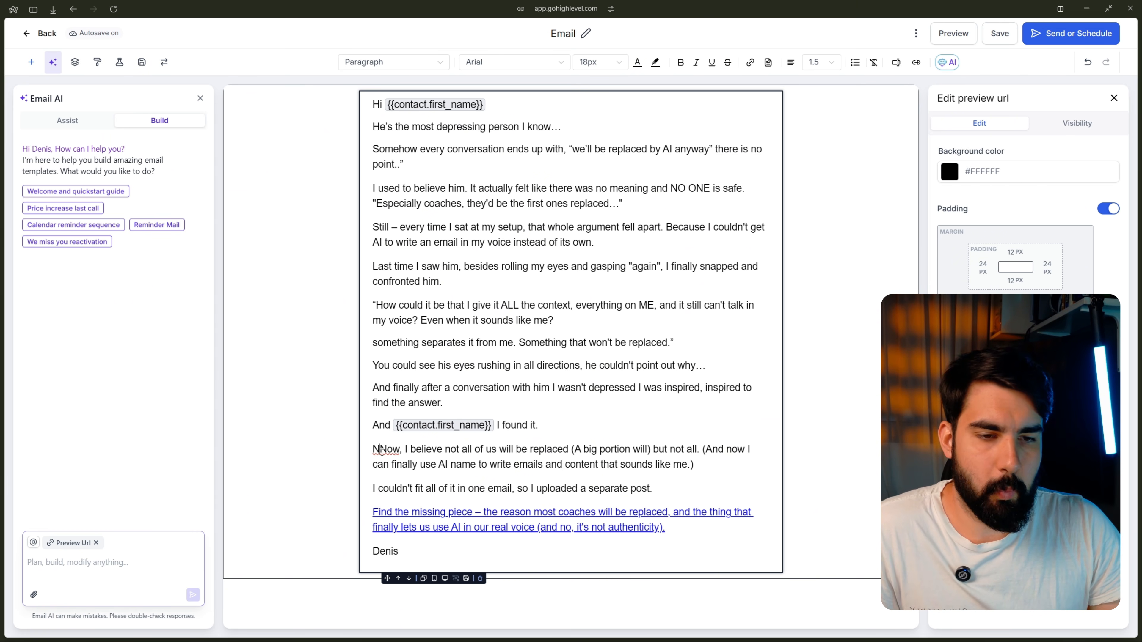
{"action": "key", "text": "BackSpace"}
{"action": "double_click", "coordinate": [435, 464]}
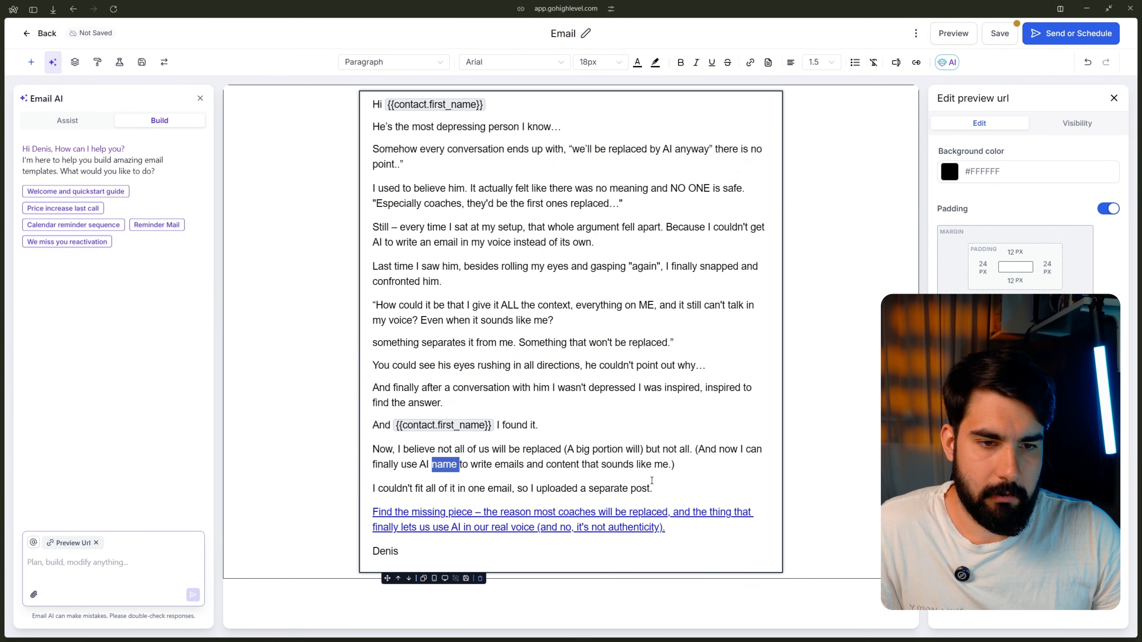
{"action": "key", "text": "BackSpace"}
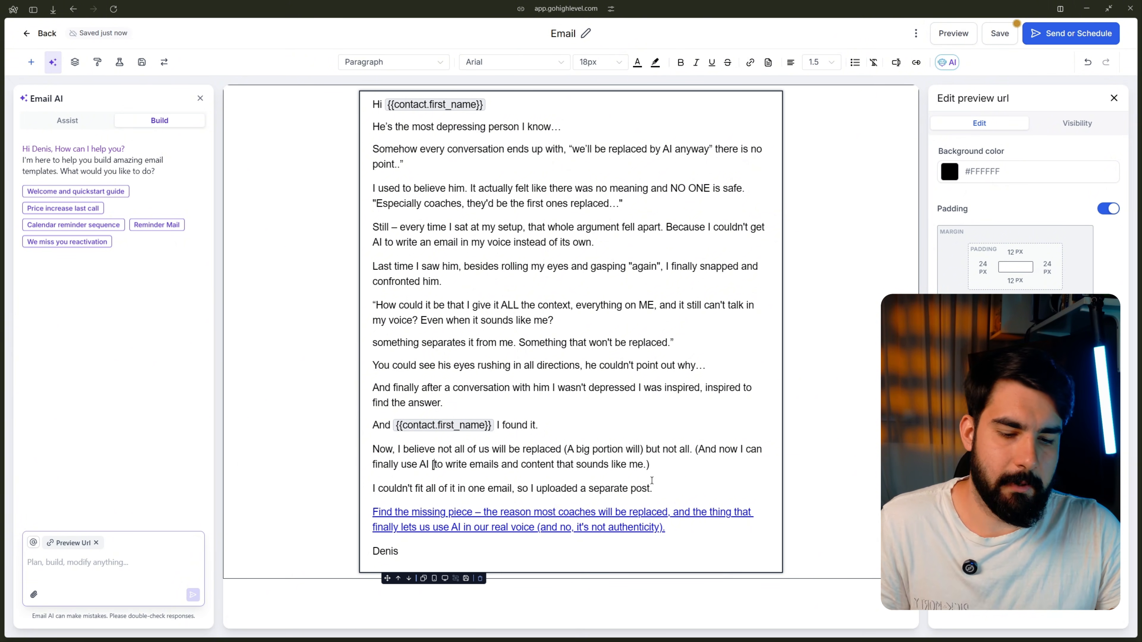
{"action": "type", "text": "NAME]"}
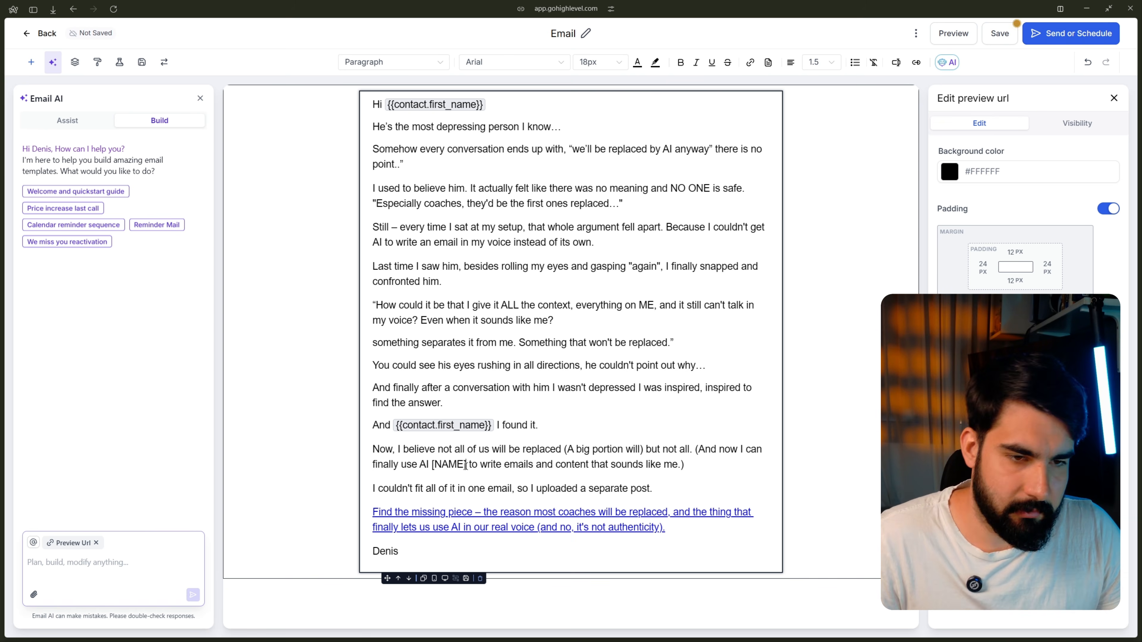
{"action": "left_click_drag", "start_coordinate": [467, 466], "coordinate": [436, 466]}
{"action": "left_click", "coordinate": [431, 465]}
{"action": "left_click", "coordinate": [468, 465]}
{"action": "key", "text": "BackSpace"}
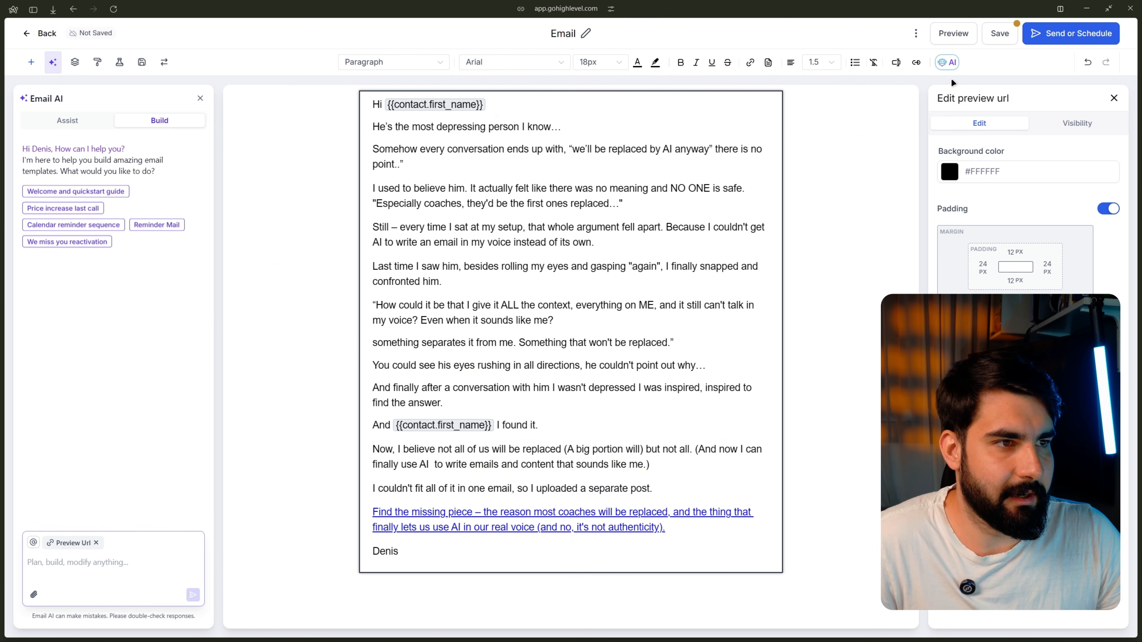
Step: Insert {{contact.first_name}} after 'use AI' via Custom Values > Contact > First Name
{"action": "left_click", "coordinate": [917, 63]}
{"action": "left_click", "coordinate": [896, 62]}
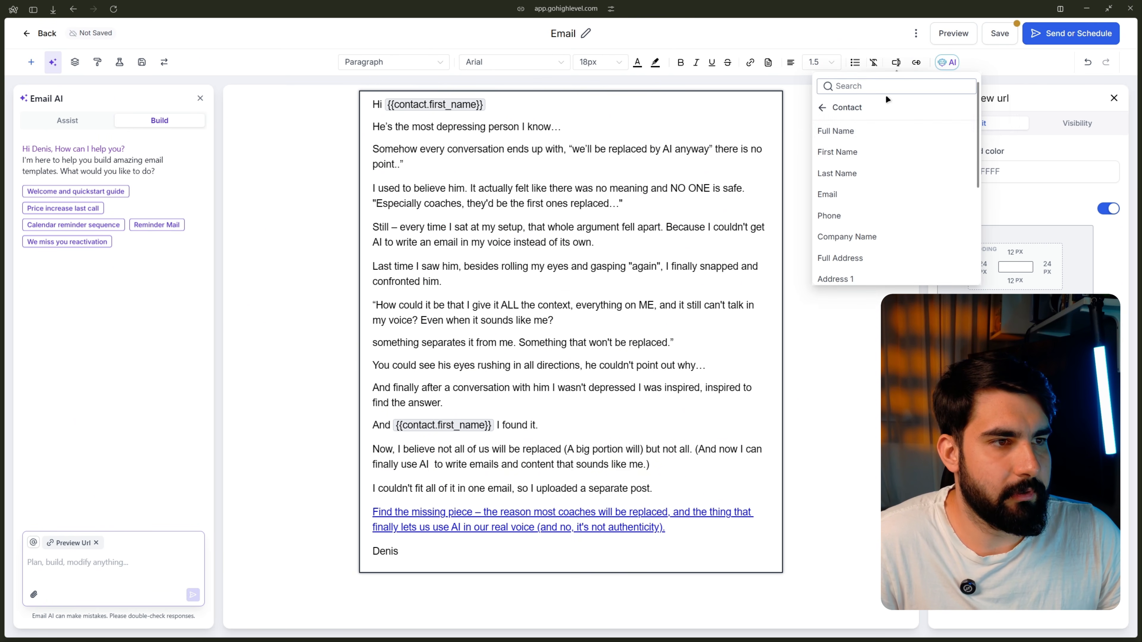
{"action": "left_click", "coordinate": [836, 152]}
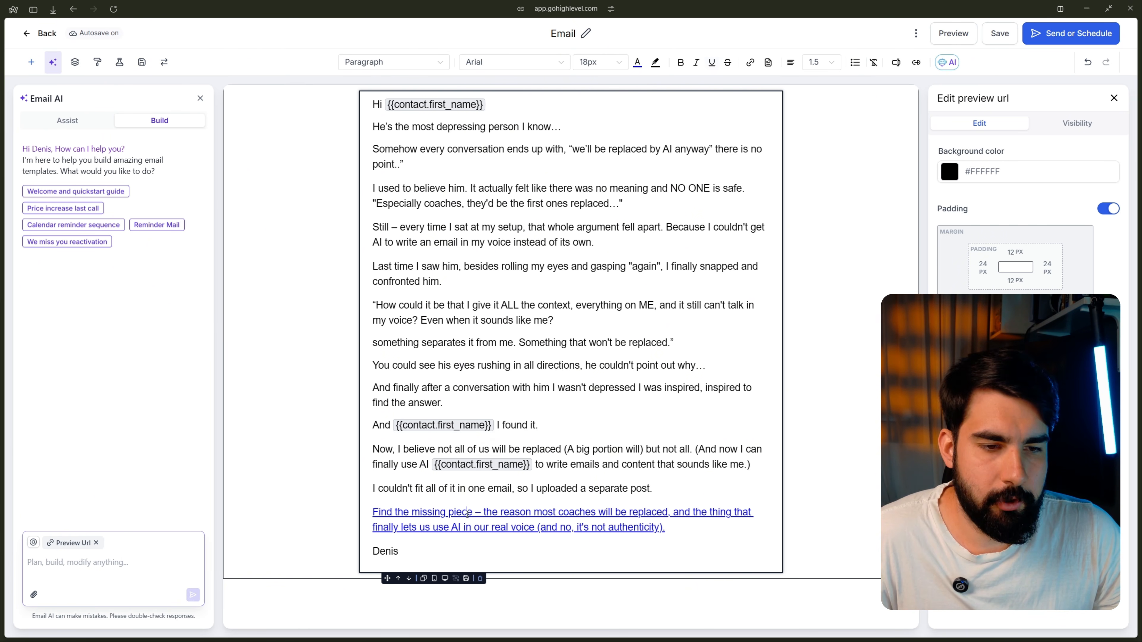
Step: Colour the whole 'Find the missing piece' link paragraph with the blue swatch
{"action": "triple_click", "coordinate": [467, 513]}
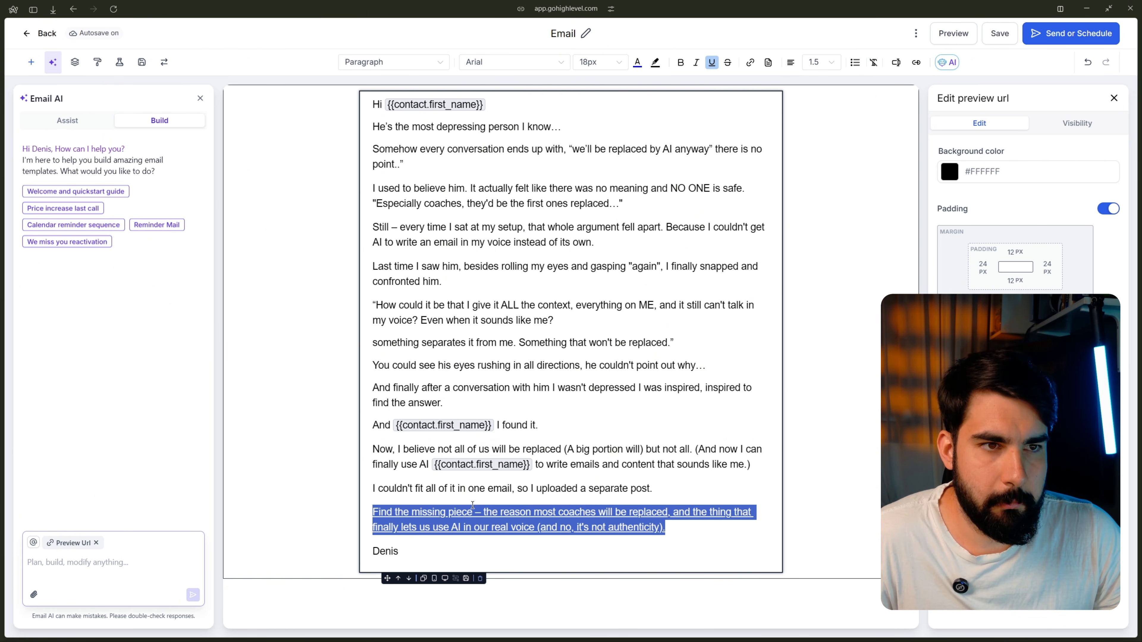
{"action": "left_click", "coordinate": [637, 62]}
{"action": "left_click", "coordinate": [570, 152]}
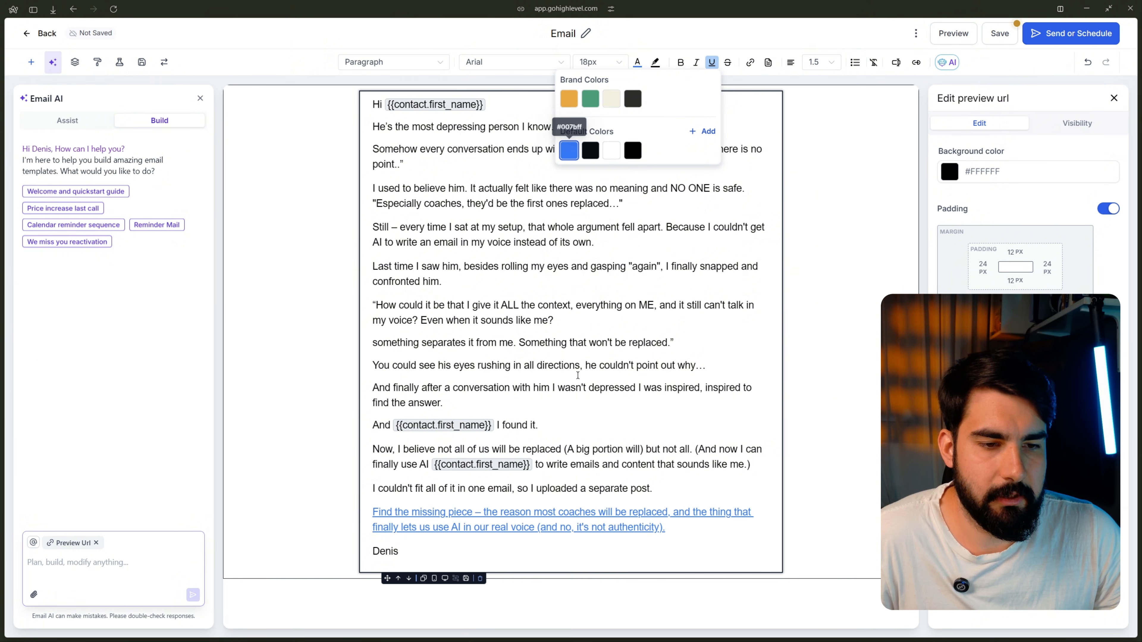
{"action": "left_click", "coordinate": [542, 510]}
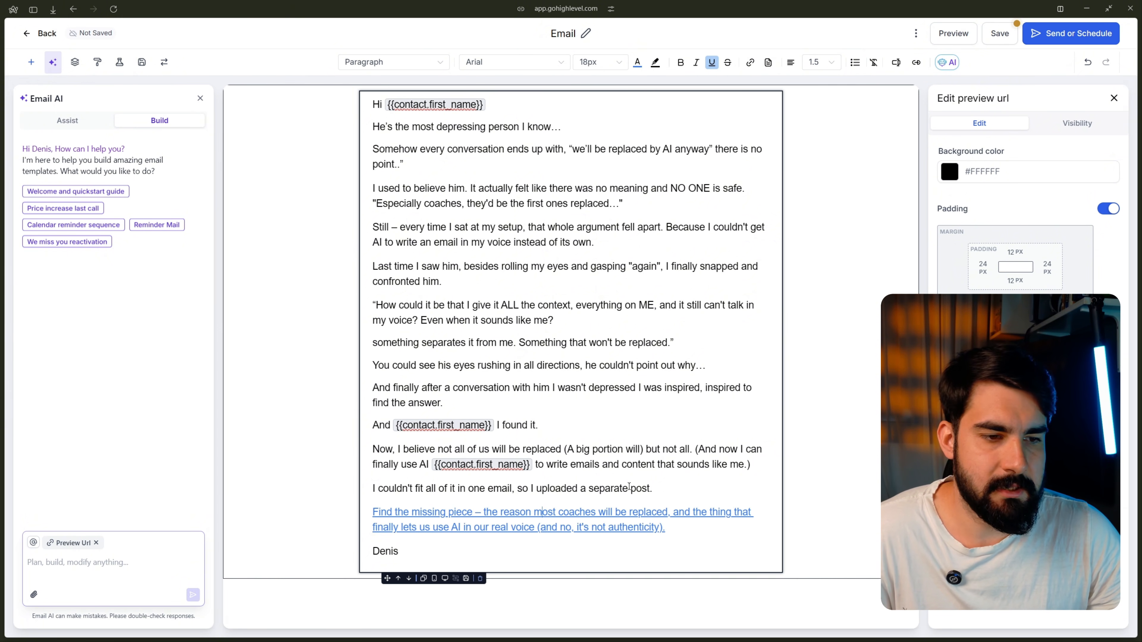
Step: Paste the page address into a new paragraph above the signature, then undo it
{"action": "key", "text": "Return"}
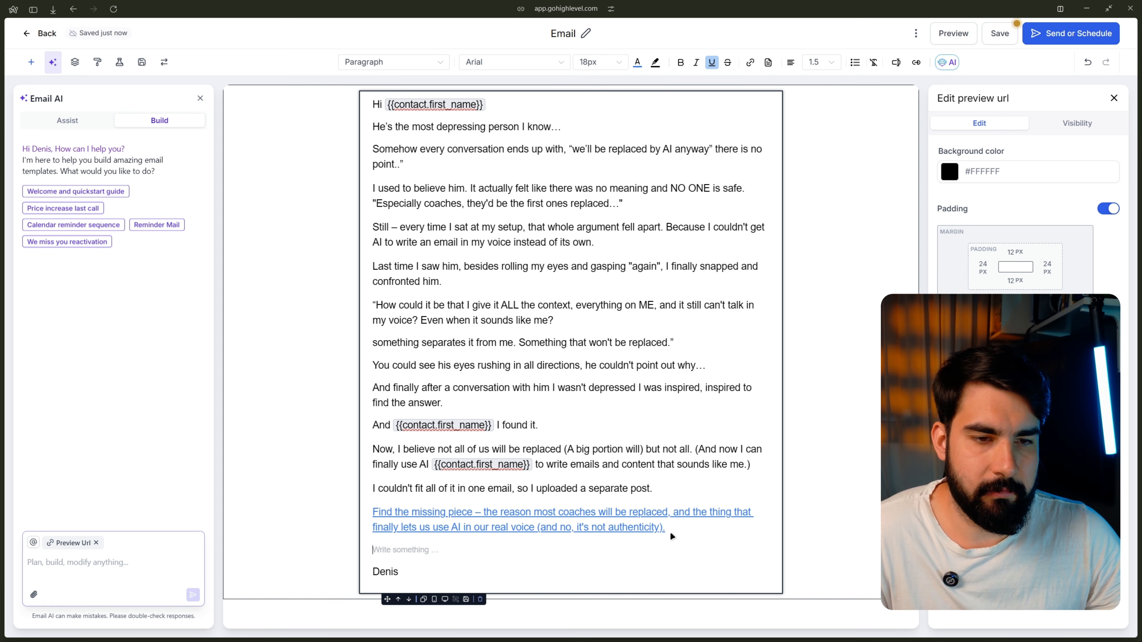
{"action": "left_click", "coordinate": [521, 9]}
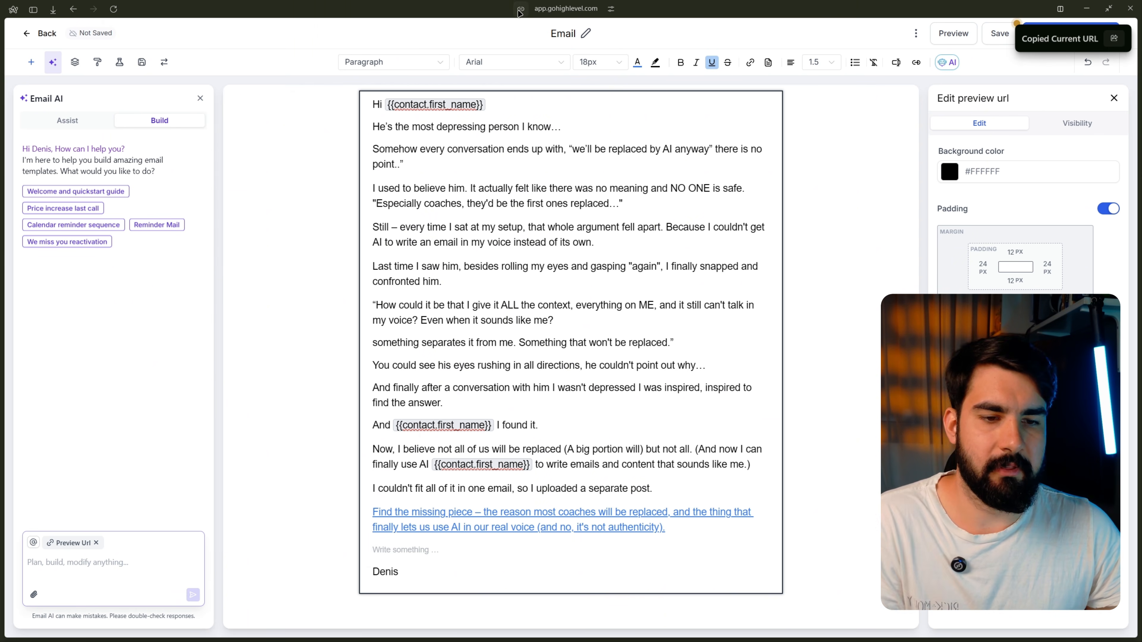
{"action": "key", "text": "ctrl+v"}
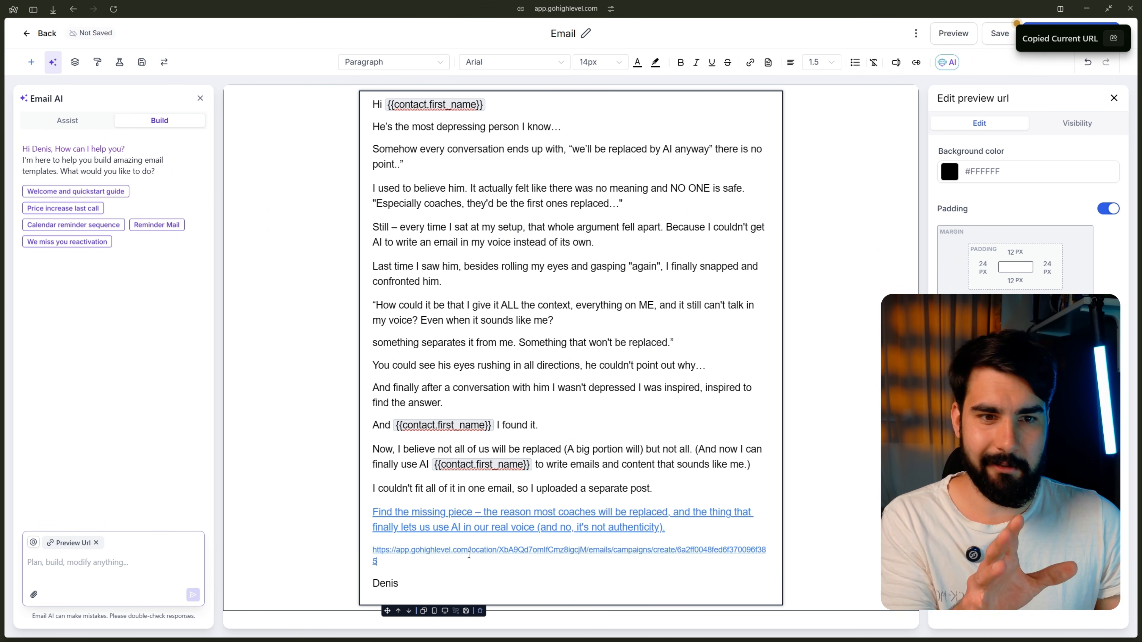
{"action": "key", "text": "ctrl+z"}
{"action": "key", "text": "ctrl+z"}
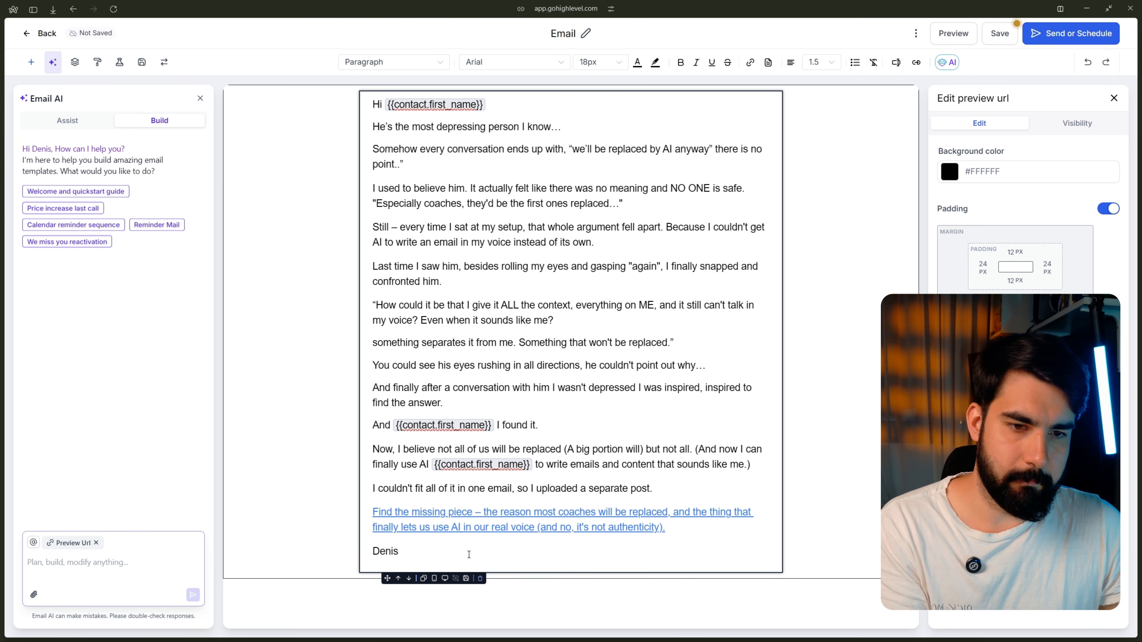
Step: Link the text 'that won't be replaced.' to the copied address, then undo the link
{"action": "left_click_drag", "start_coordinate": [671, 344], "coordinate": [561, 343]}
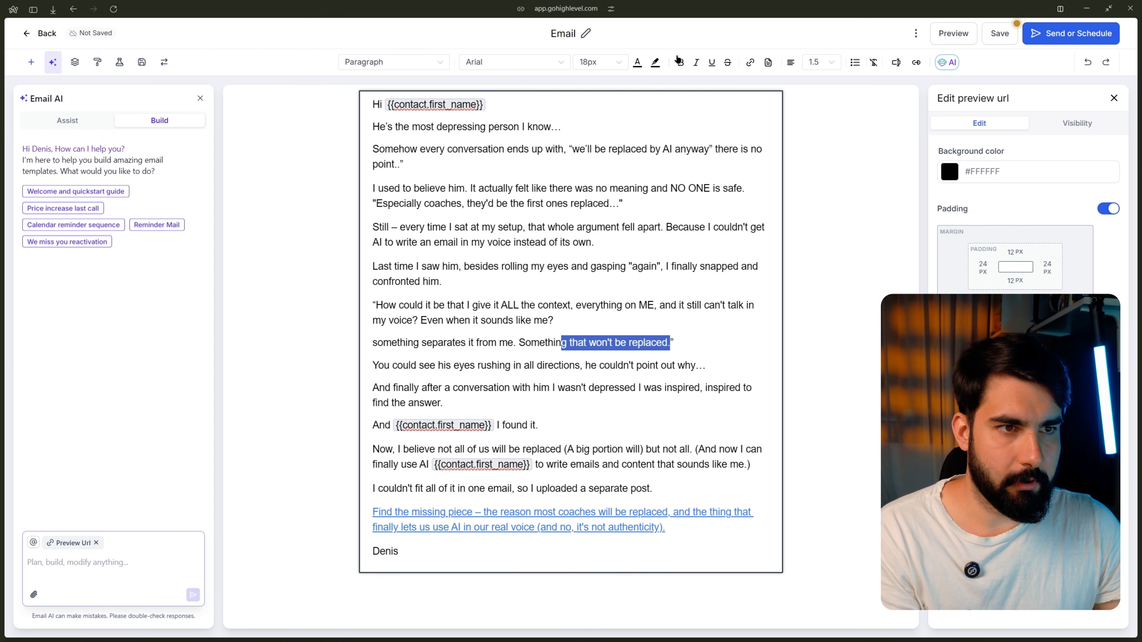
{"action": "left_click", "coordinate": [749, 65]}
{"action": "left_click", "coordinate": [583, 291]}
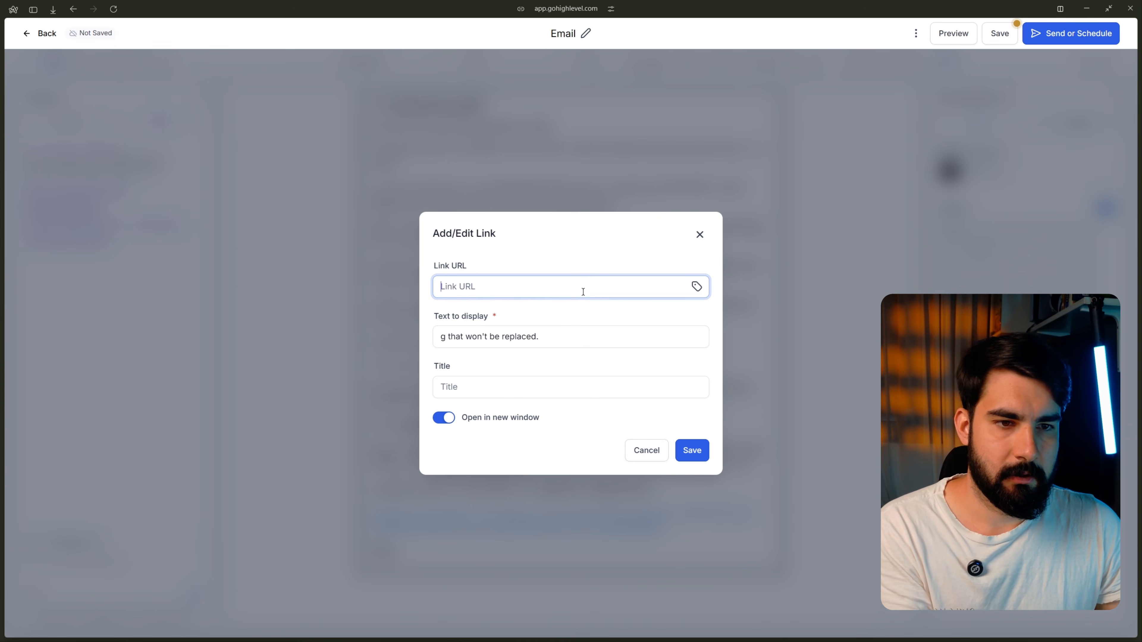
{"action": "key", "text": "ctrl+v"}
{"action": "left_click", "coordinate": [704, 451]}
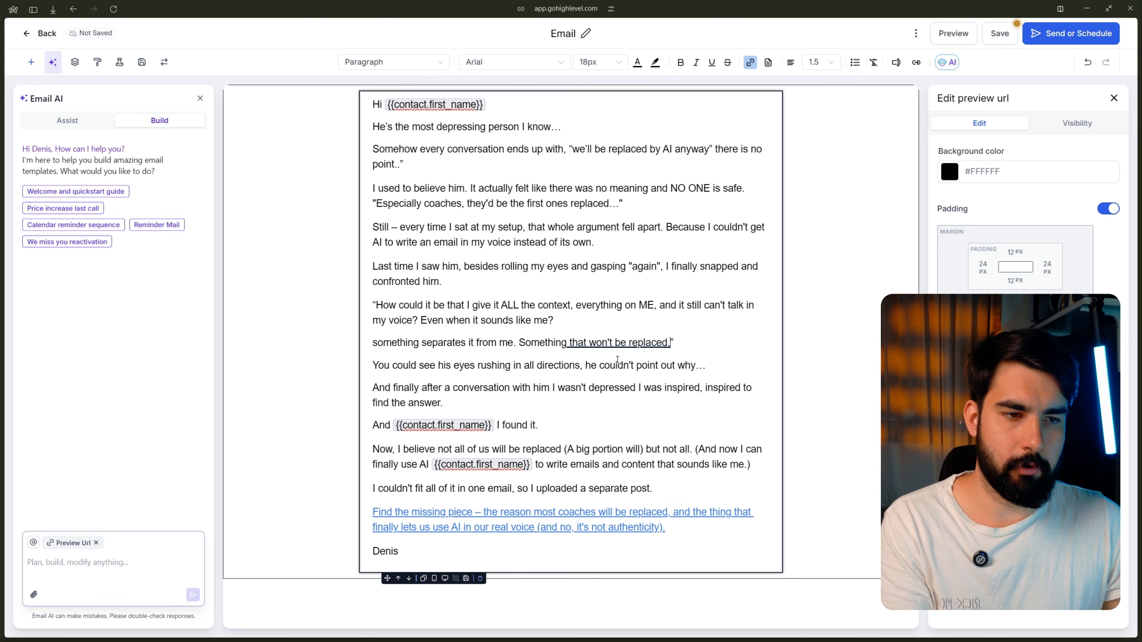
{"action": "key", "text": "ctrl+z"}
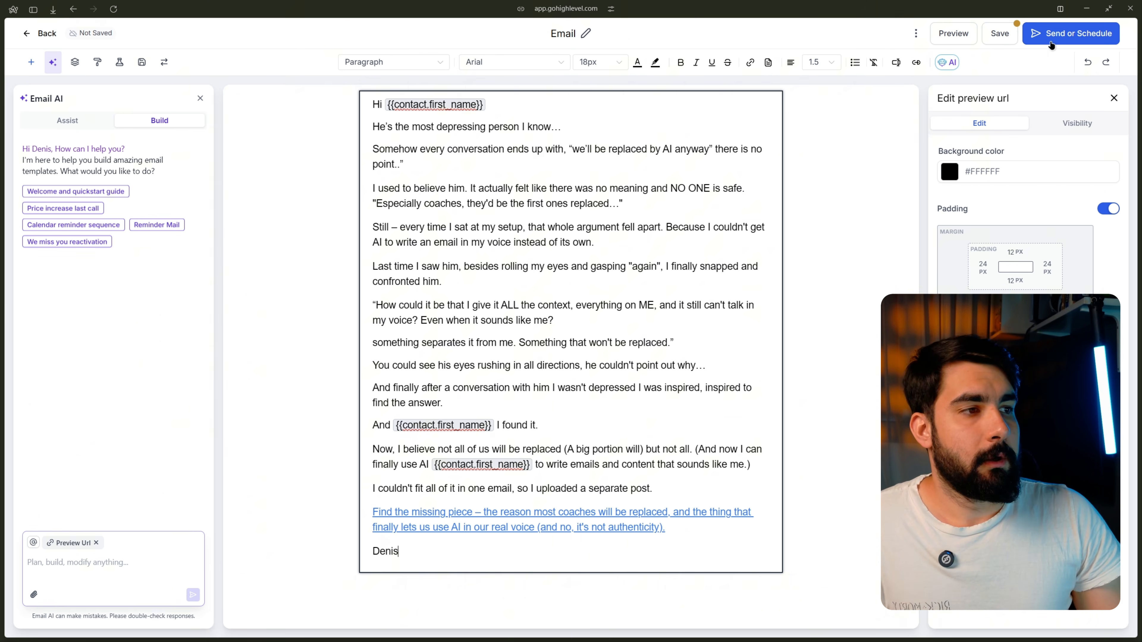
Step: Move on to the campaign's send and scheduling page and check the sender name field
{"action": "left_click", "coordinate": [1049, 41]}
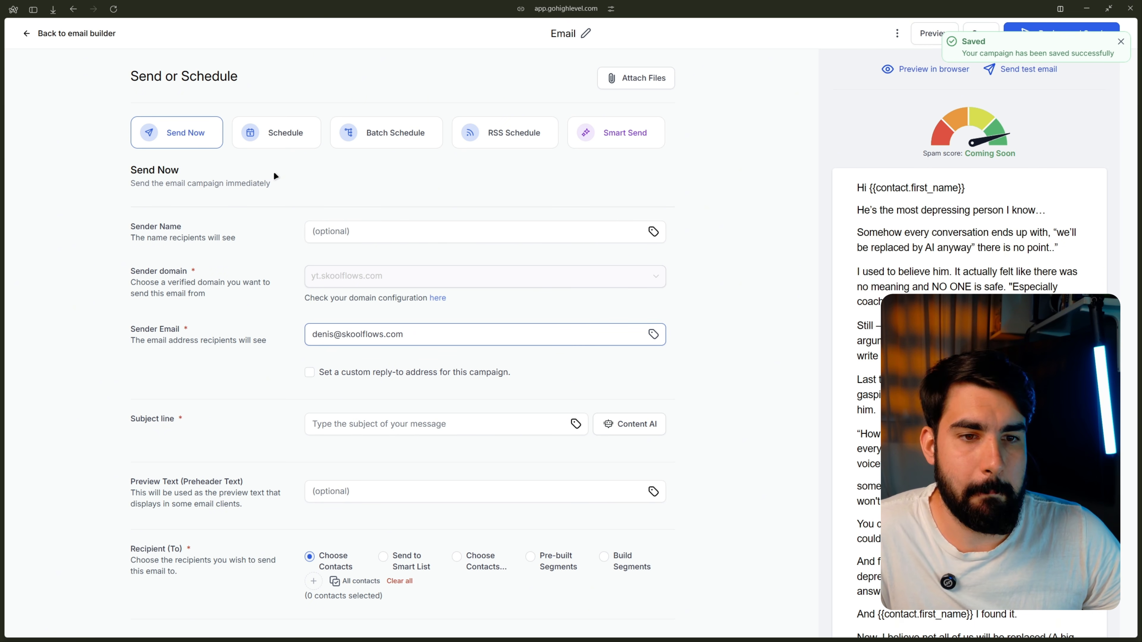
{"action": "scroll", "coordinate": [273, 171], "scroll_direction": "down", "scroll_amount": 4}
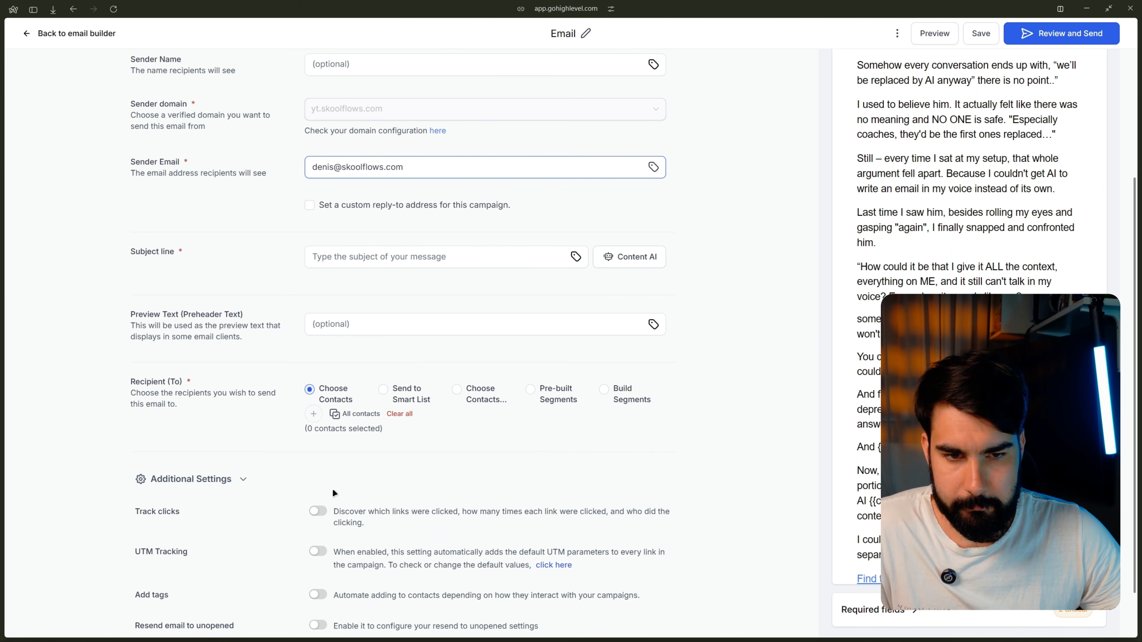
{"action": "scroll", "coordinate": [334, 493], "scroll_direction": "down", "scroll_amount": 1}
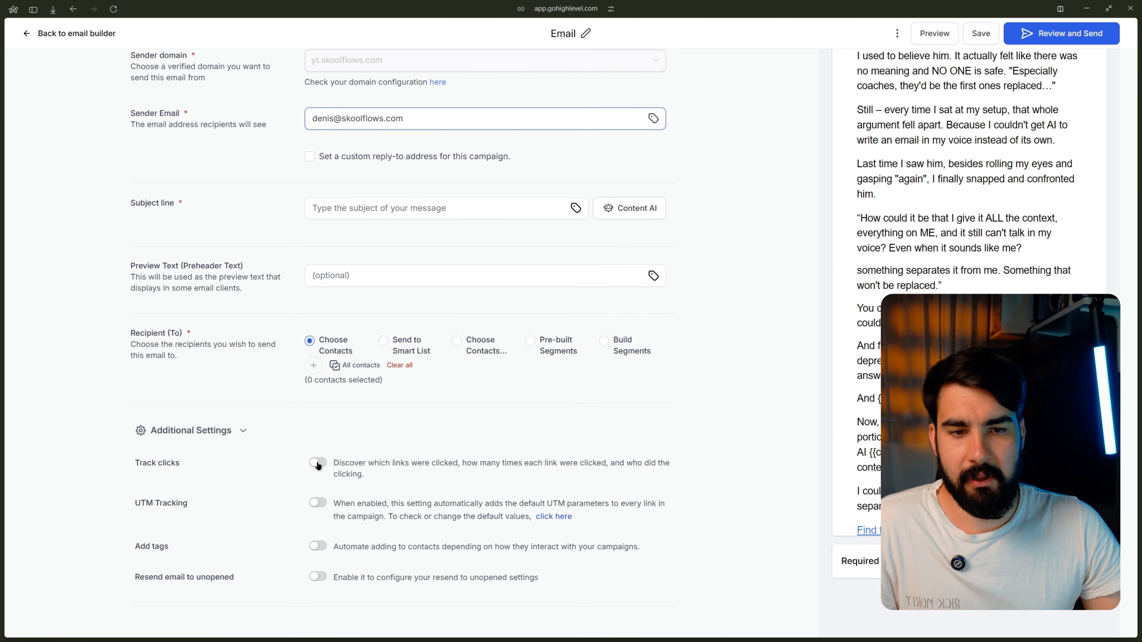
{"action": "scroll", "coordinate": [347, 449], "scroll_direction": "up", "scroll_amount": 5}
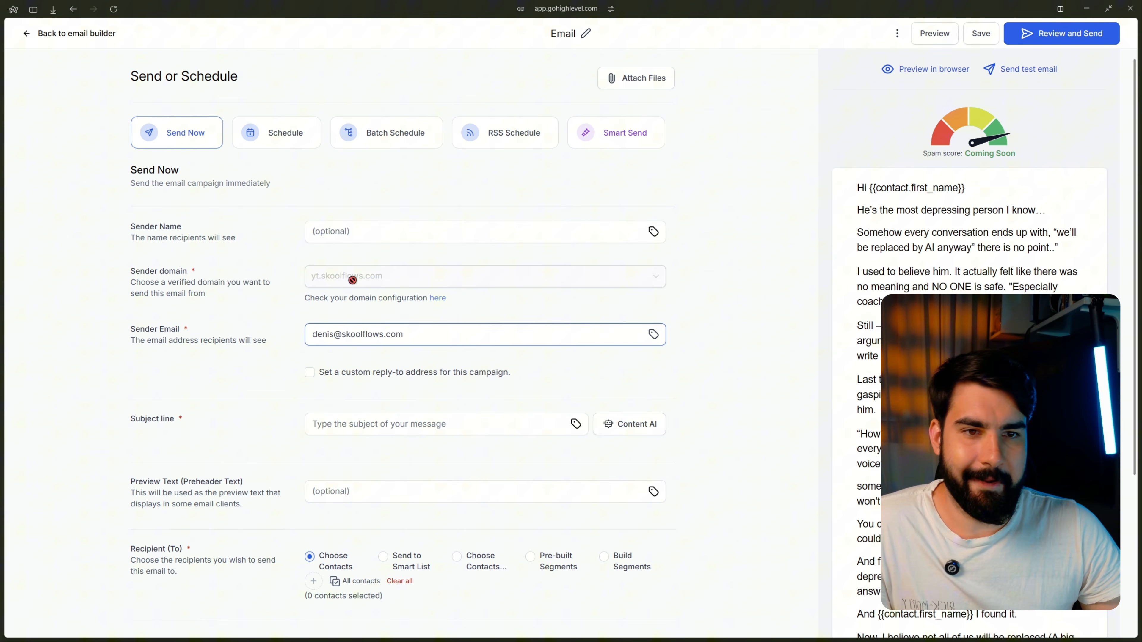
{"action": "left_click", "coordinate": [351, 233]}
{"action": "scroll", "coordinate": [346, 245], "scroll_direction": "down", "scroll_amount": 5}
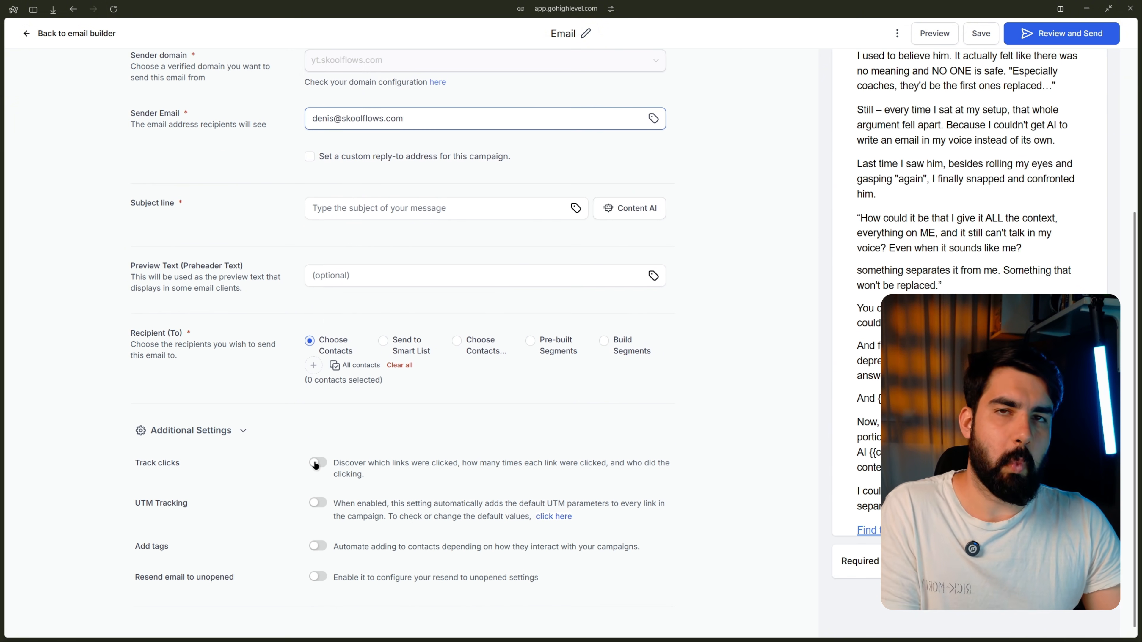
Step: Toggle UTM tracking on and off, turn click tracking off, and briefly highlight the UTM Tracking label
{"action": "left_click", "coordinate": [313, 502]}
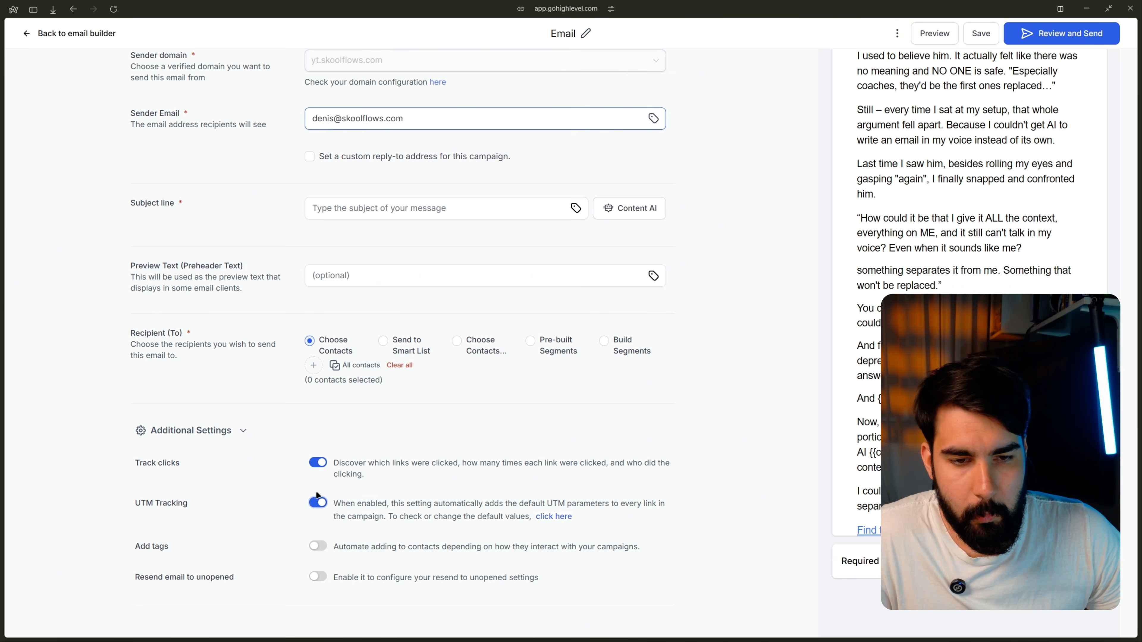
{"action": "left_click", "coordinate": [317, 504]}
{"action": "left_click", "coordinate": [321, 465]}
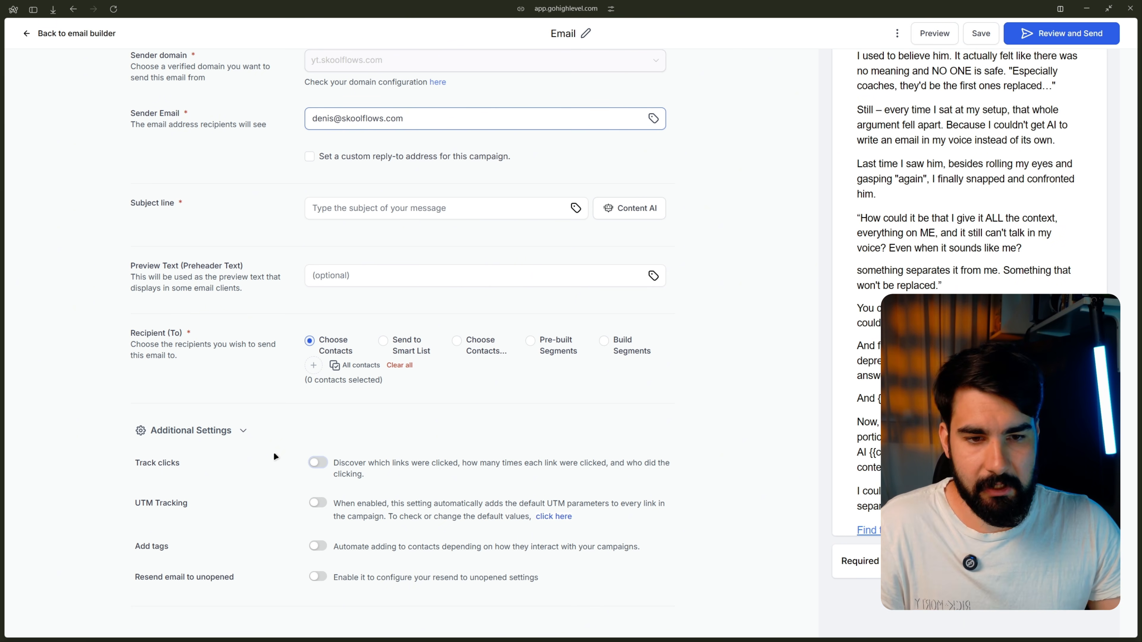
{"action": "double_click", "coordinate": [154, 503]}
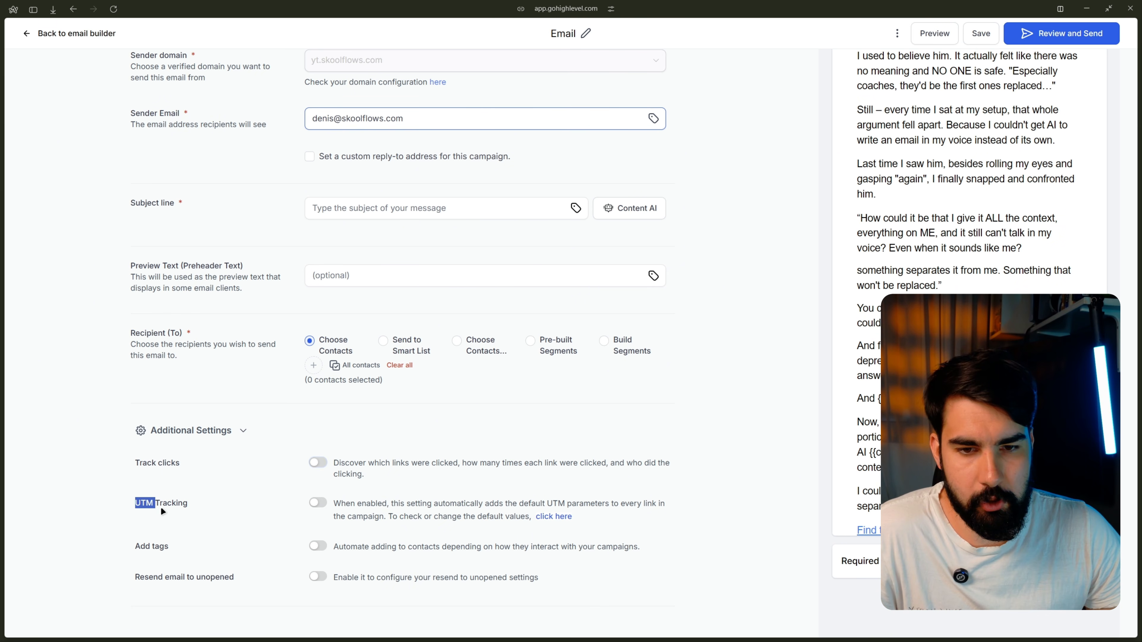
{"action": "left_click", "coordinate": [197, 508]}
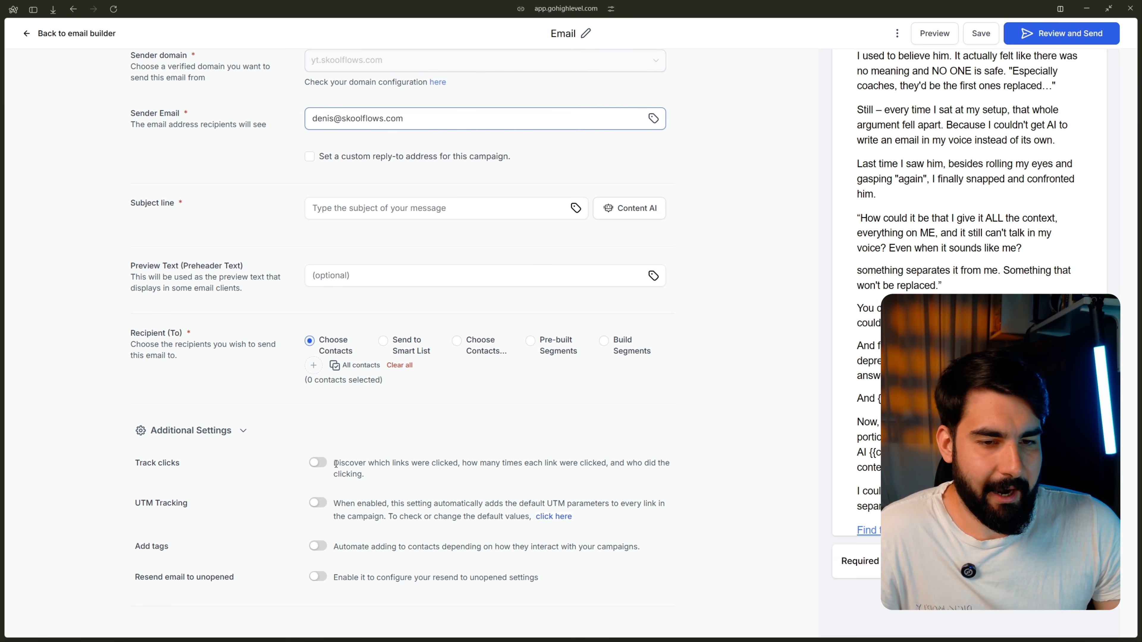
Step: Switch on Track clicks and UTM Tracking, then open the default UTM settings
{"action": "left_click", "coordinate": [317, 463]}
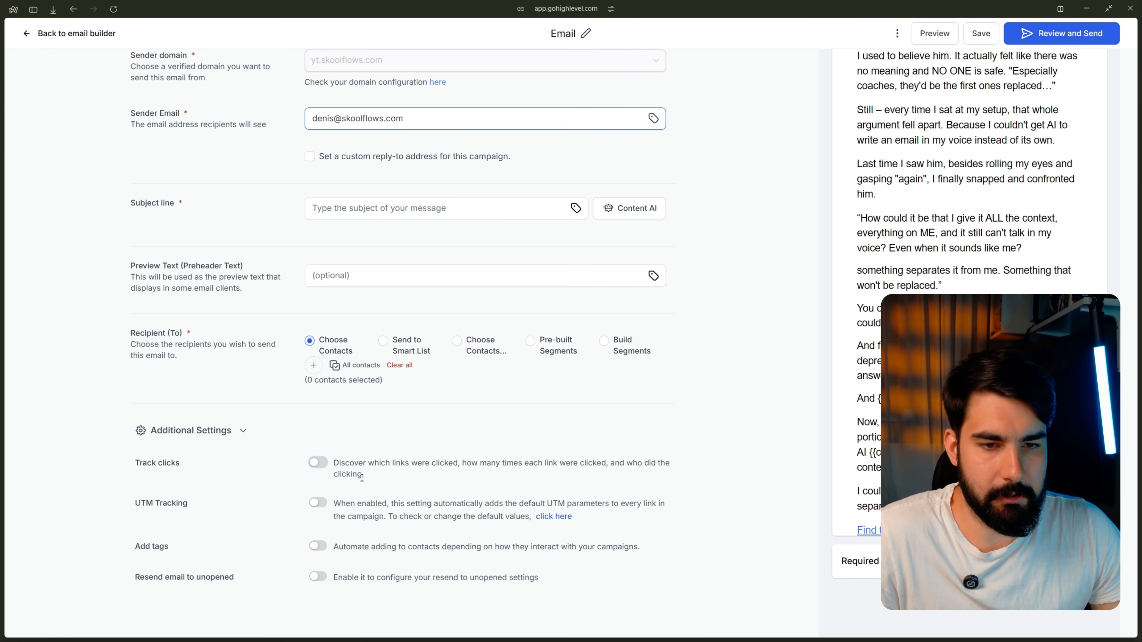
{"action": "left_click", "coordinate": [315, 466]}
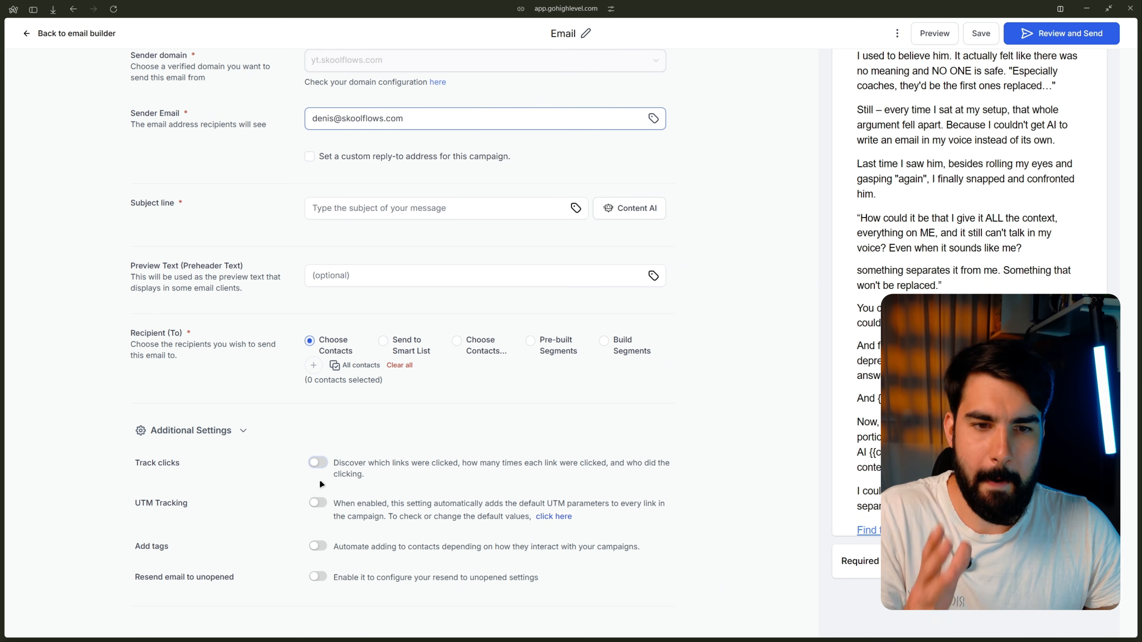
{"action": "left_click", "coordinate": [317, 503]}
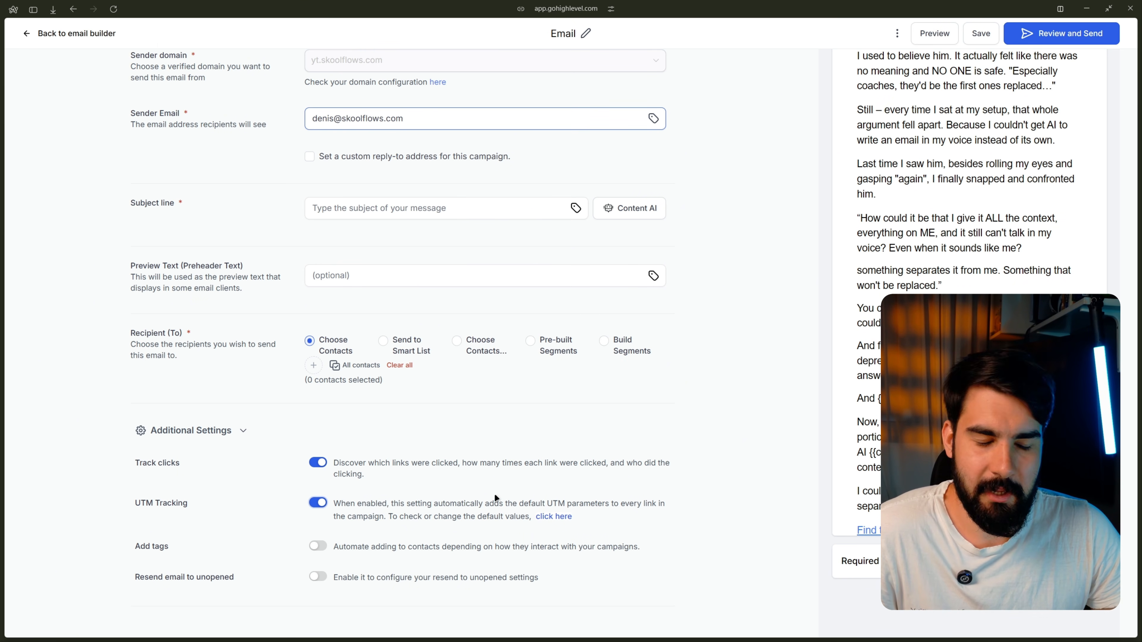
{"action": "left_click", "coordinate": [553, 517]}
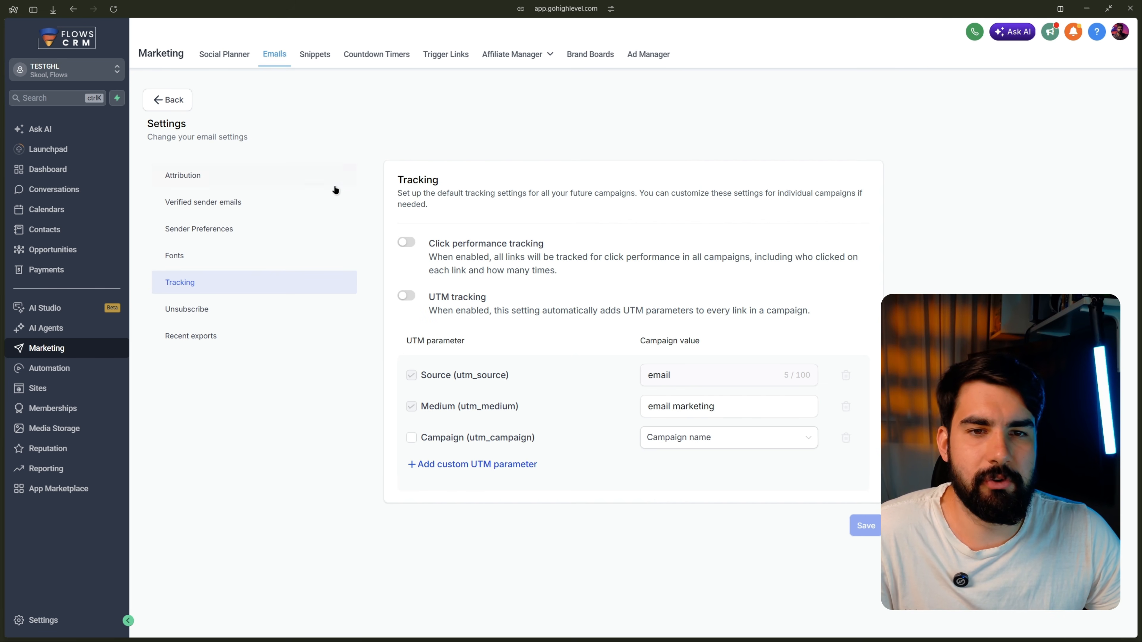
Step: Enable Click performance tracking and UTM tracking in Tracking settings and save them as defaults
{"action": "left_click", "coordinate": [404, 243]}
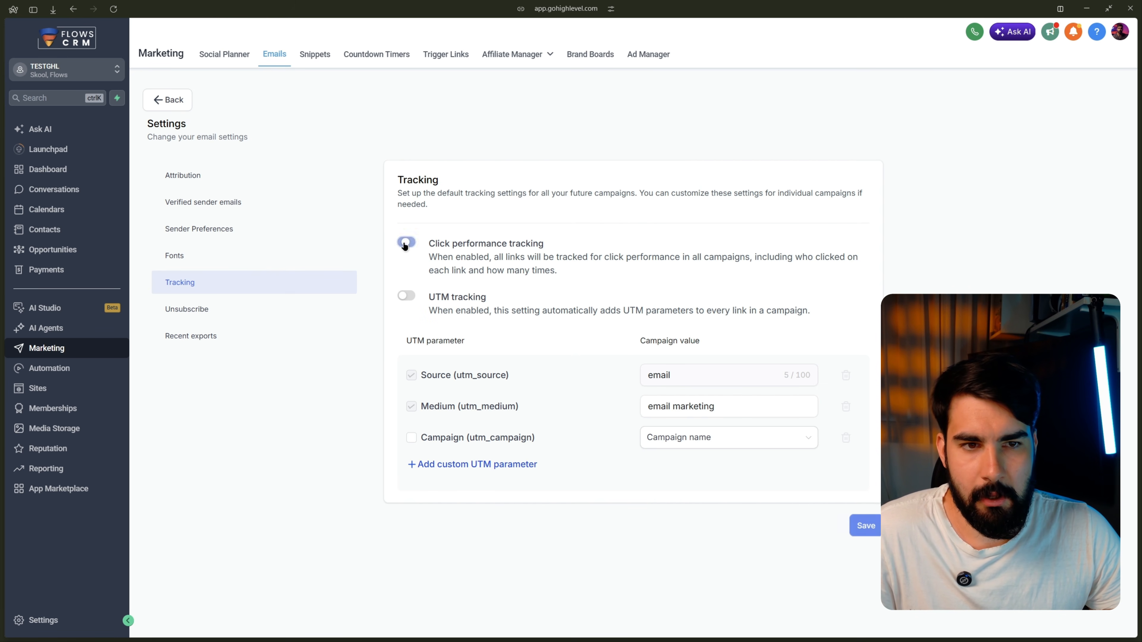
{"action": "left_click", "coordinate": [406, 295]}
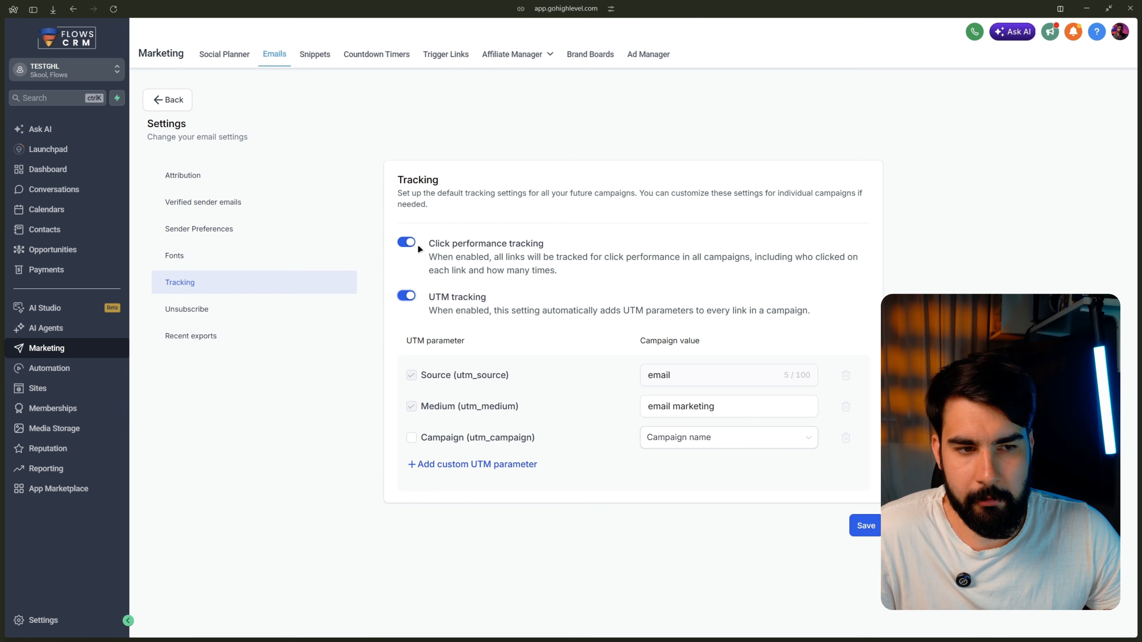
{"action": "left_click", "coordinate": [865, 525]}
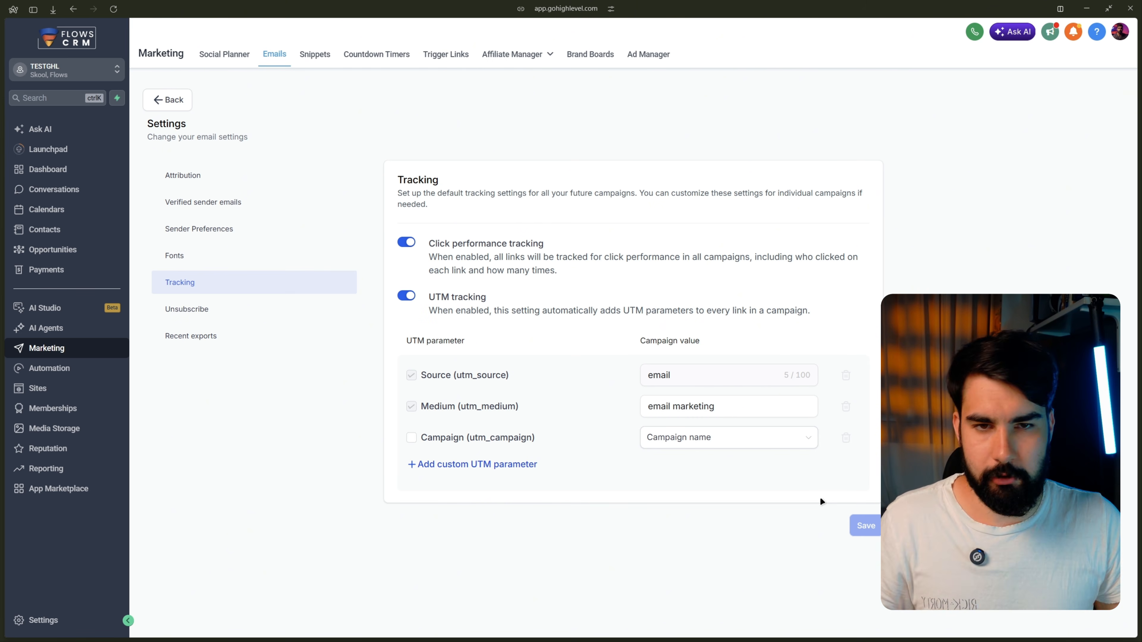
Step: In Sender Preferences, enter the sender name, paste the sender address as Test Recipient, save, and go back
{"action": "left_click", "coordinate": [244, 228]}
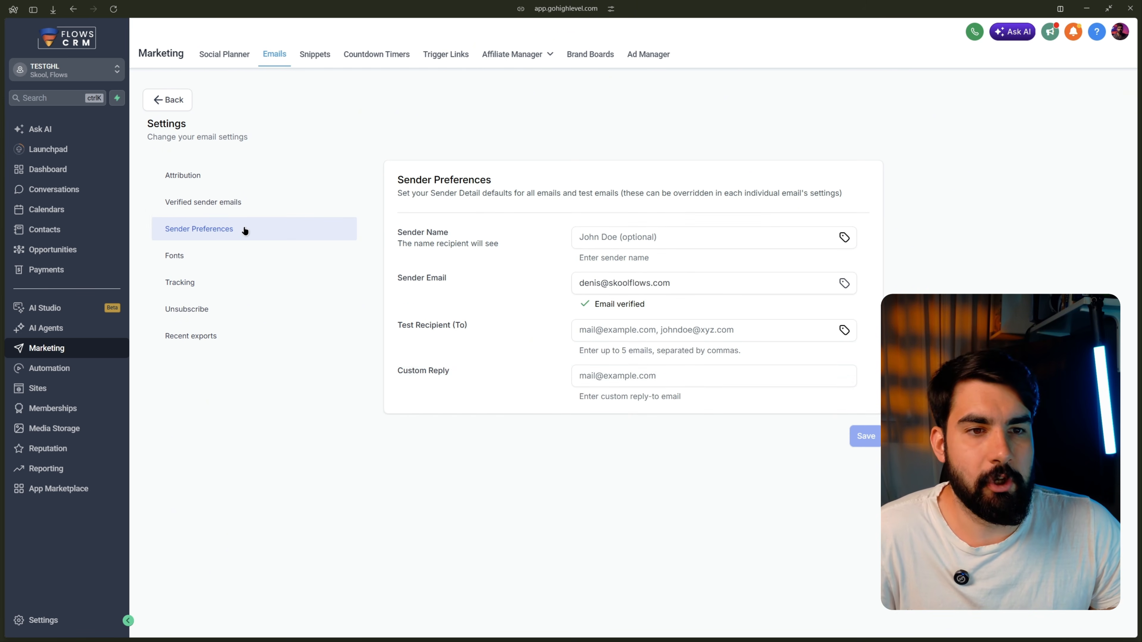
{"action": "left_click", "coordinate": [573, 237]}
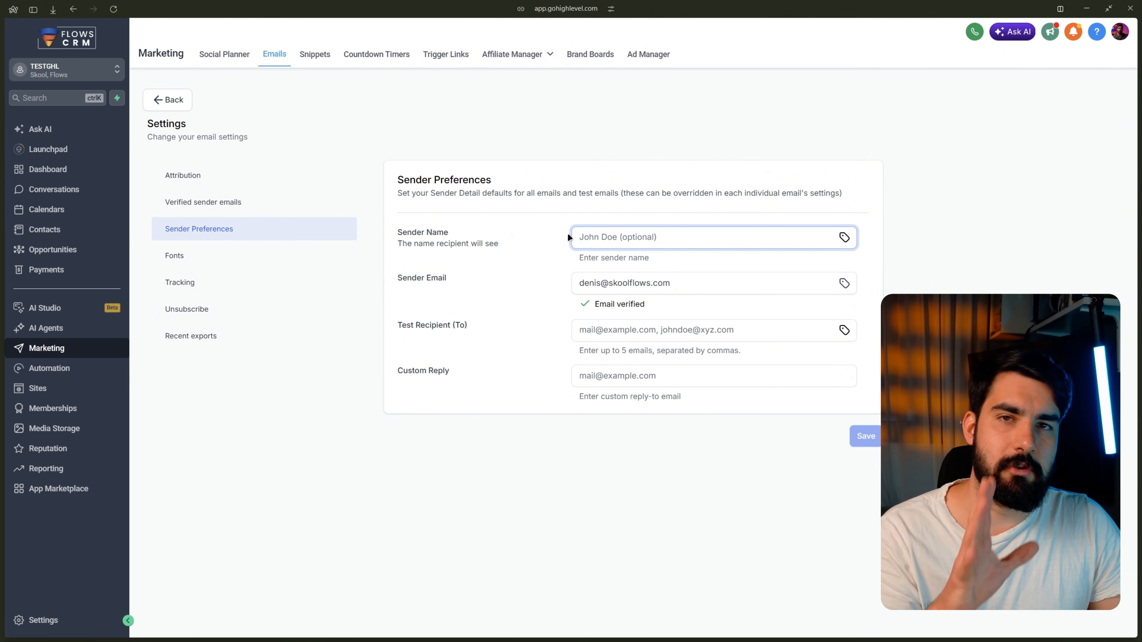
{"action": "type", "text": "D"}
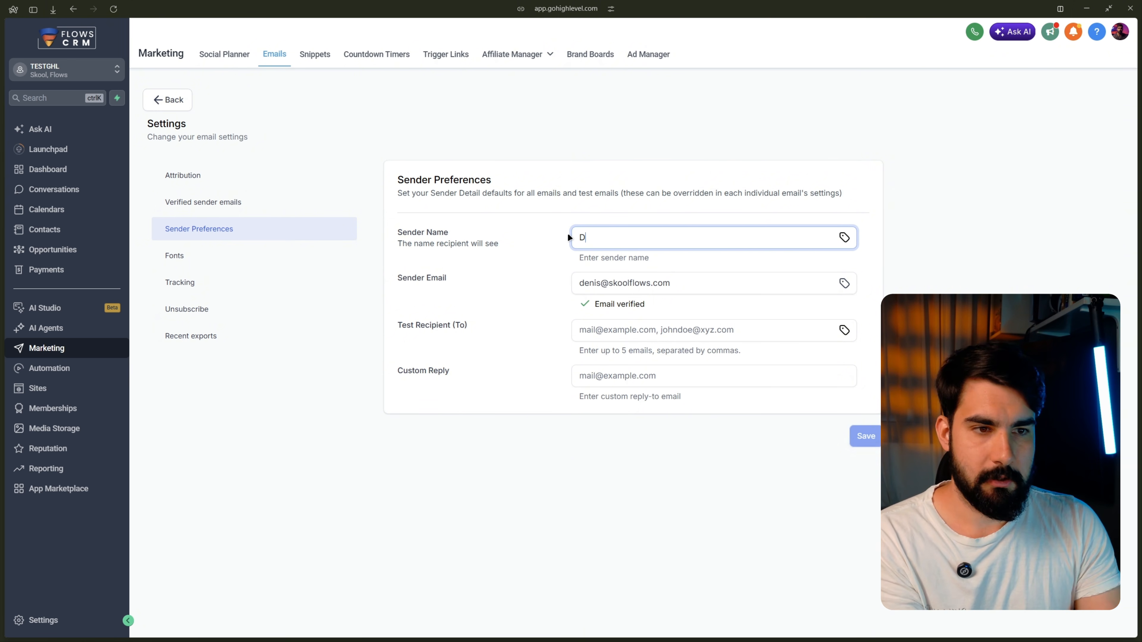
{"action": "type", "text": "enis"}
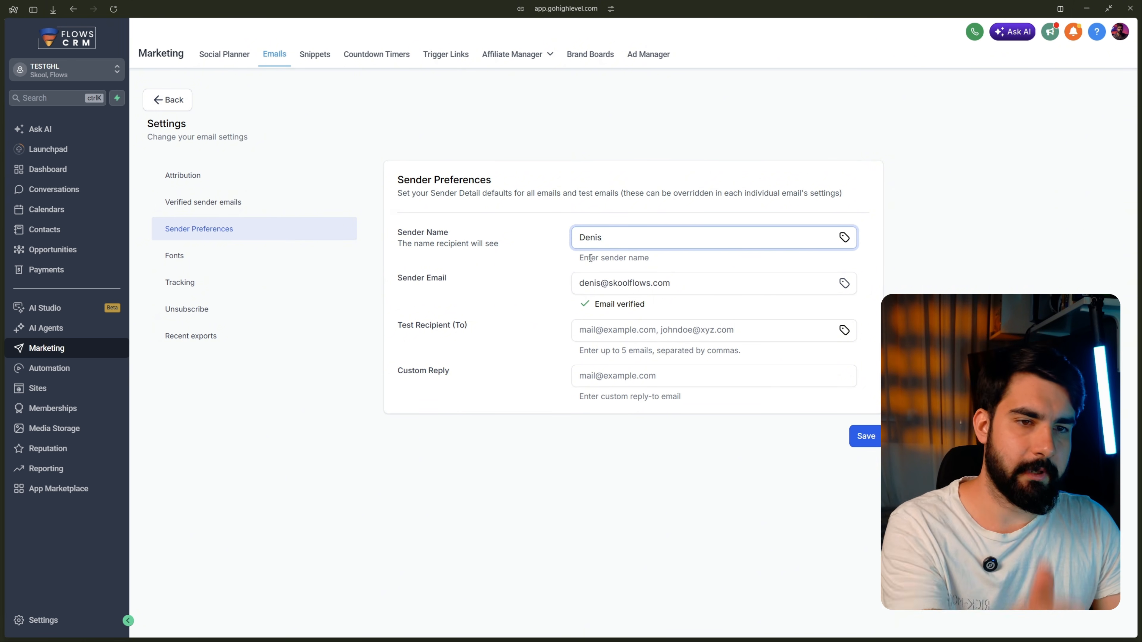
{"action": "key", "text": "Tab"}
{"action": "key", "text": "ctrl+c"}
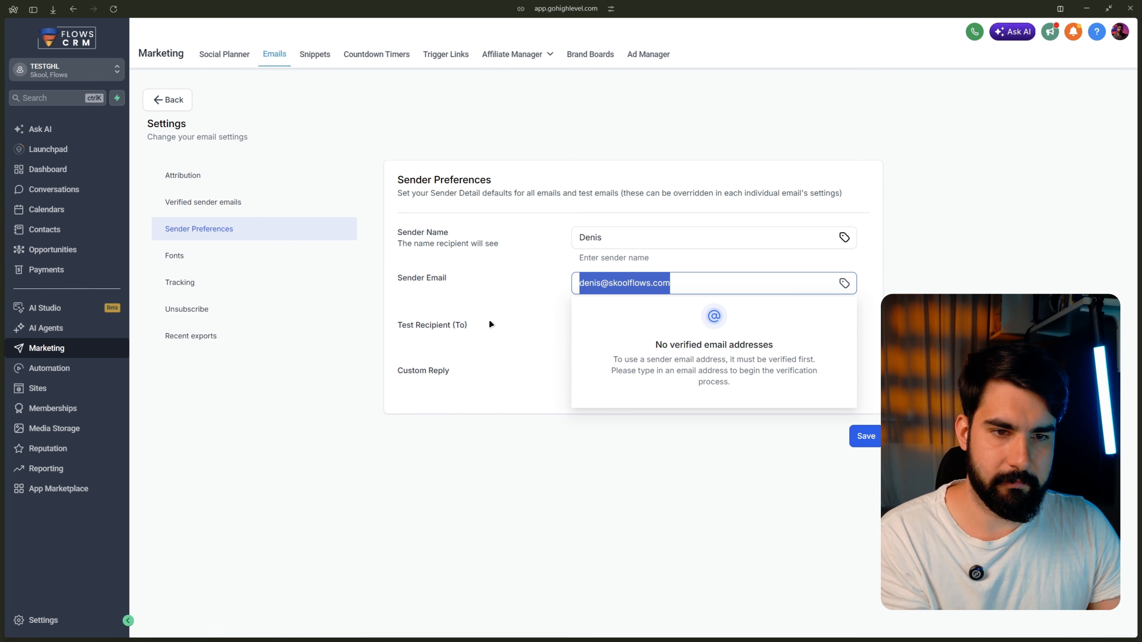
{"action": "left_click", "coordinate": [622, 331]}
{"action": "key", "text": "ctrl+v"}
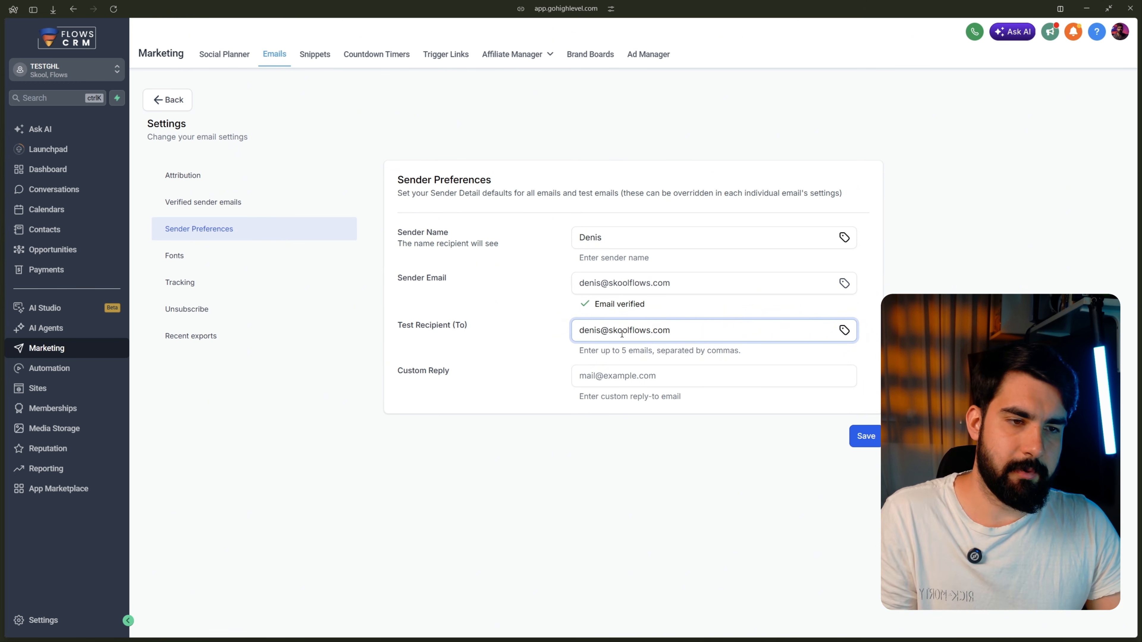
{"action": "left_click", "coordinate": [620, 376]}
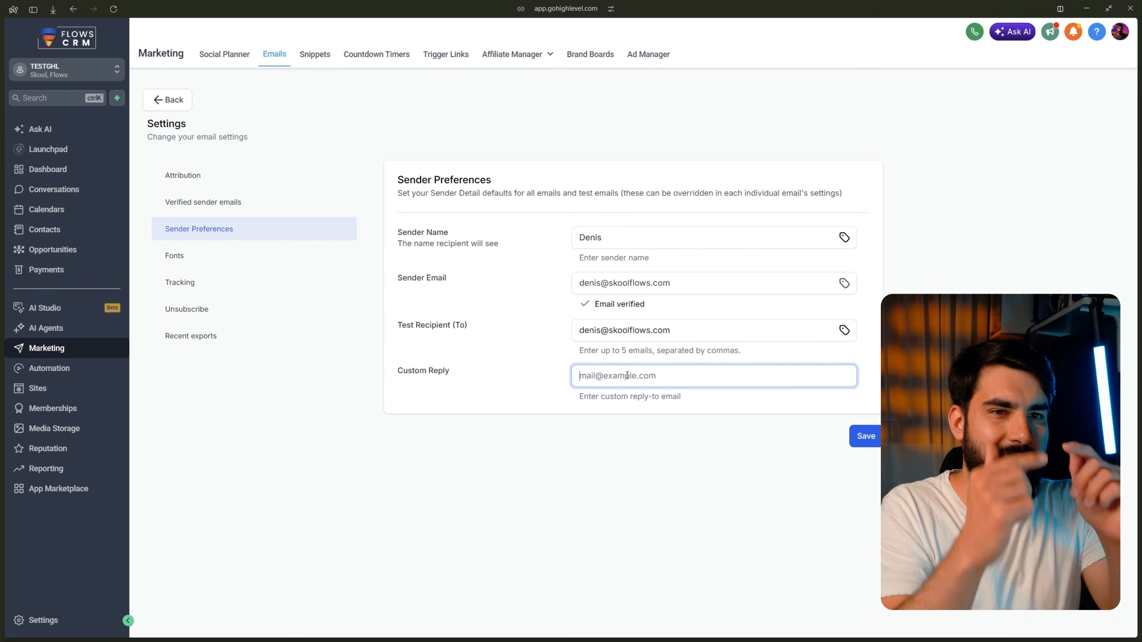
{"action": "left_click", "coordinate": [865, 437]}
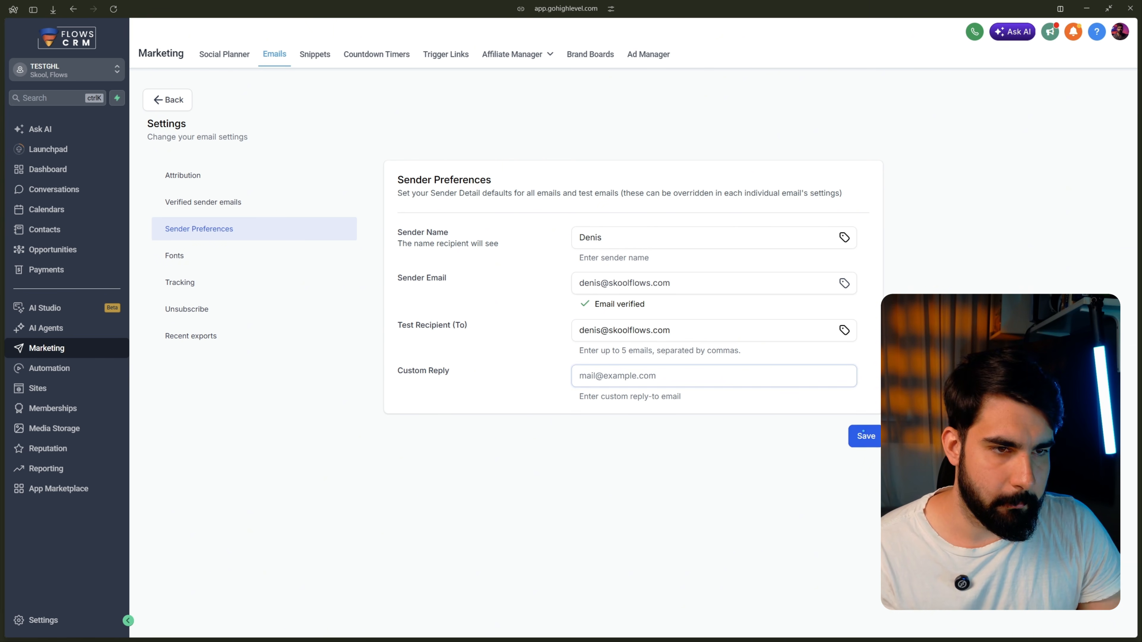
{"action": "left_click", "coordinate": [594, 242]}
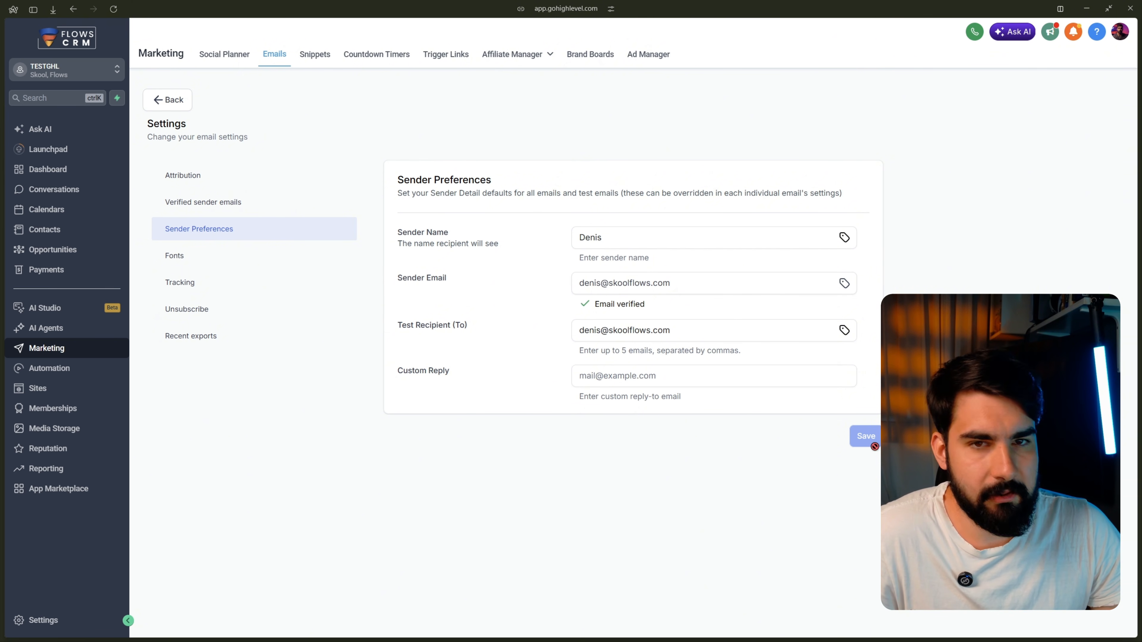
{"action": "left_click", "coordinate": [177, 107]}
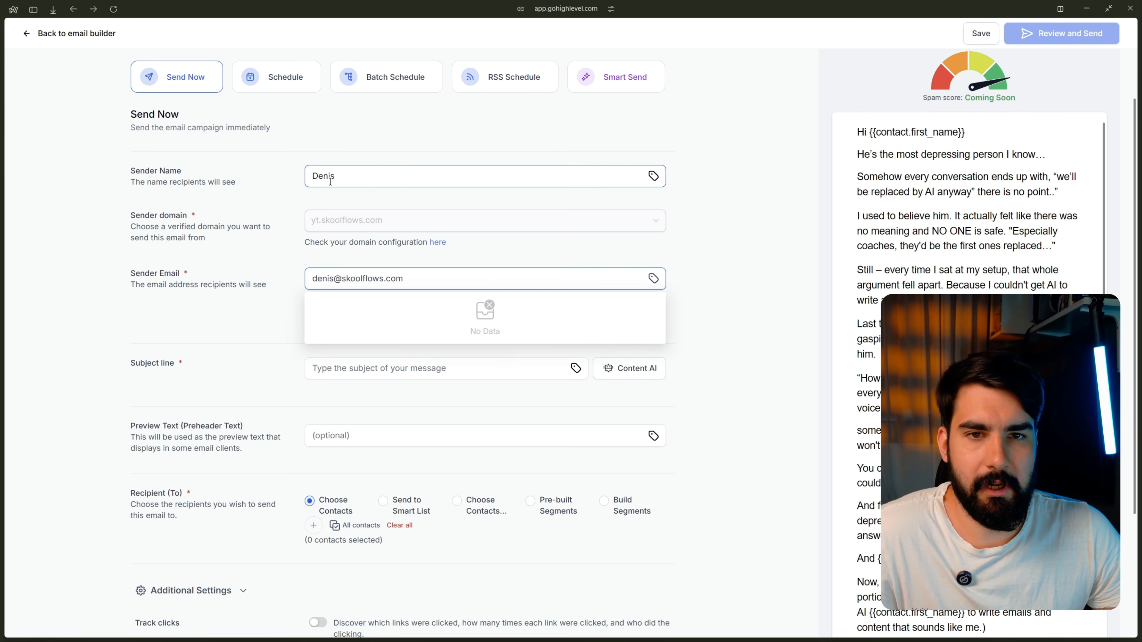
Step: Check the sender name and email fields, and open then close the test email options
{"action": "left_click_drag", "start_coordinate": [353, 182], "coordinate": [280, 179]}
{"action": "left_click", "coordinate": [257, 221]}
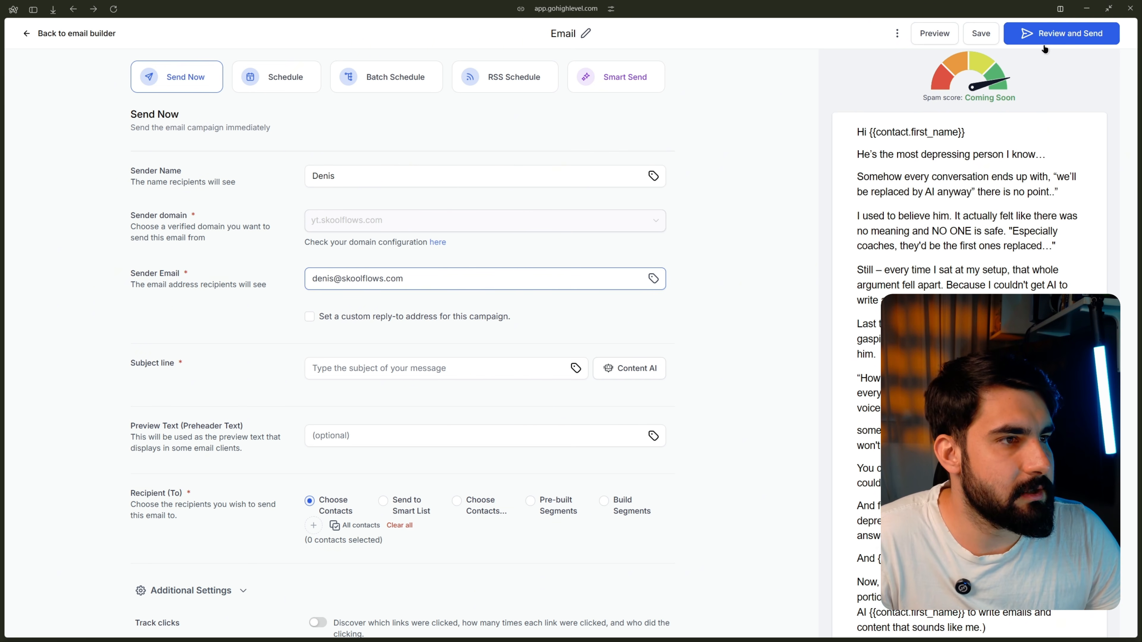
{"action": "scroll", "coordinate": [1047, 91], "scroll_direction": "down", "scroll_amount": 5}
{"action": "scroll", "coordinate": [949, 132], "scroll_direction": "up", "scroll_amount": 5}
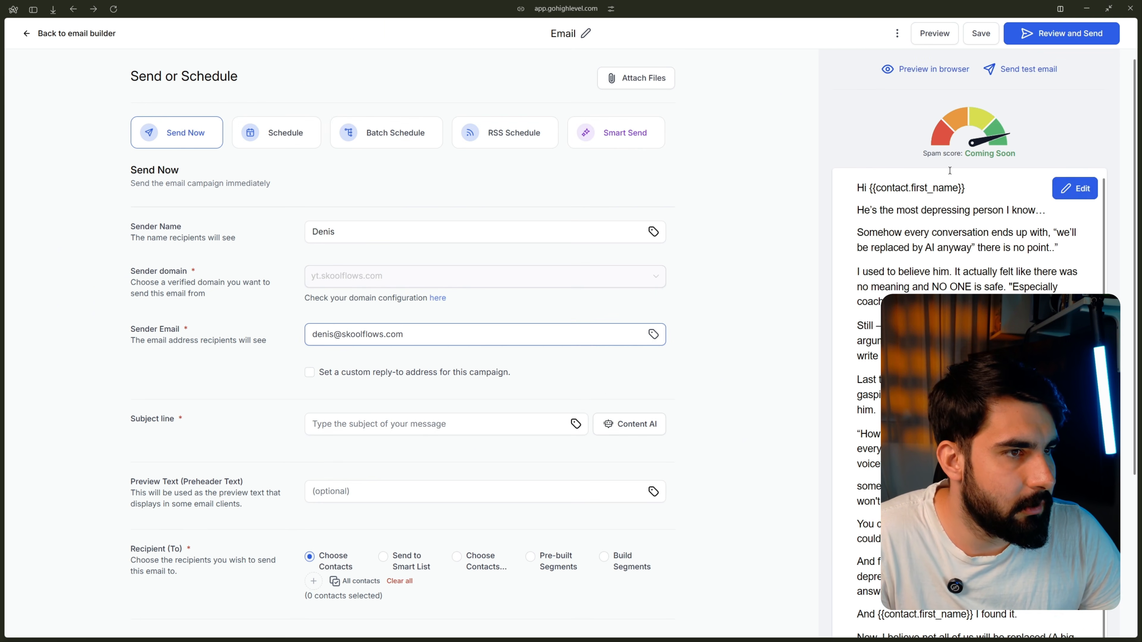
{"action": "left_click", "coordinate": [1027, 72]}
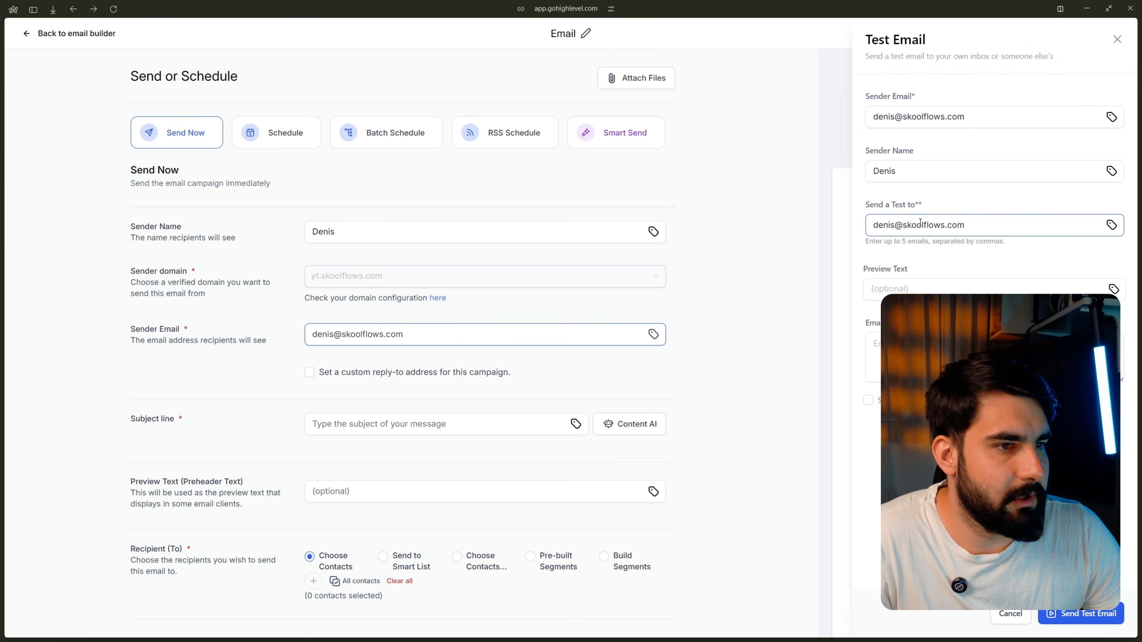
{"action": "left_click", "coordinate": [1117, 39]}
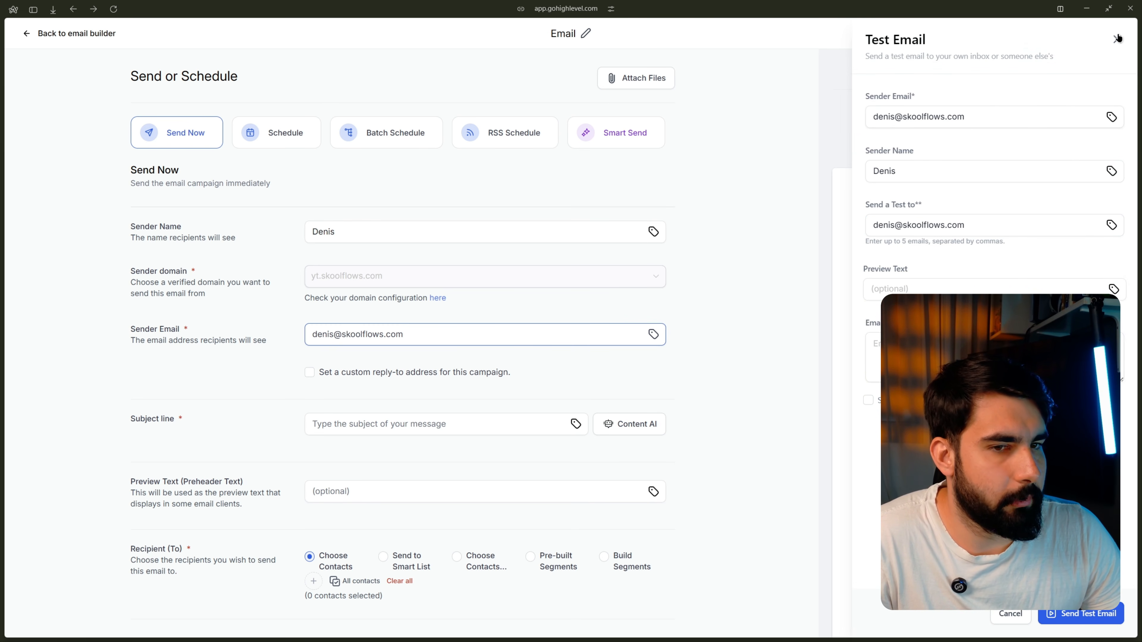
Step: Turn on click tracking and UTM tracking under Additional Settings, then review the sender name
{"action": "scroll", "coordinate": [416, 255], "scroll_direction": "down", "scroll_amount": 4}
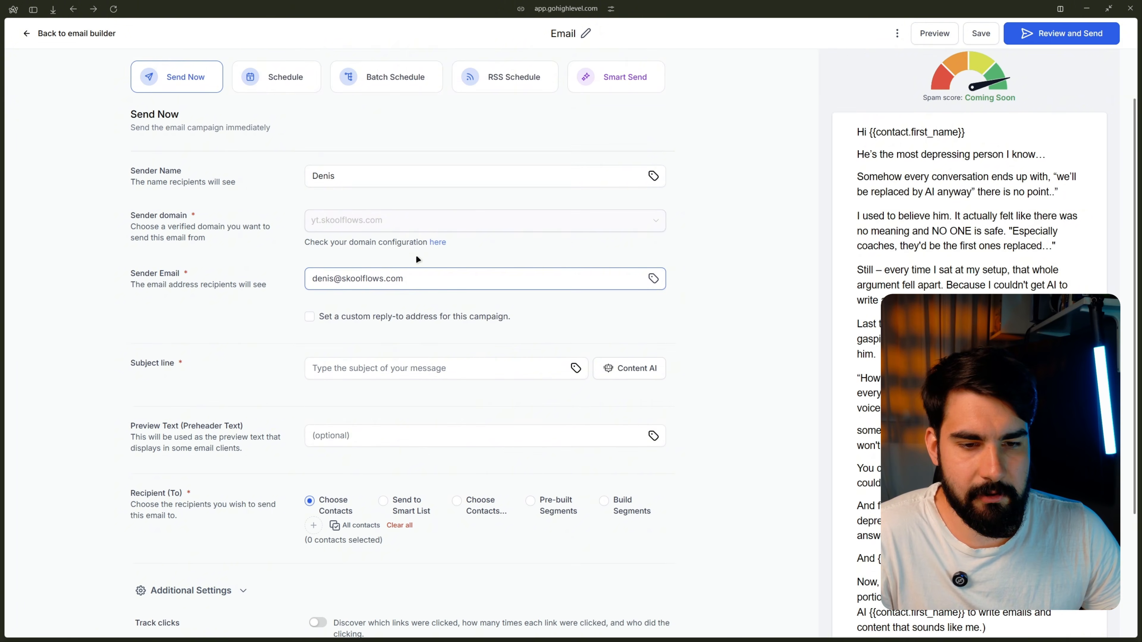
{"action": "left_click", "coordinate": [323, 516]}
{"action": "left_click", "coordinate": [313, 549]}
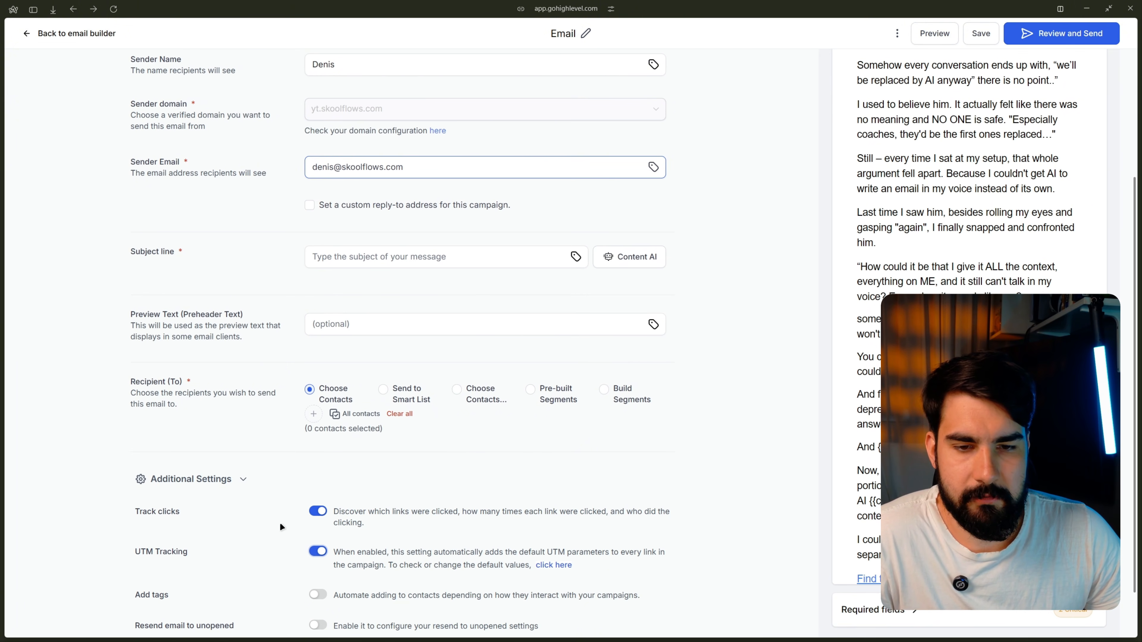
{"action": "scroll", "coordinate": [279, 522], "scroll_direction": "down", "scroll_amount": 1}
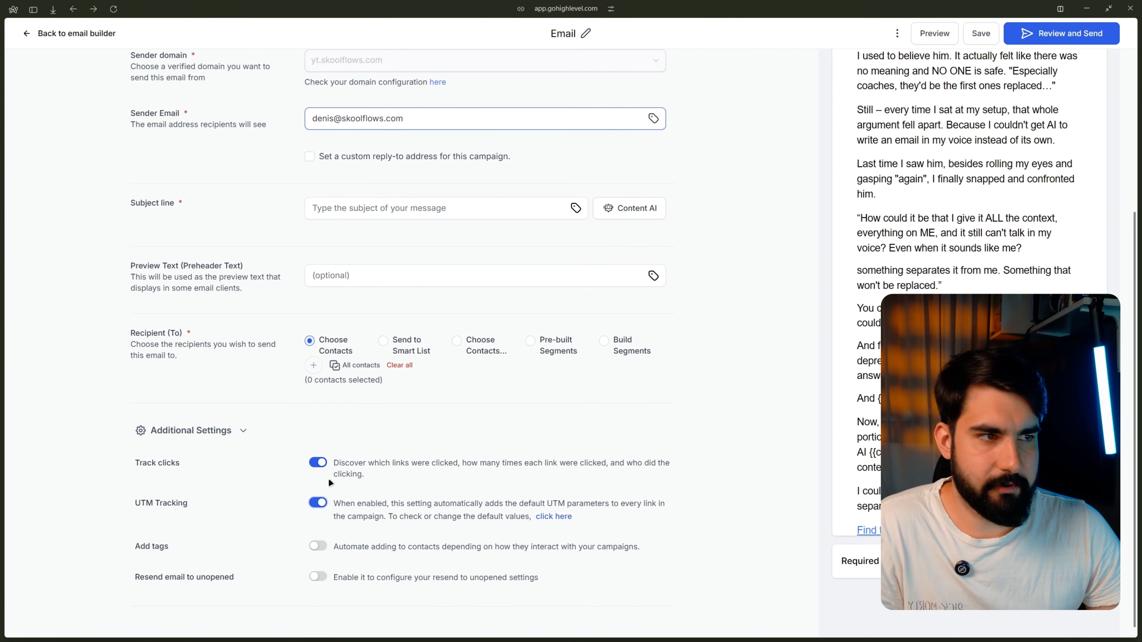
{"action": "scroll", "coordinate": [329, 478], "scroll_direction": "up", "scroll_amount": 5}
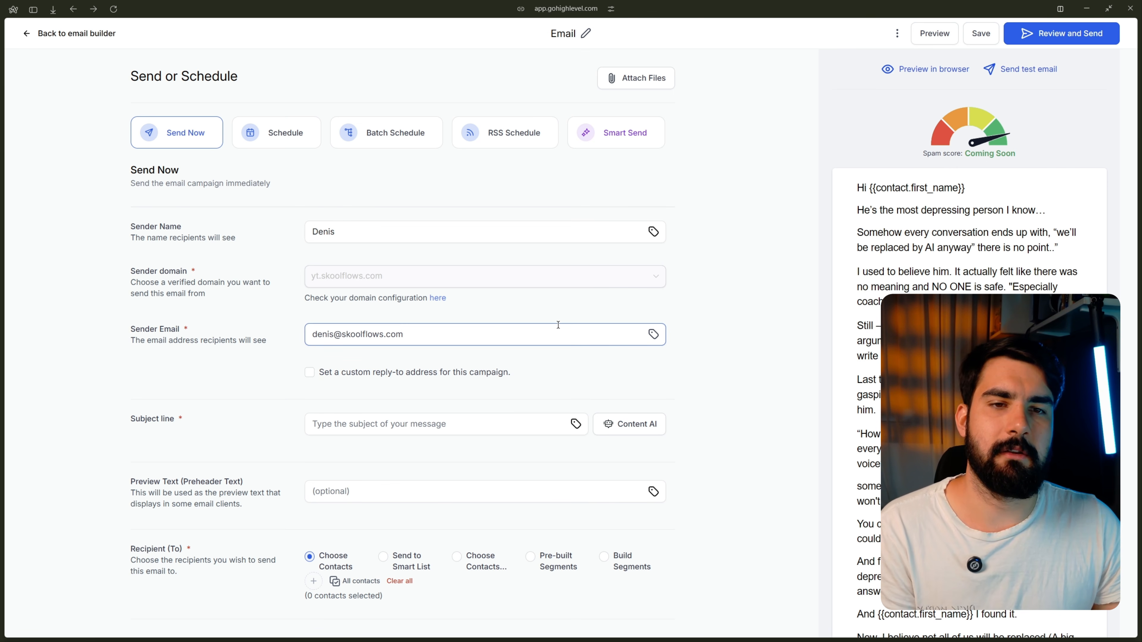
{"action": "scroll", "coordinate": [484, 347], "scroll_direction": "down", "scroll_amount": 1}
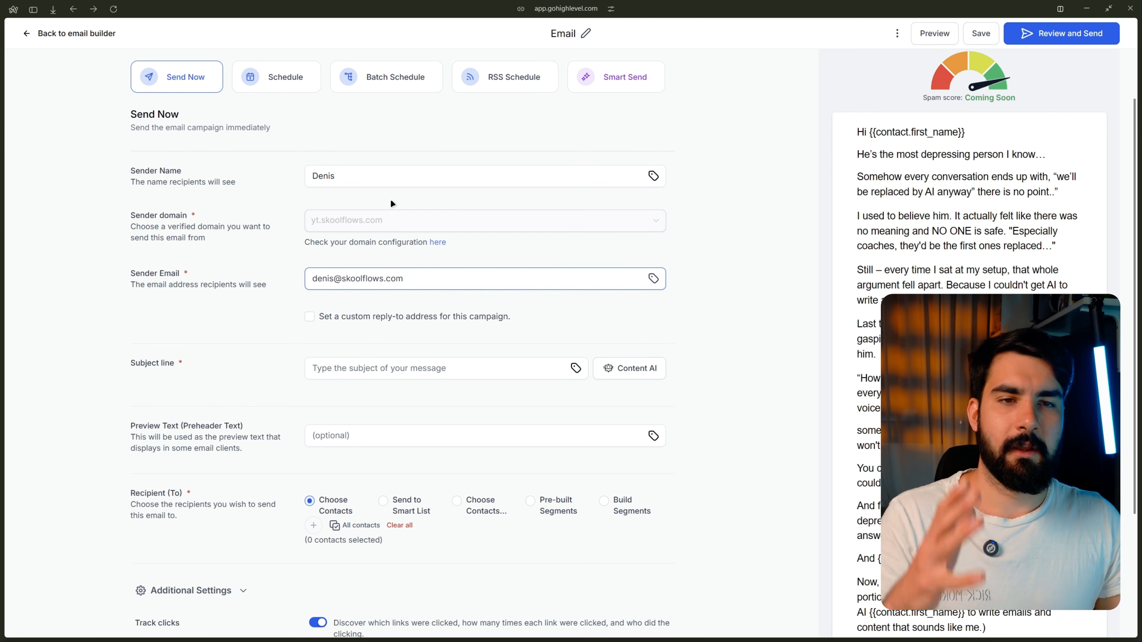
{"action": "left_click", "coordinate": [369, 179]}
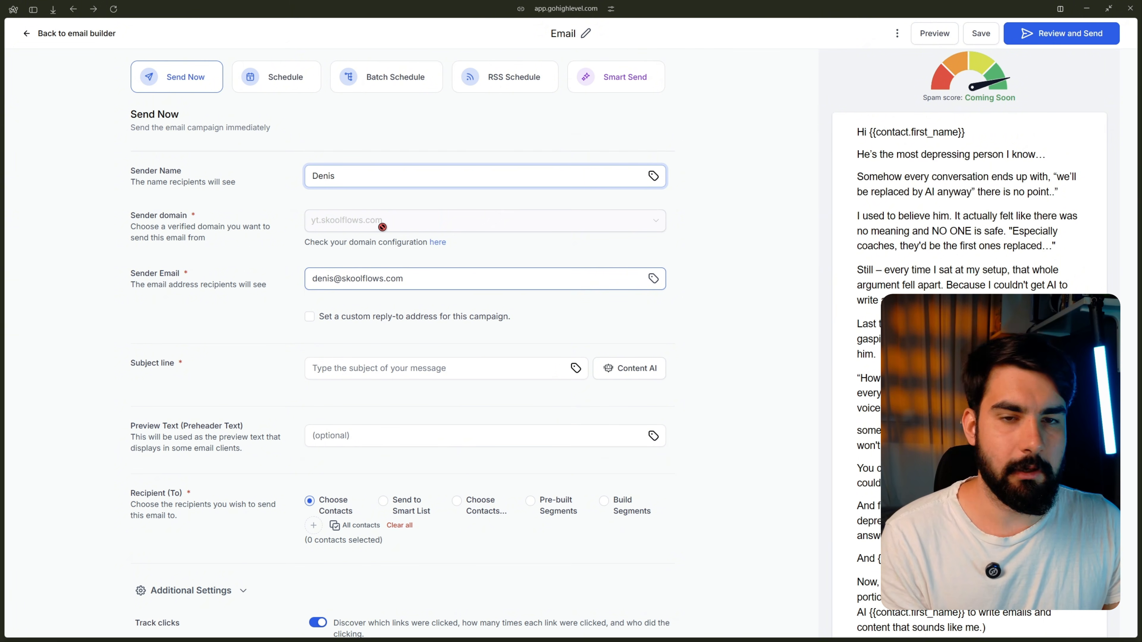
{"action": "scroll", "coordinate": [351, 264], "scroll_direction": "down", "scroll_amount": 3}
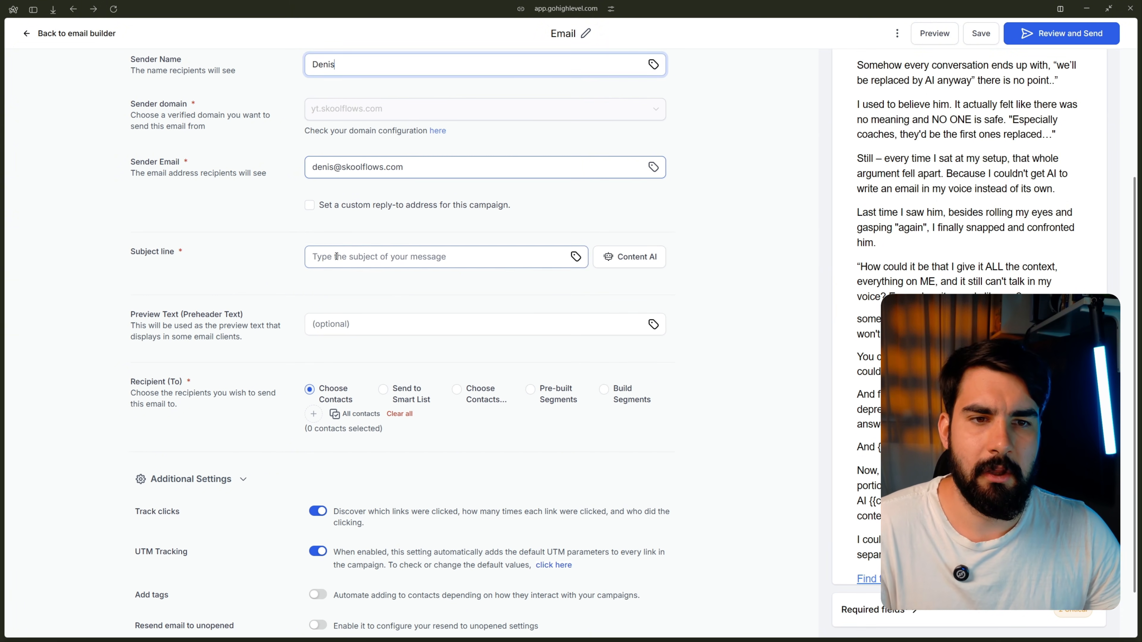
Step: Visit the subject line and preview text fields, leaving the subject line empty
{"action": "left_click", "coordinate": [333, 257]}
{"action": "left_click", "coordinate": [317, 329]}
{"action": "scroll", "coordinate": [319, 395], "scroll_direction": "down", "scroll_amount": 2}
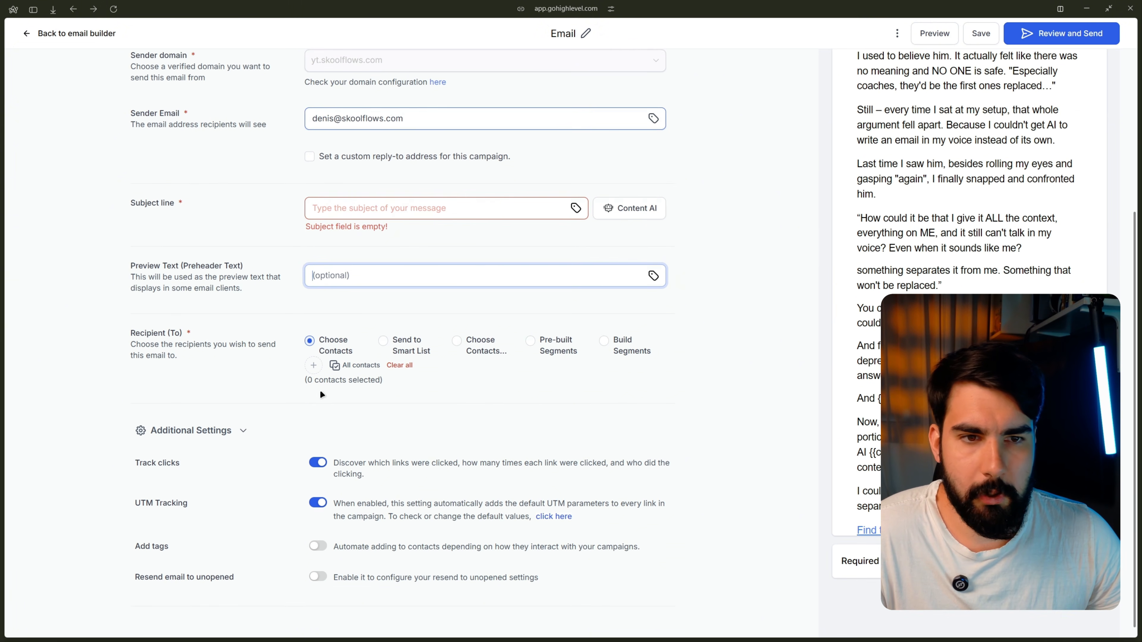
{"action": "scroll", "coordinate": [910, 183], "scroll_direction": "up", "scroll_amount": 6}
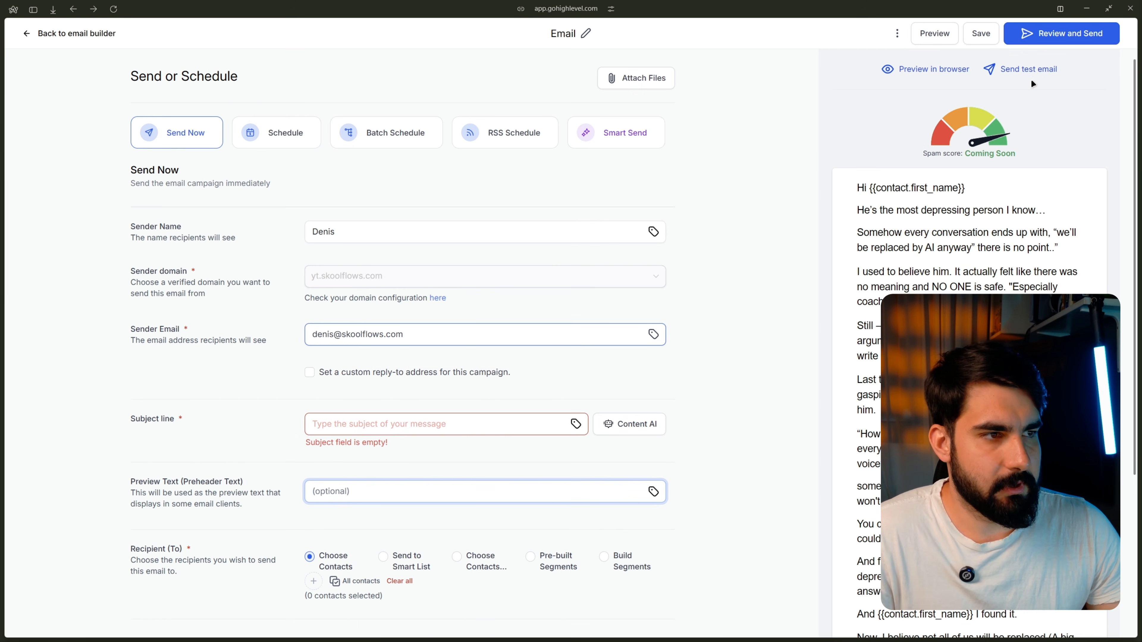
{"action": "scroll", "coordinate": [450, 252], "scroll_direction": "down", "scroll_amount": 1}
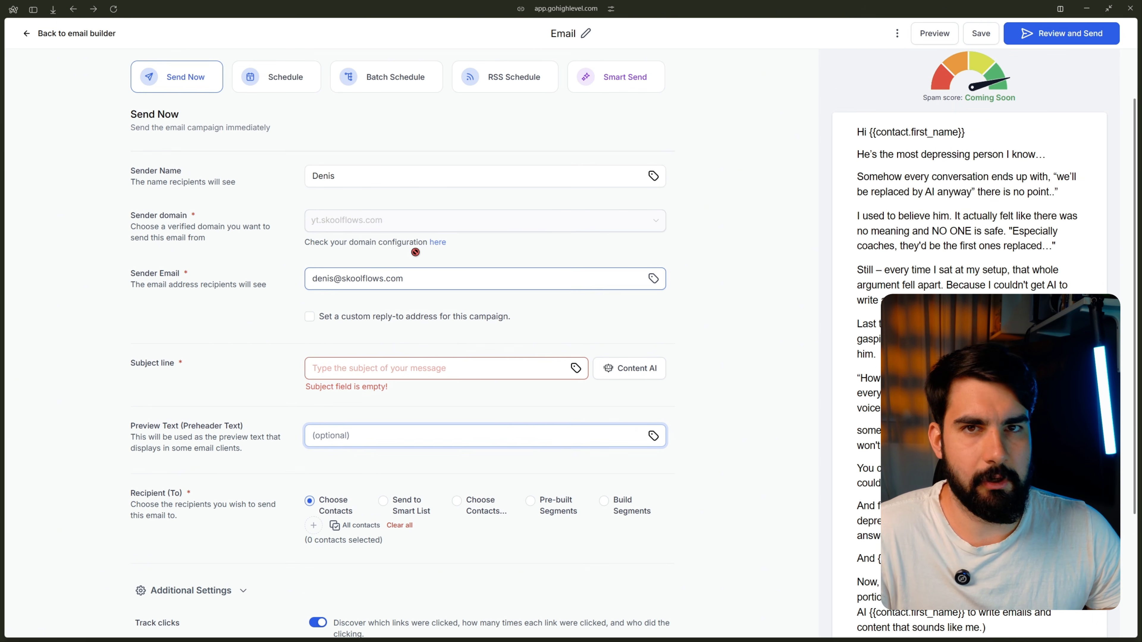
{"action": "scroll", "coordinate": [295, 298], "scroll_direction": "up", "scroll_amount": 1}
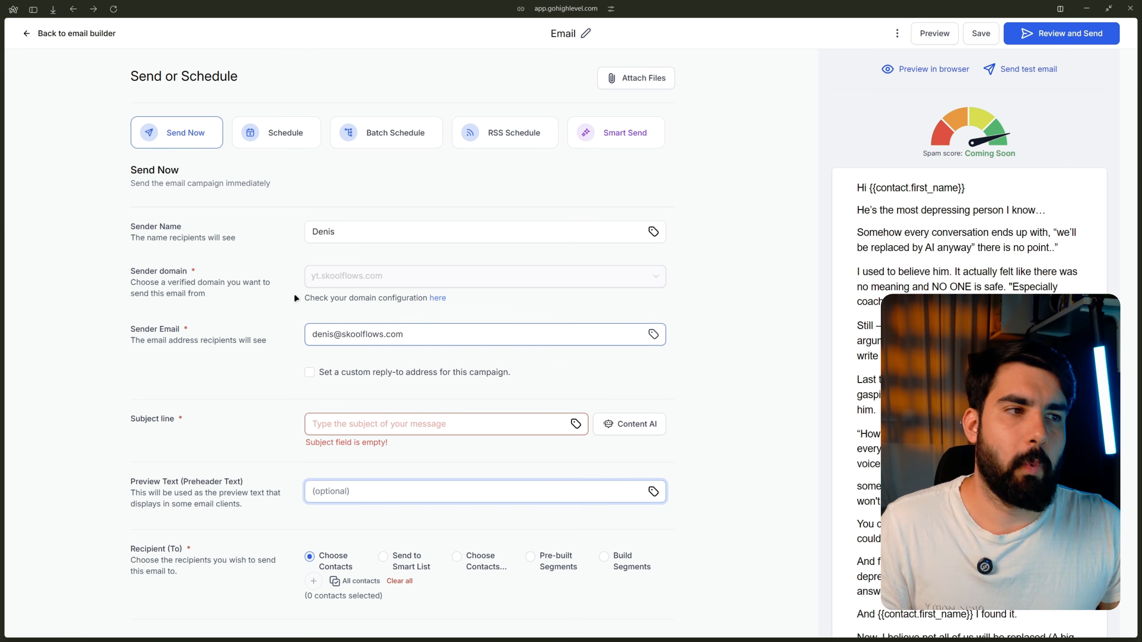
Step: Add an image block below the signature holding the SET ONCE thumbnail from the media library
{"action": "left_click", "coordinate": [27, 35]}
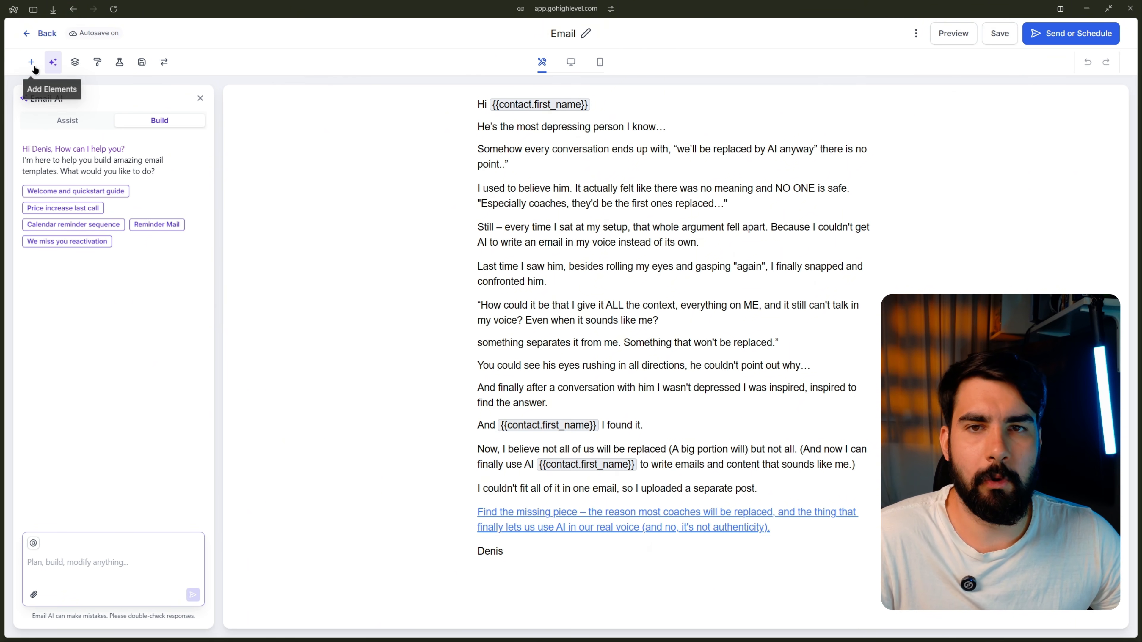
{"action": "left_click", "coordinate": [31, 62]}
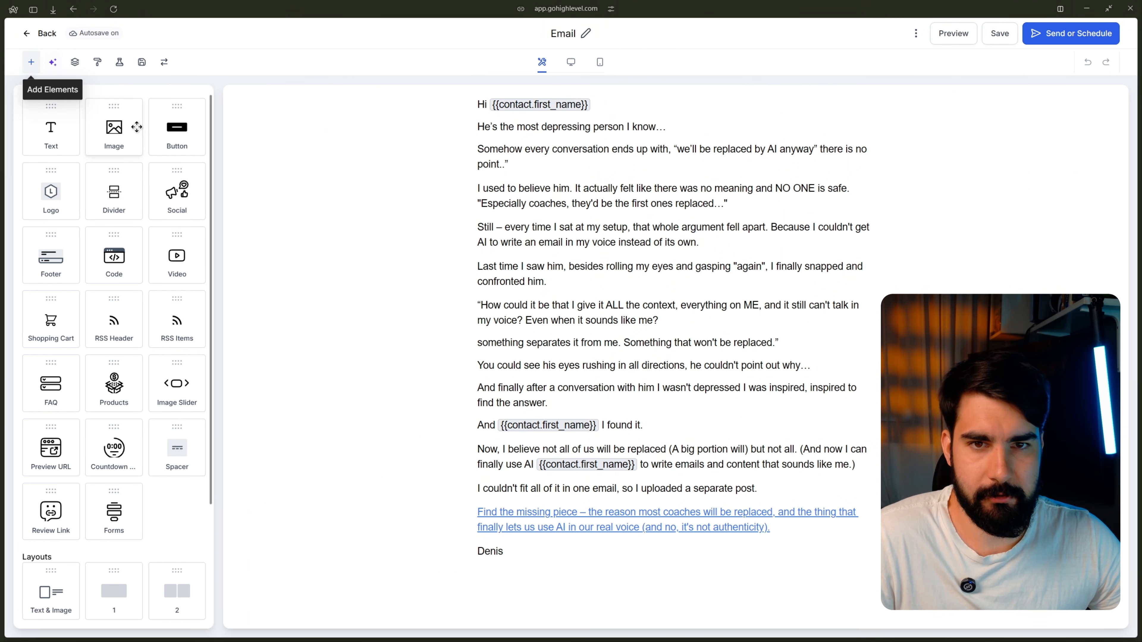
{"action": "left_click_drag", "start_coordinate": [140, 145], "coordinate": [589, 564]}
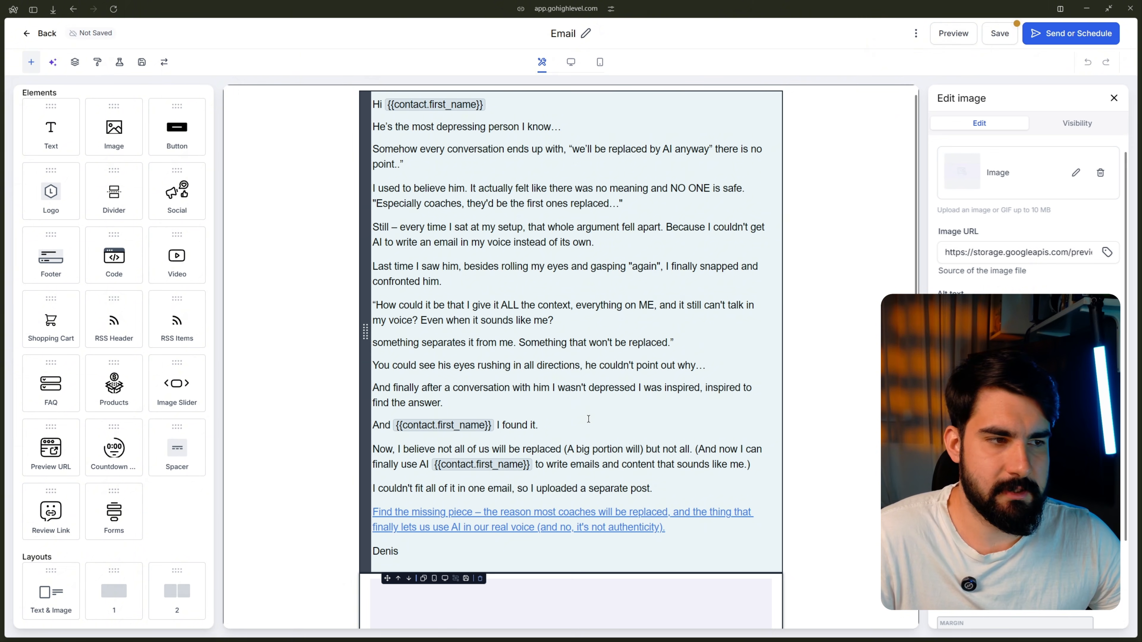
{"action": "left_click", "coordinate": [1074, 171]}
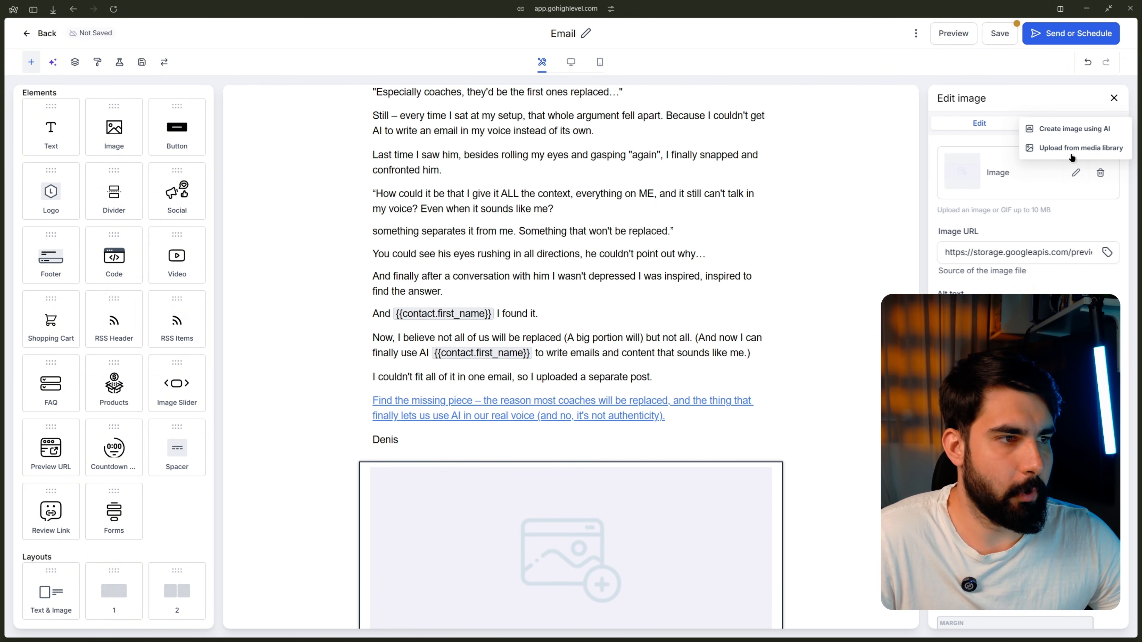
{"action": "left_click", "coordinate": [1072, 148]}
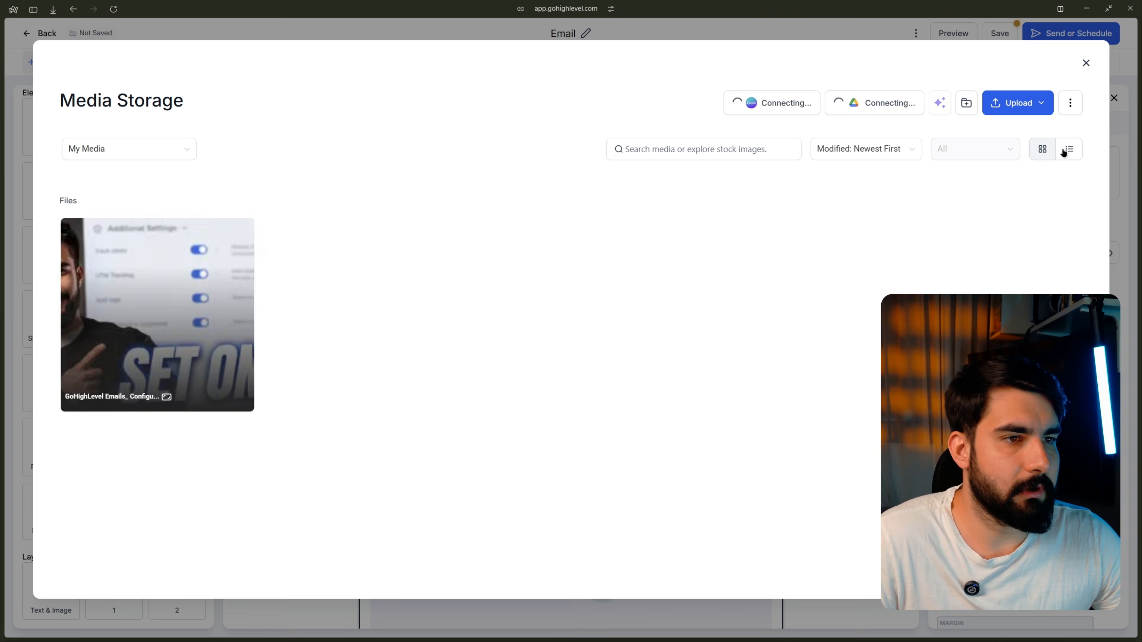
{"action": "left_click", "coordinate": [157, 344]}
Step: Shrink the thumbnail to 352.51×198.29 and align it left
{"action": "scroll", "coordinate": [514, 324], "scroll_direction": "down", "scroll_amount": 2}
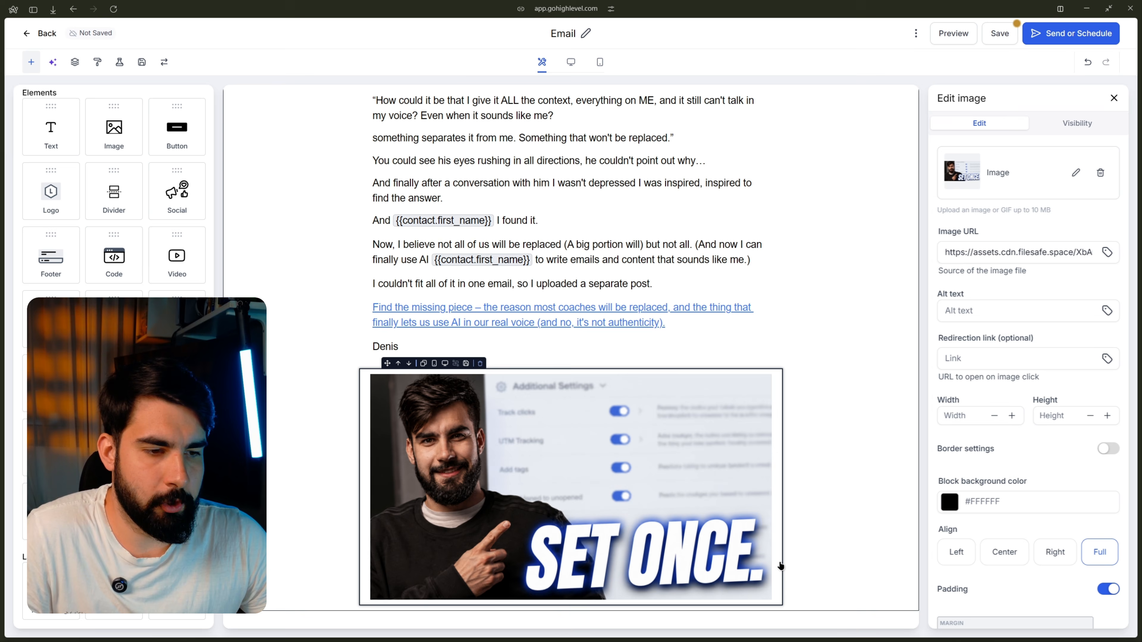
{"action": "left_click_drag", "start_coordinate": [772, 600], "coordinate": [668, 599]}
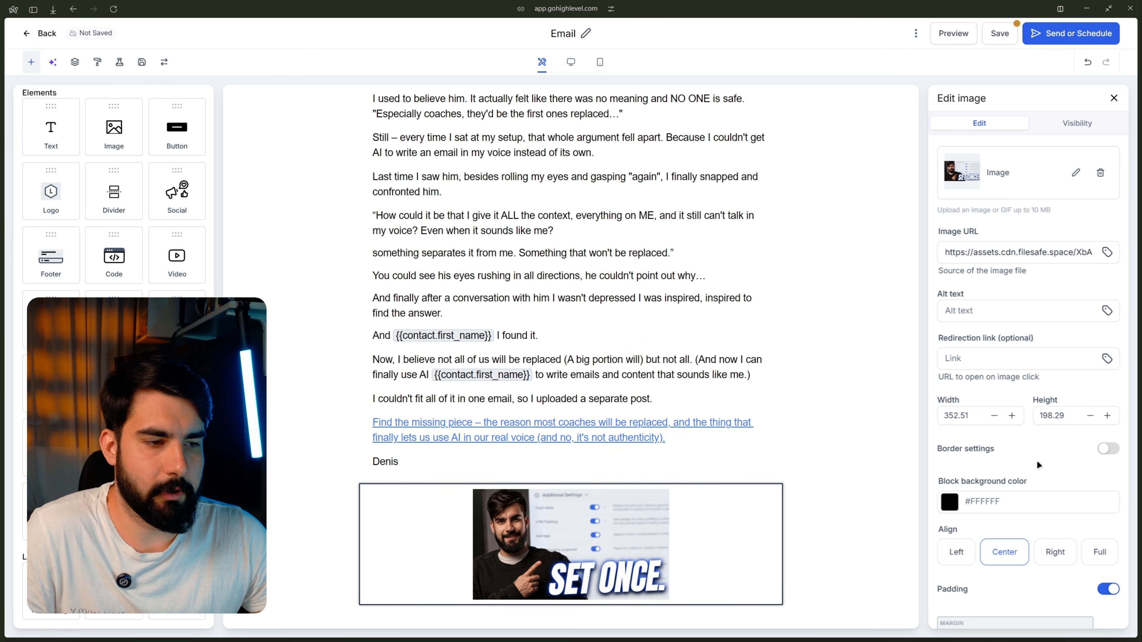
{"action": "left_click", "coordinate": [956, 560]}
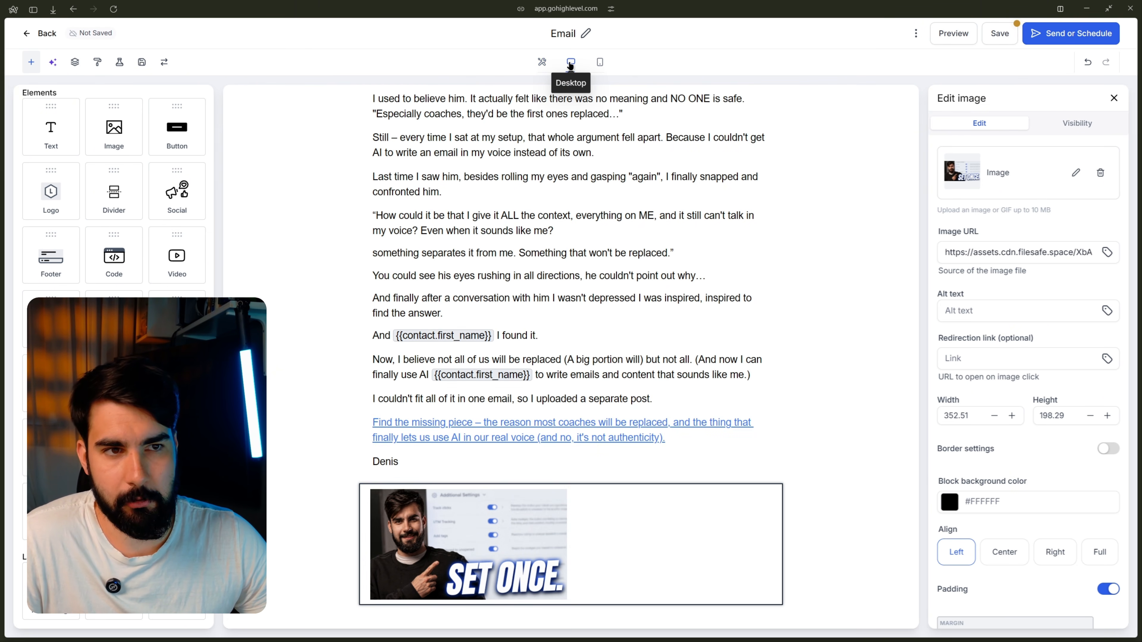
Step: Preview the email at desktop, tablet and mobile widths, scrolling to the thumbnail each time
{"action": "left_click", "coordinate": [953, 34]}
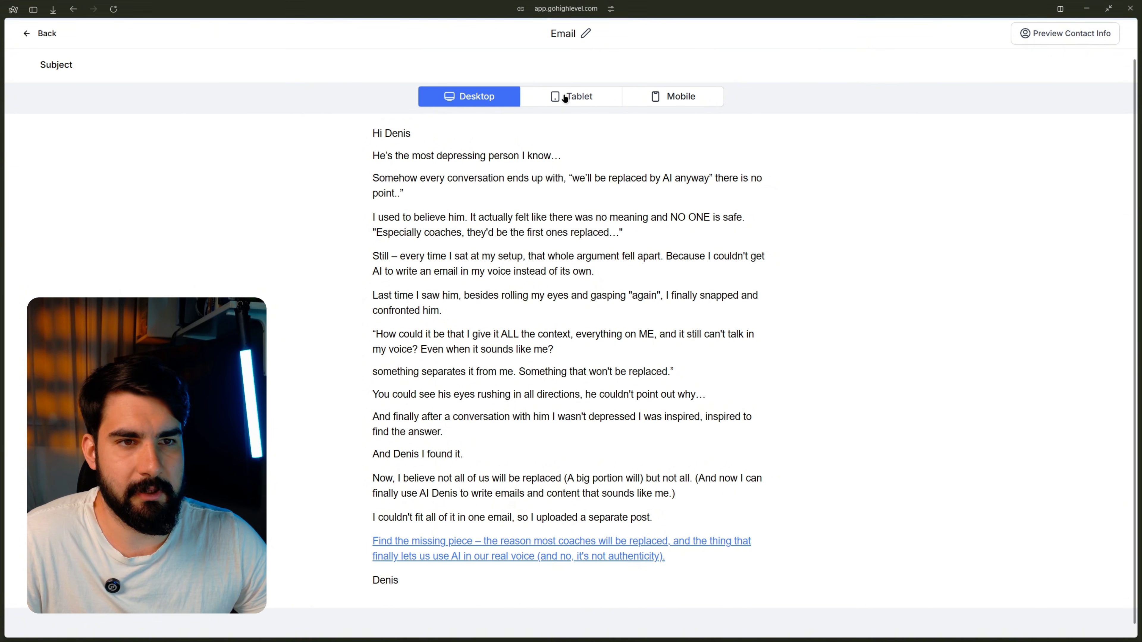
{"action": "scroll", "coordinate": [440, 359], "scroll_direction": "down", "scroll_amount": 2}
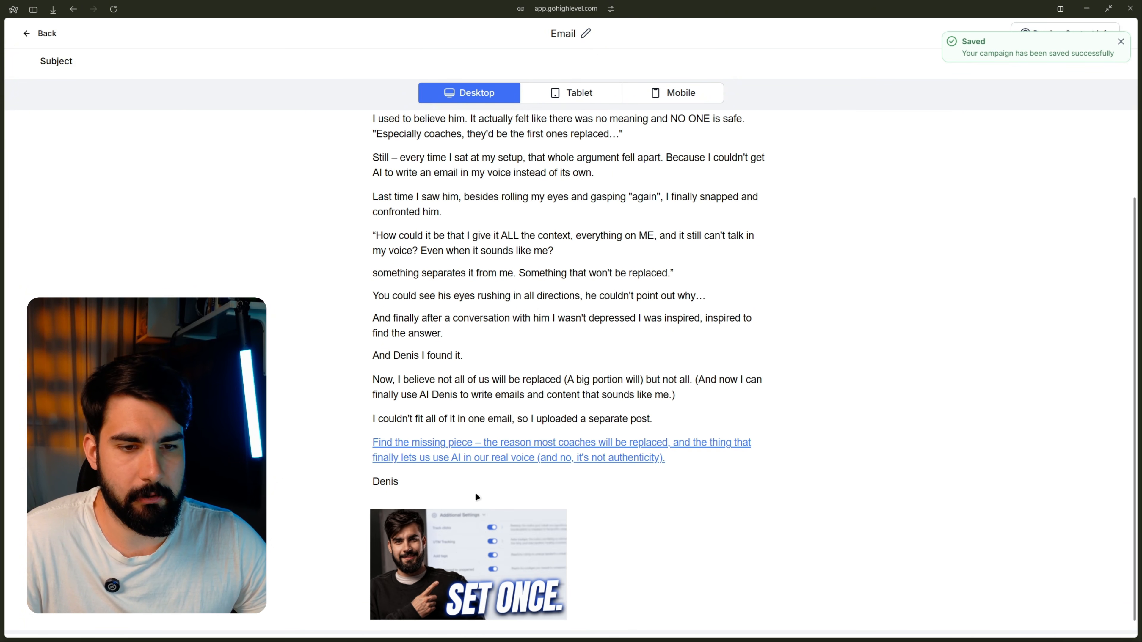
{"action": "left_click", "coordinate": [690, 88]}
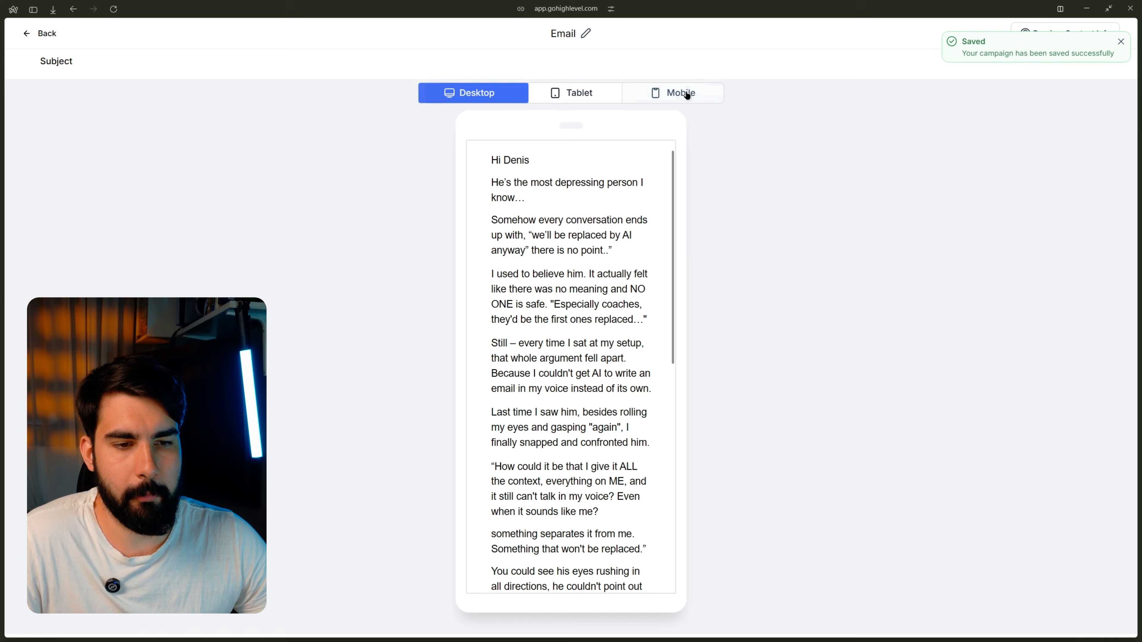
{"action": "scroll", "coordinate": [615, 211], "scroll_direction": "down", "scroll_amount": 10}
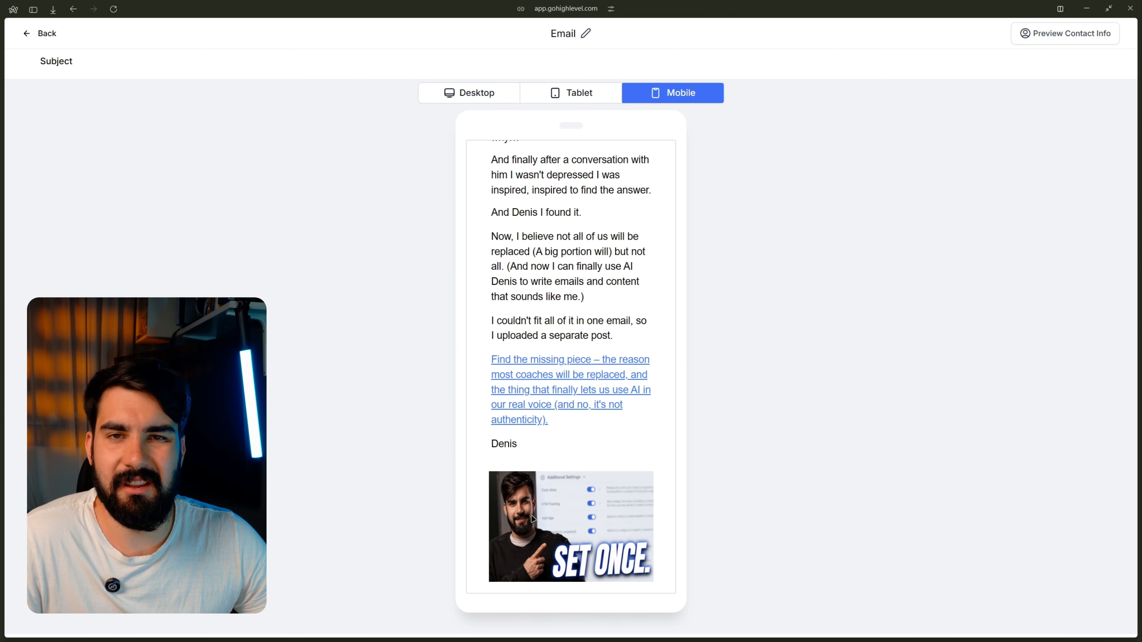
{"action": "left_click", "coordinate": [581, 94]}
{"action": "scroll", "coordinate": [559, 246], "scroll_direction": "down", "scroll_amount": 7}
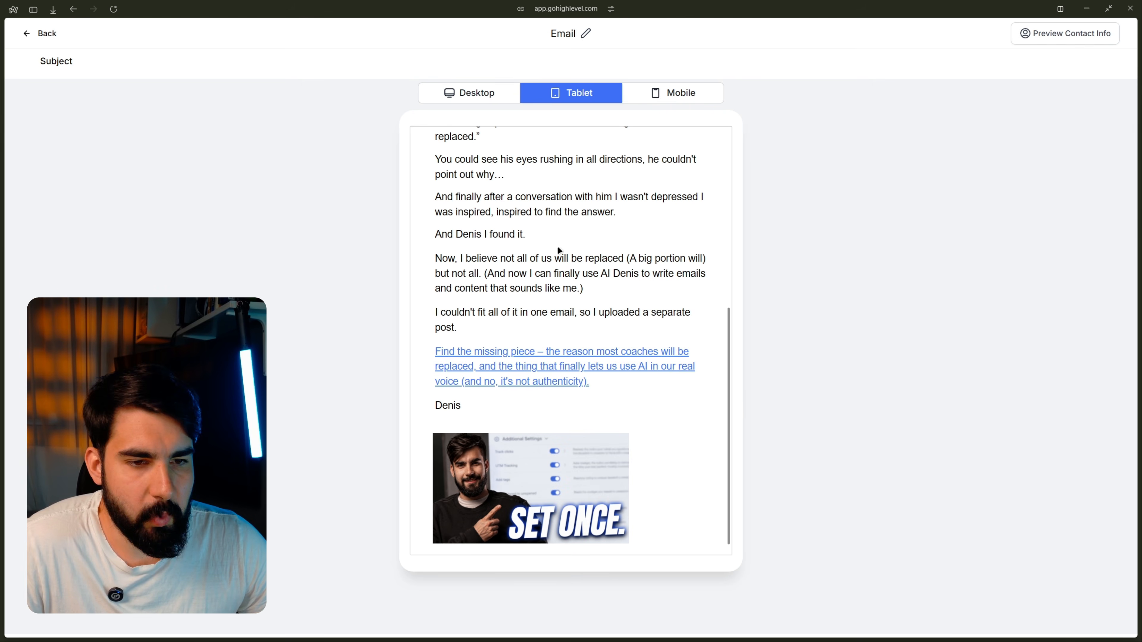
{"action": "left_click", "coordinate": [487, 94]}
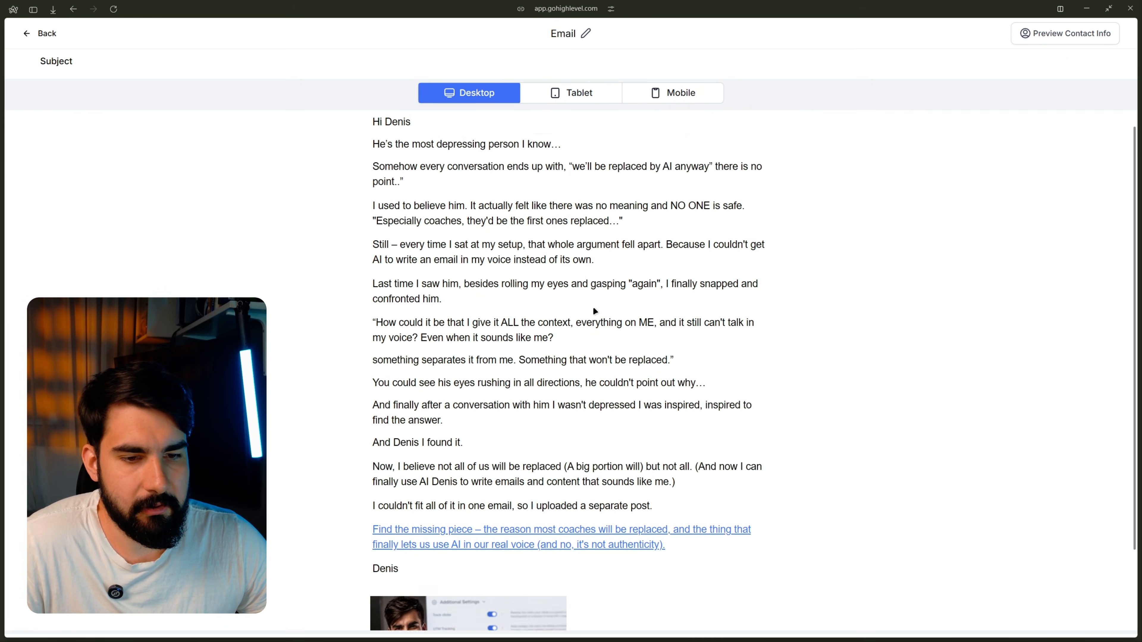
{"action": "scroll", "coordinate": [594, 312], "scroll_direction": "down", "scroll_amount": 3}
{"action": "left_click", "coordinate": [665, 92]}
{"action": "scroll", "coordinate": [545, 359], "scroll_direction": "down", "scroll_amount": 4}
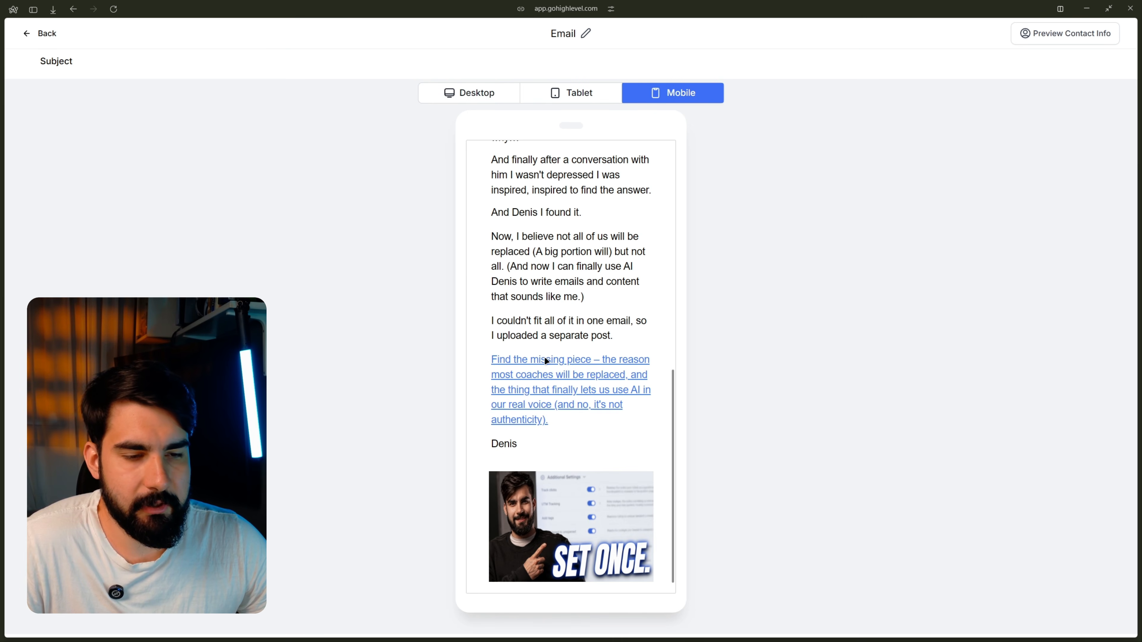
{"action": "left_click", "coordinate": [465, 94]}
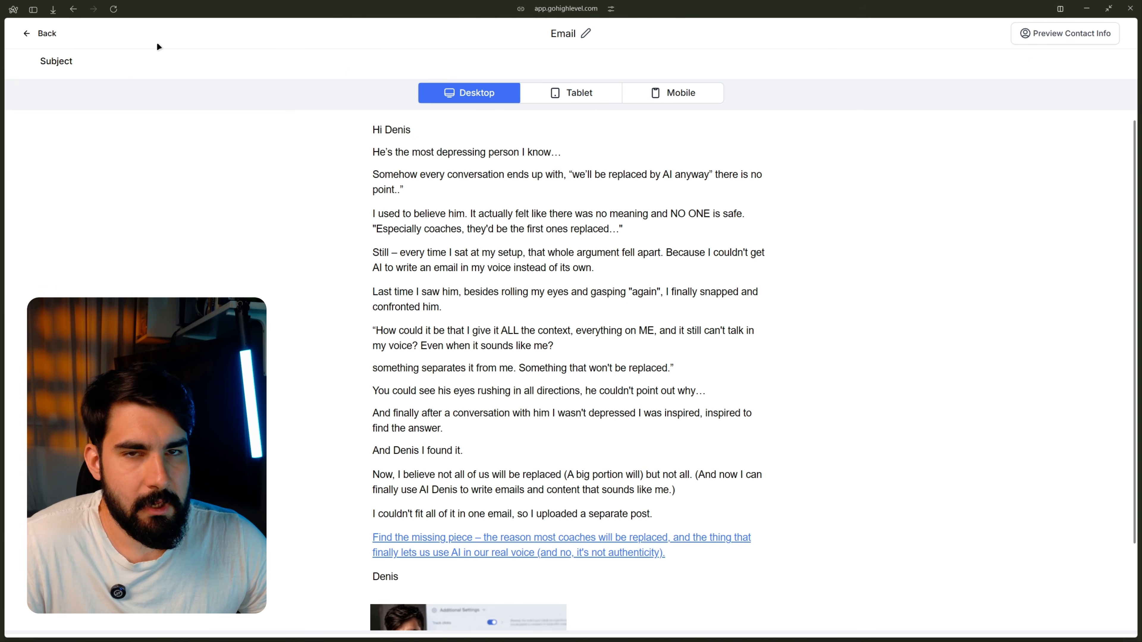
Step: Back in the editor, enlarge the thumbnail to 720×405, then delete it in the mobile layout
{"action": "left_click", "coordinate": [36, 34]}
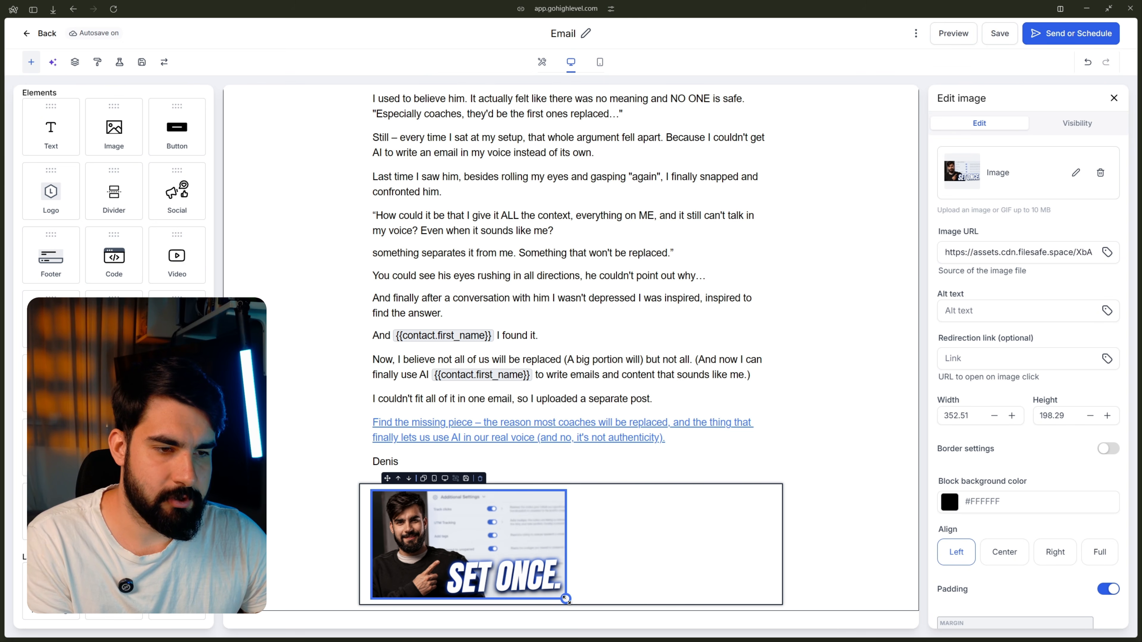
{"action": "left_click_drag", "start_coordinate": [566, 599], "coordinate": [773, 630]}
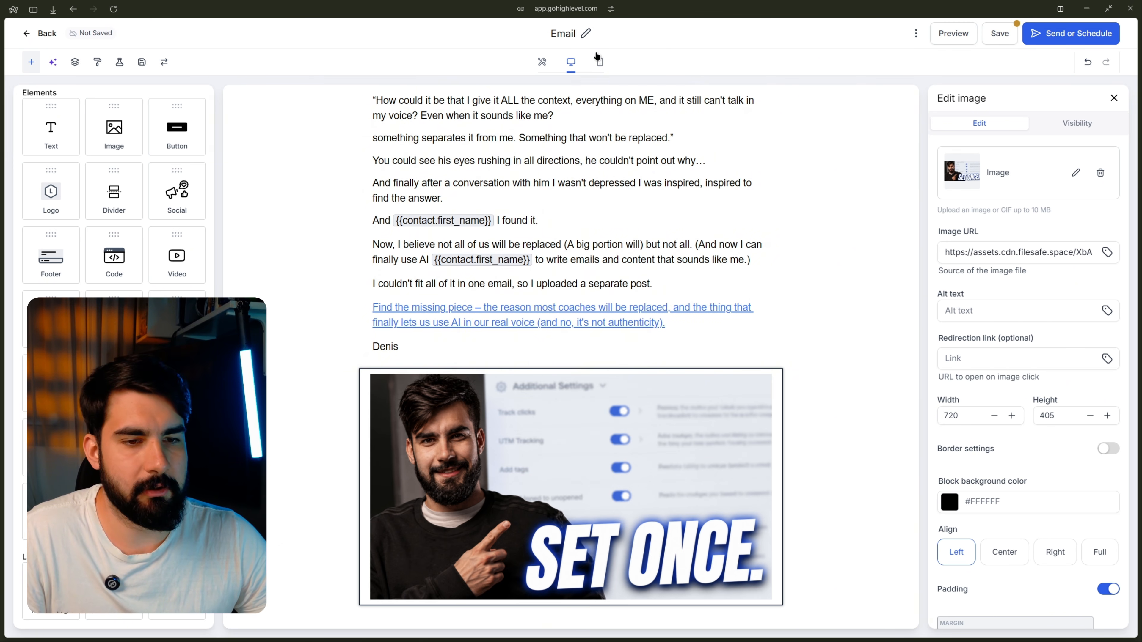
{"action": "left_click", "coordinate": [598, 61]}
{"action": "scroll", "coordinate": [631, 345], "scroll_direction": "up", "scroll_amount": 5}
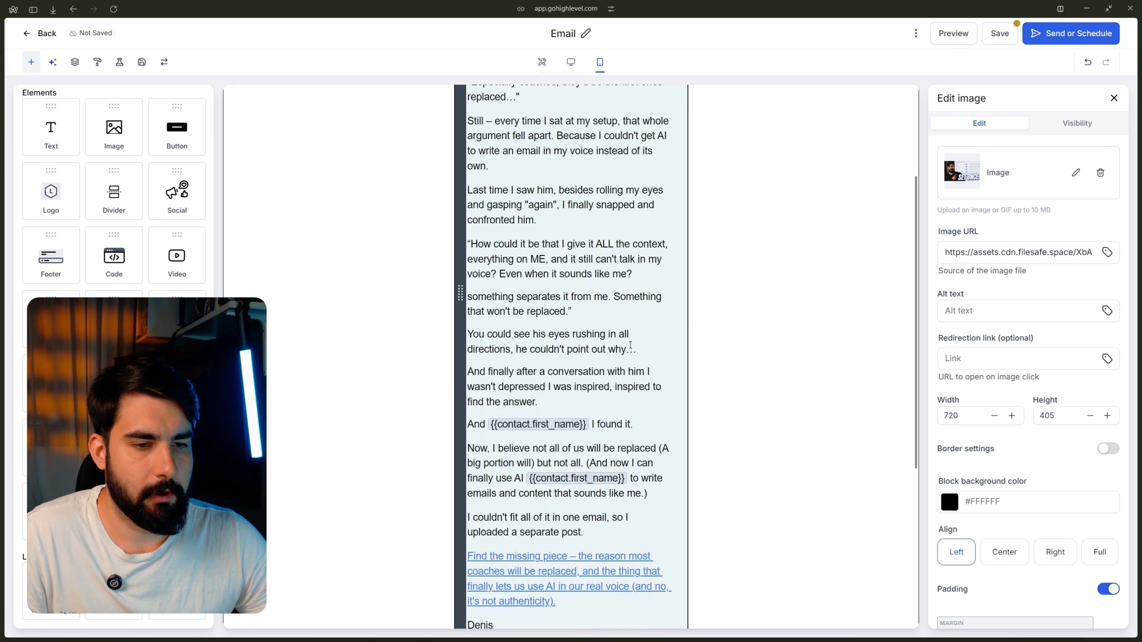
{"action": "scroll", "coordinate": [631, 345], "scroll_direction": "down", "scroll_amount": 6}
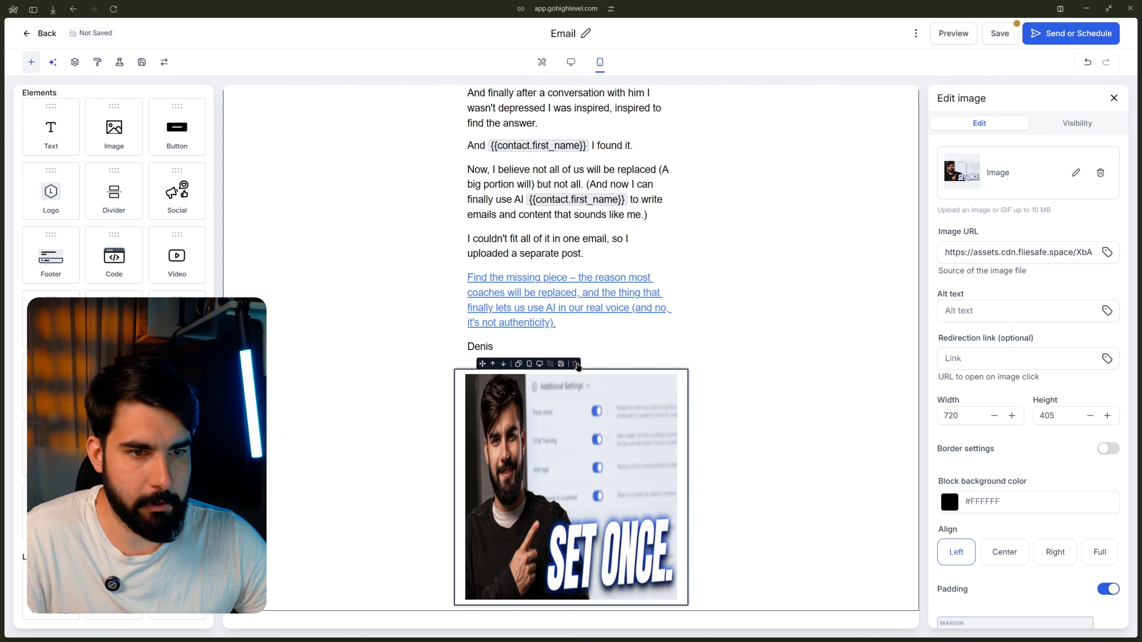
{"action": "left_click", "coordinate": [576, 364]}
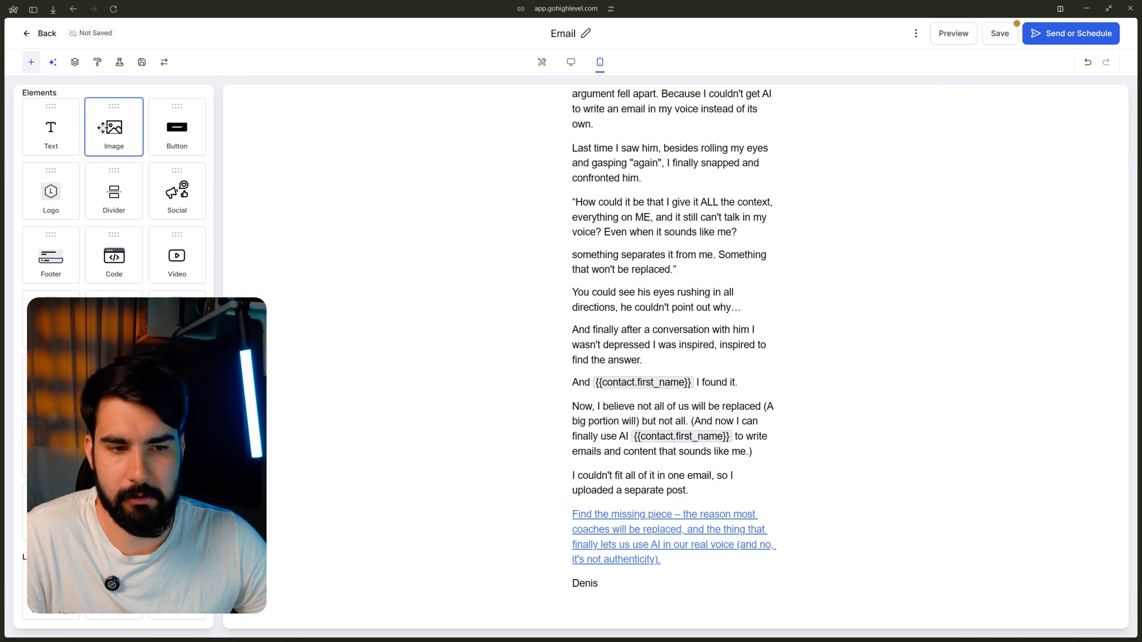
Step: Insert a new image block below the signature with the SET ONCE thumbnail at Align Full, in desktop view
{"action": "left_click_drag", "start_coordinate": [103, 128], "coordinate": [627, 582]}
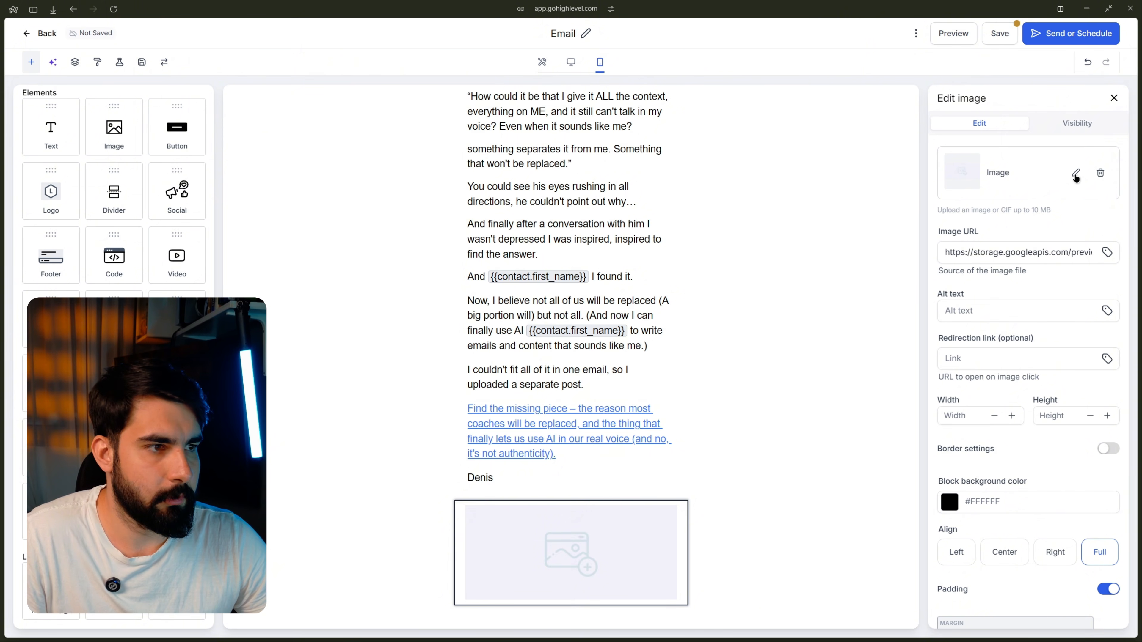
{"action": "left_click", "coordinate": [1075, 176]}
{"action": "left_click", "coordinate": [1069, 149]}
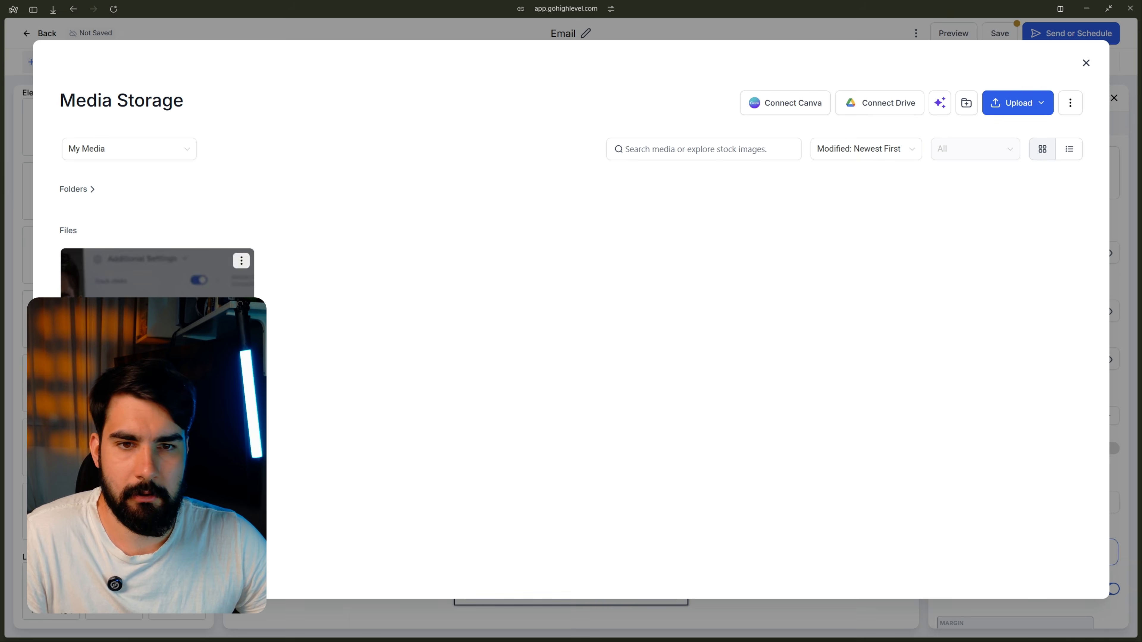
{"action": "left_click", "coordinate": [180, 322]}
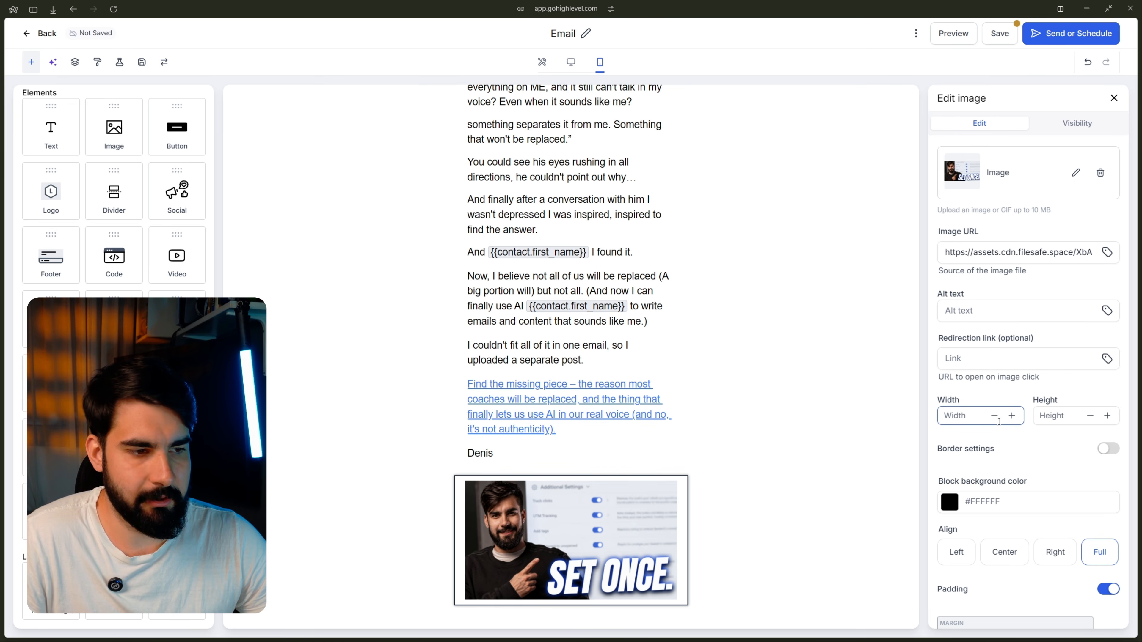
{"action": "left_click", "coordinate": [571, 61]}
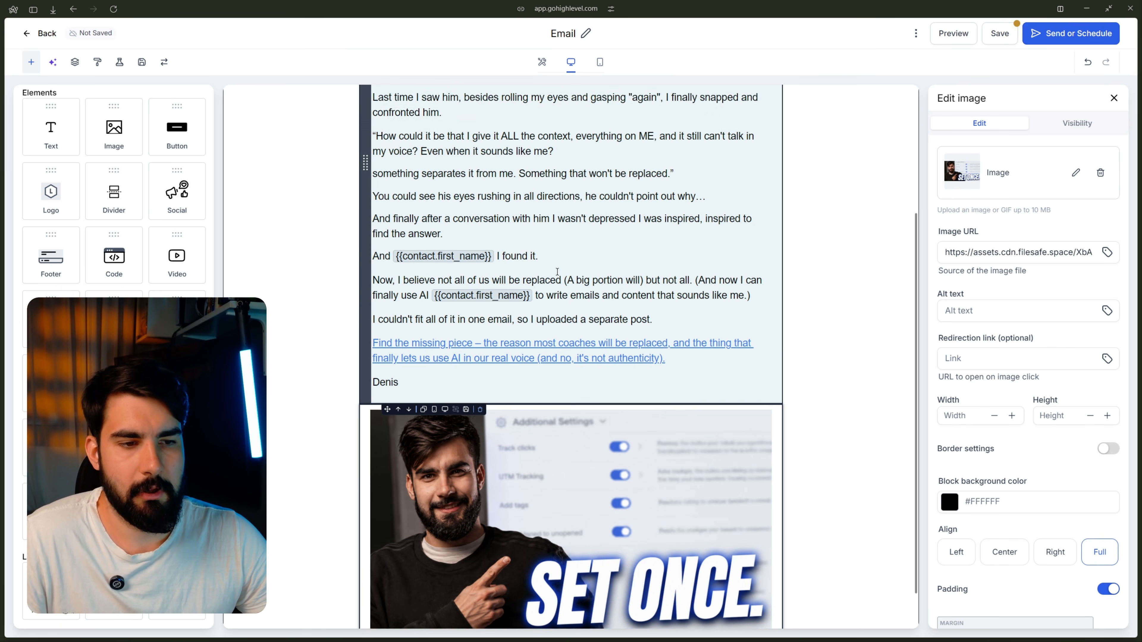
Step: Check the full-width image at mobile width, then leave the builder for the Email Campaigns list
{"action": "scroll", "coordinate": [556, 272], "scroll_direction": "down", "scroll_amount": 1}
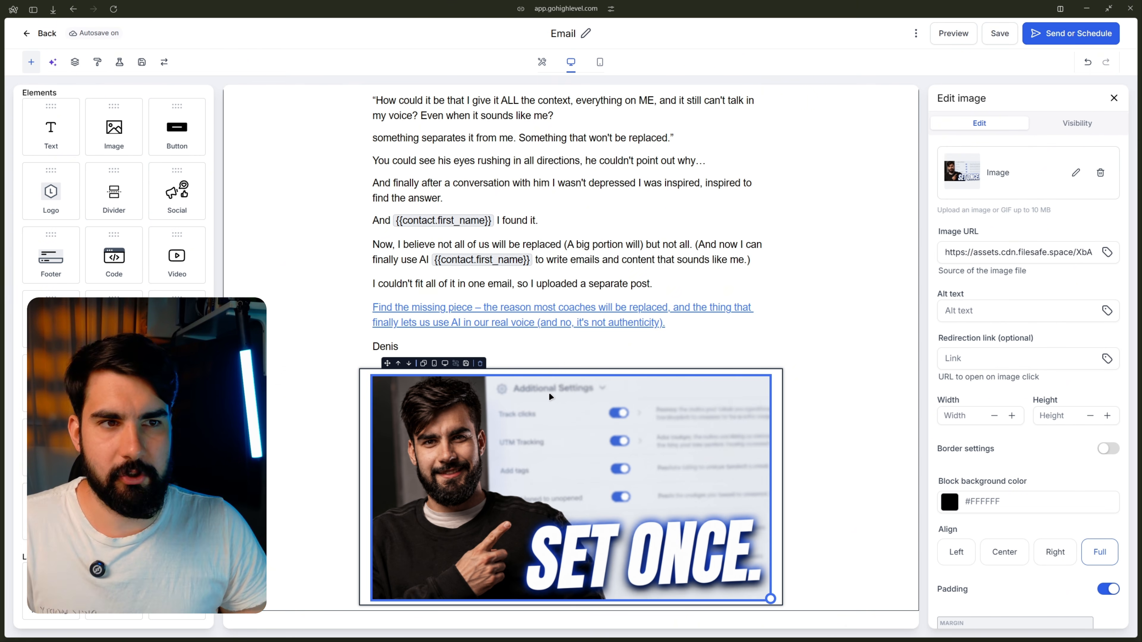
{"action": "left_click", "coordinate": [601, 62]}
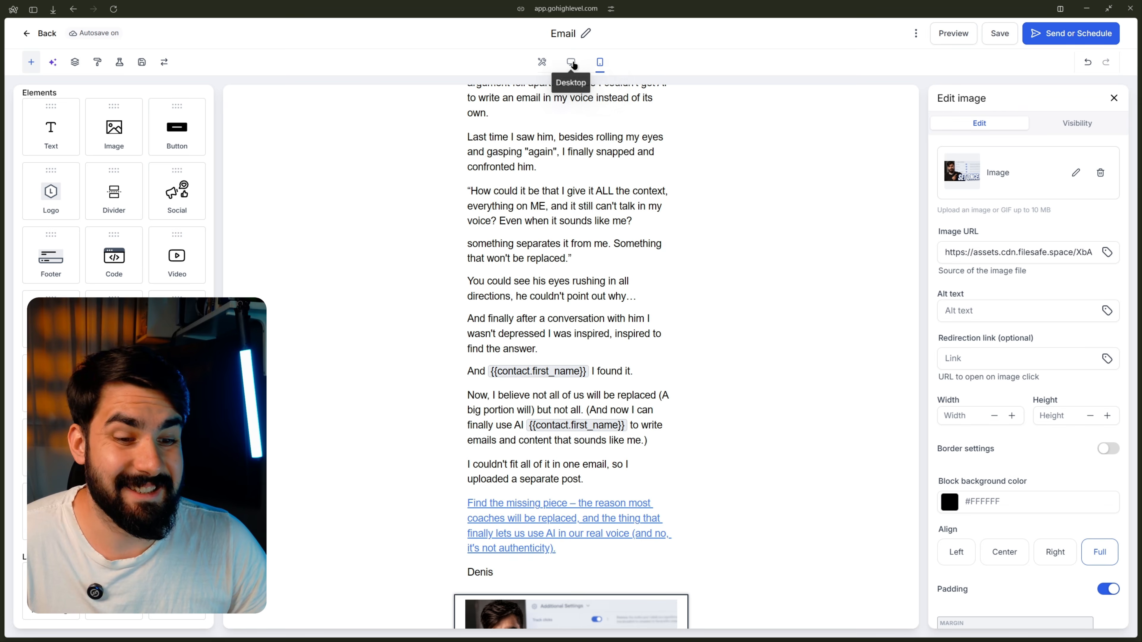
{"action": "scroll", "coordinate": [610, 173], "scroll_direction": "down", "scroll_amount": 3}
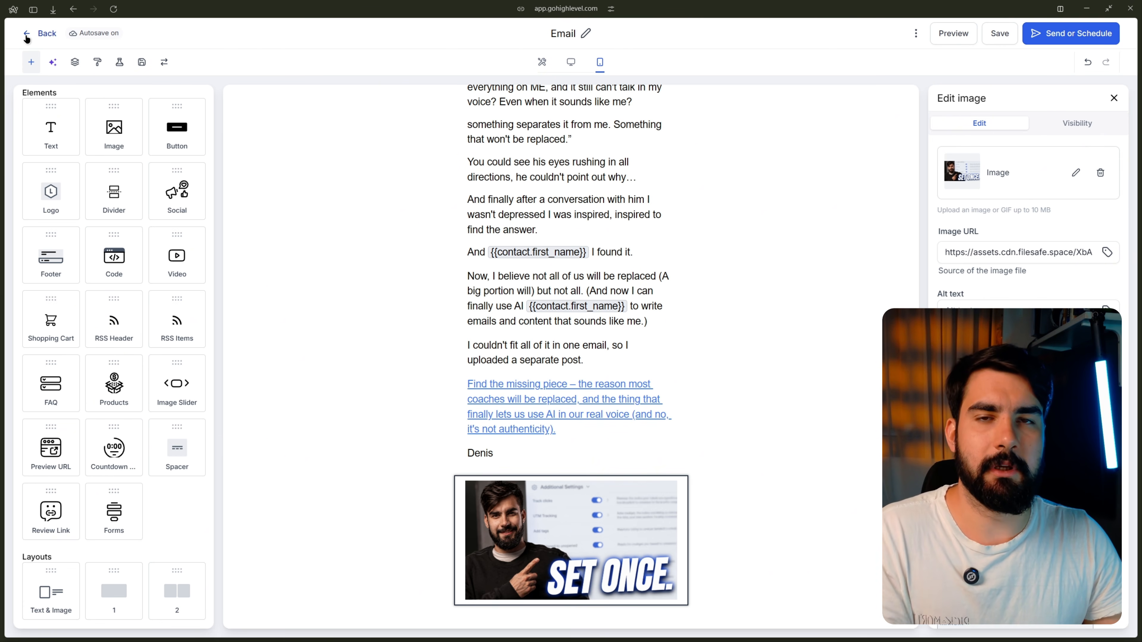
{"action": "left_click", "coordinate": [27, 39]}
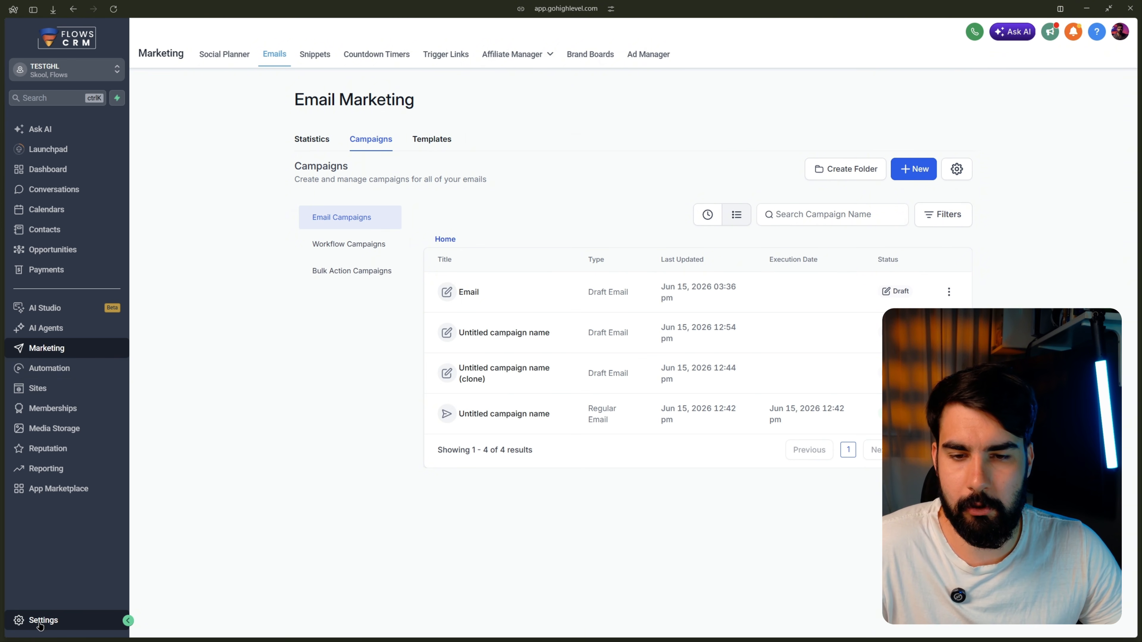
Step: Bring up the Dedicated Domain settings for yt.skoolflows.com under Email Services
{"action": "left_click", "coordinate": [50, 623]}
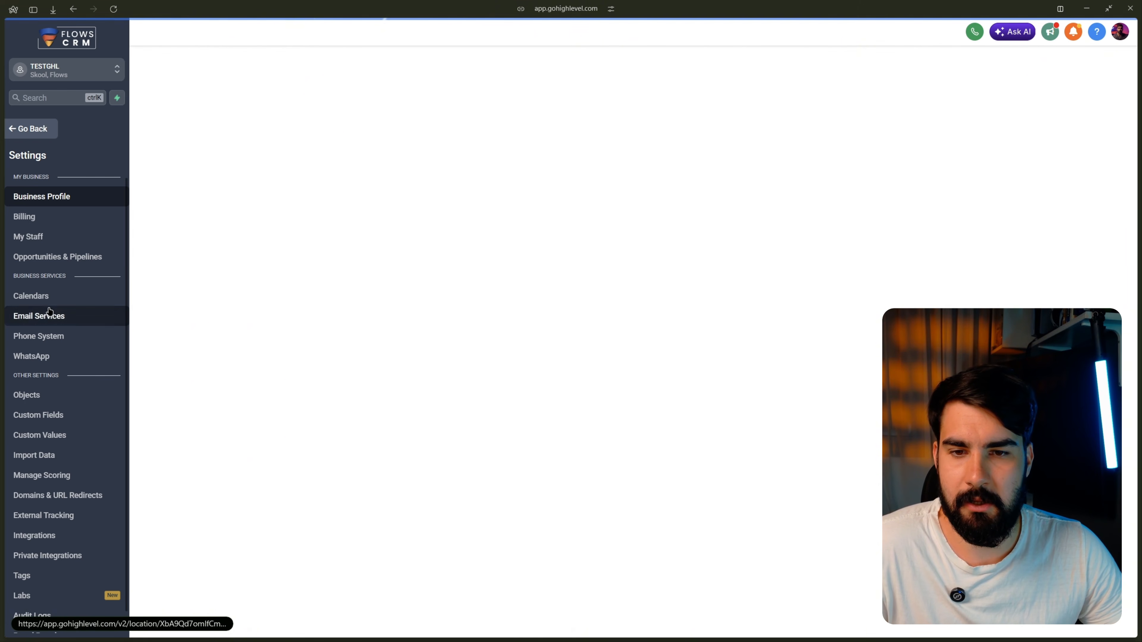
{"action": "scroll", "coordinate": [46, 275], "scroll_direction": "down", "scroll_amount": 1}
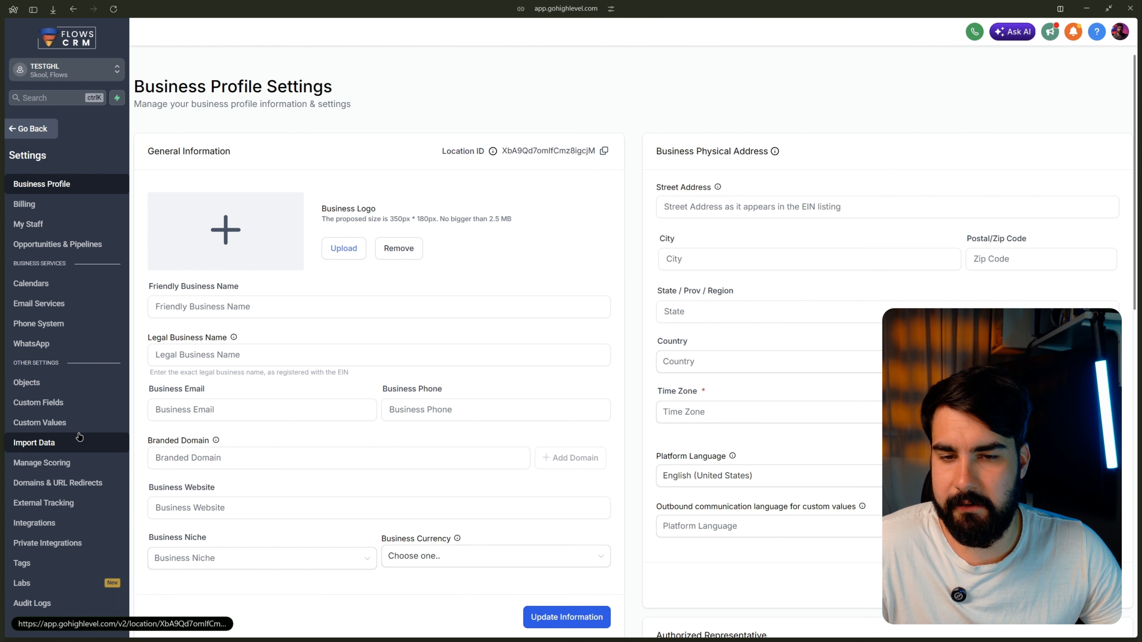
{"action": "left_click", "coordinate": [65, 308]}
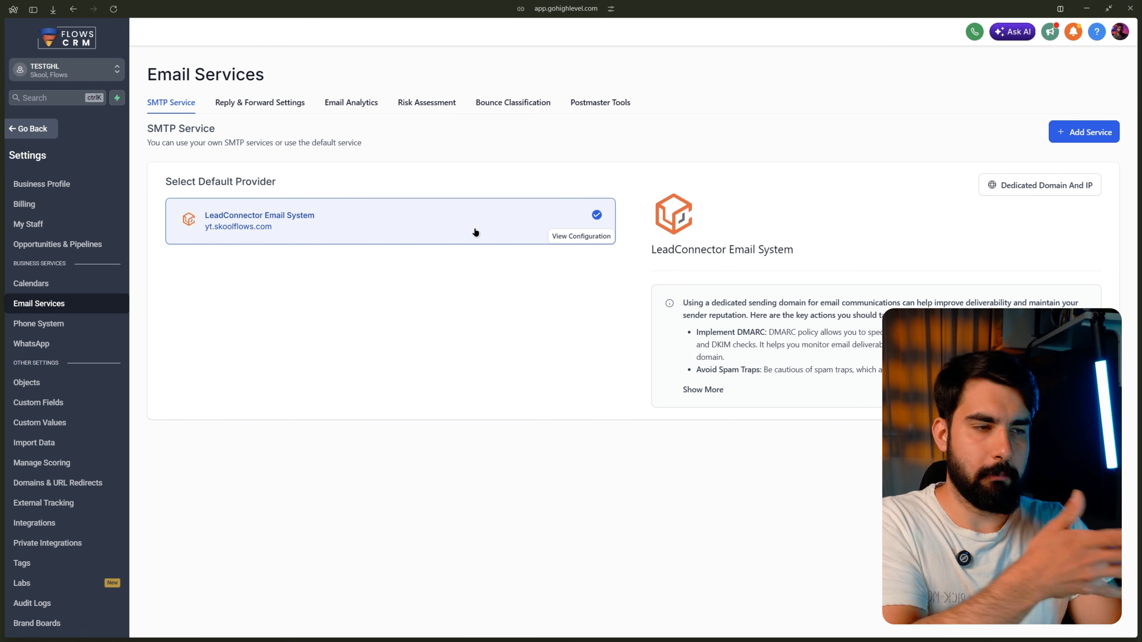
{"action": "left_click", "coordinate": [568, 236]}
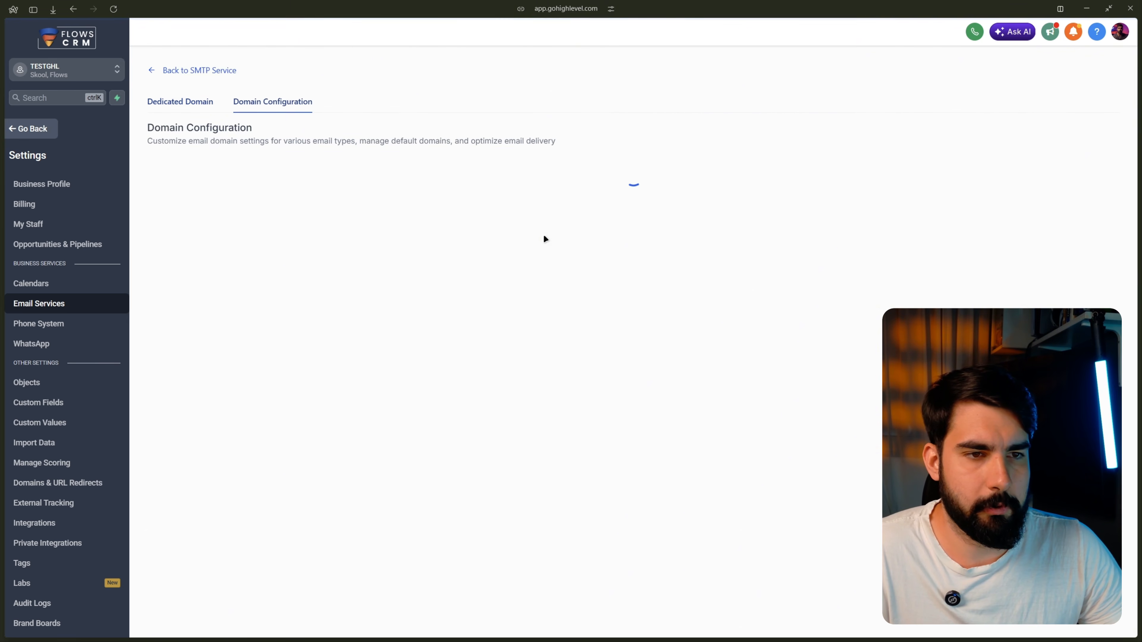
{"action": "left_click", "coordinate": [173, 99]}
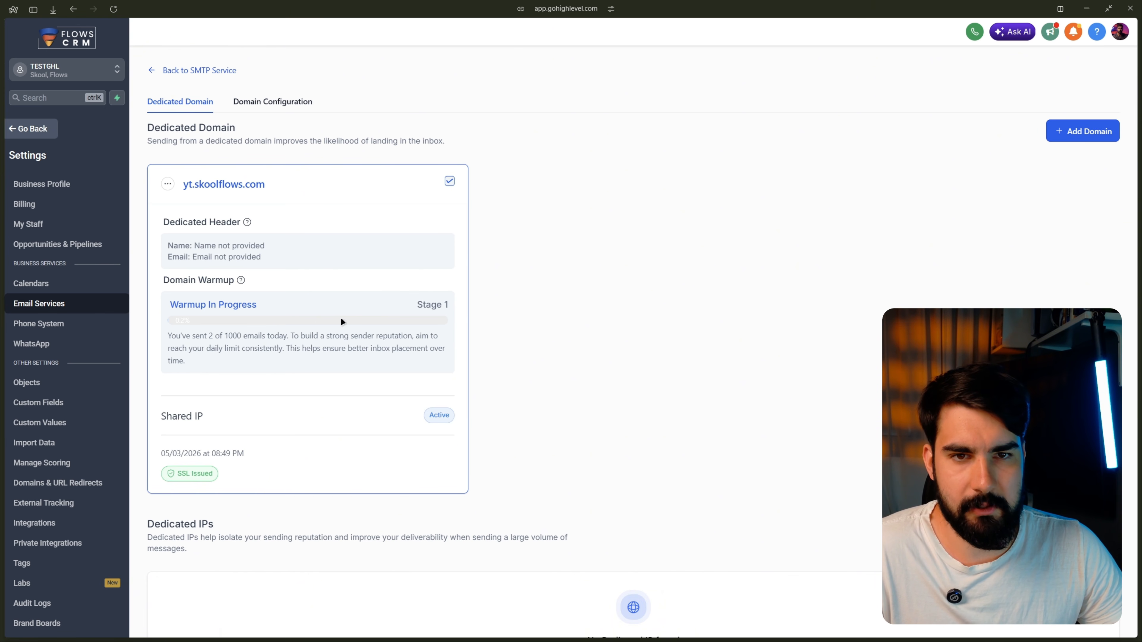
Step: Save a dedicated header for yt.skoolflows.com with the sender's from name and from email address
{"action": "left_click", "coordinate": [168, 184]}
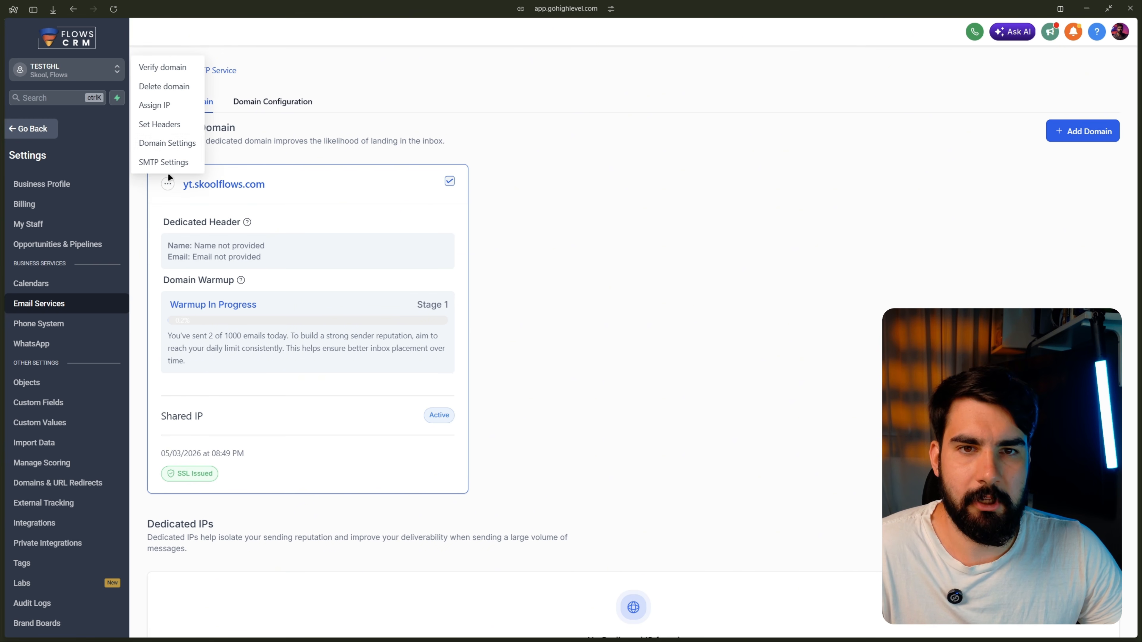
{"action": "left_click", "coordinate": [160, 124]}
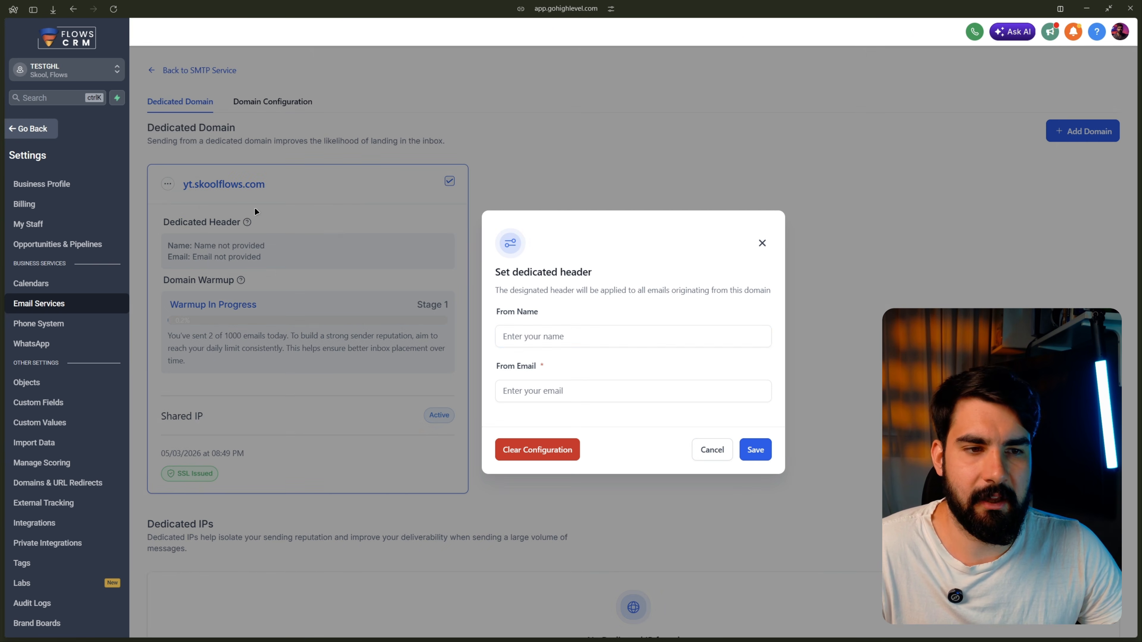
{"action": "left_click", "coordinate": [544, 336]}
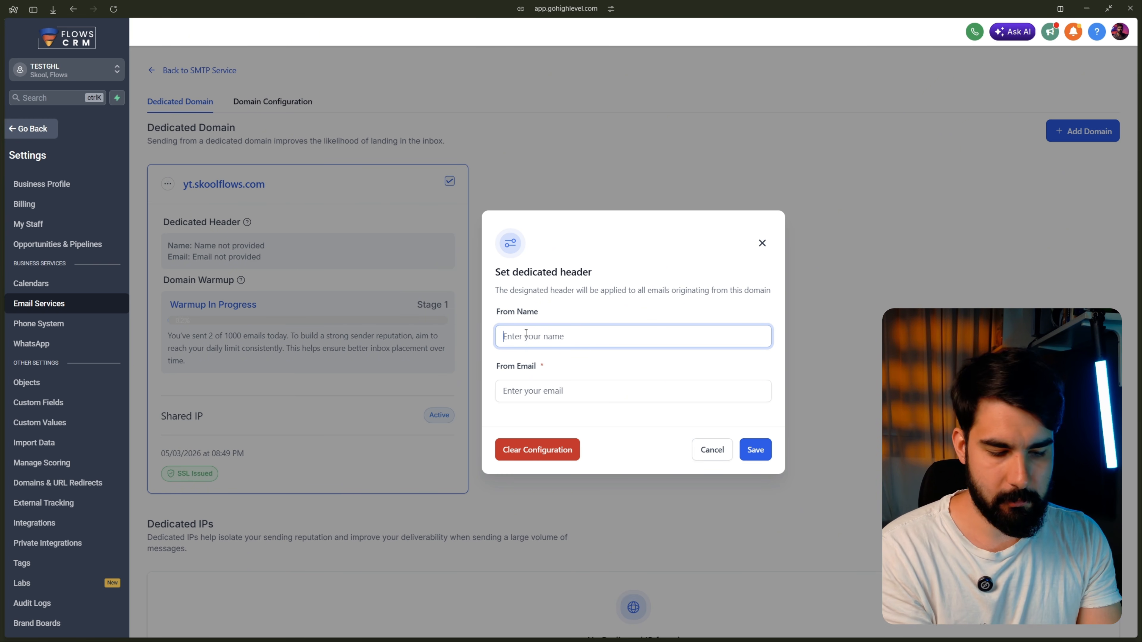
{"action": "type", "text": "Denis"}
{"action": "left_click", "coordinate": [536, 391]}
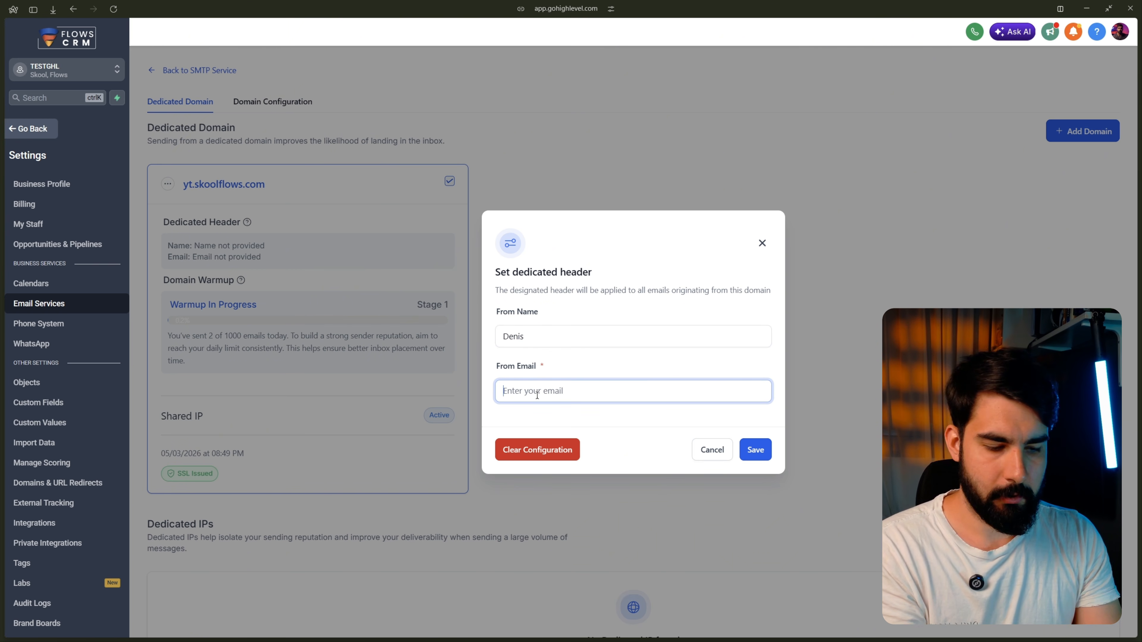
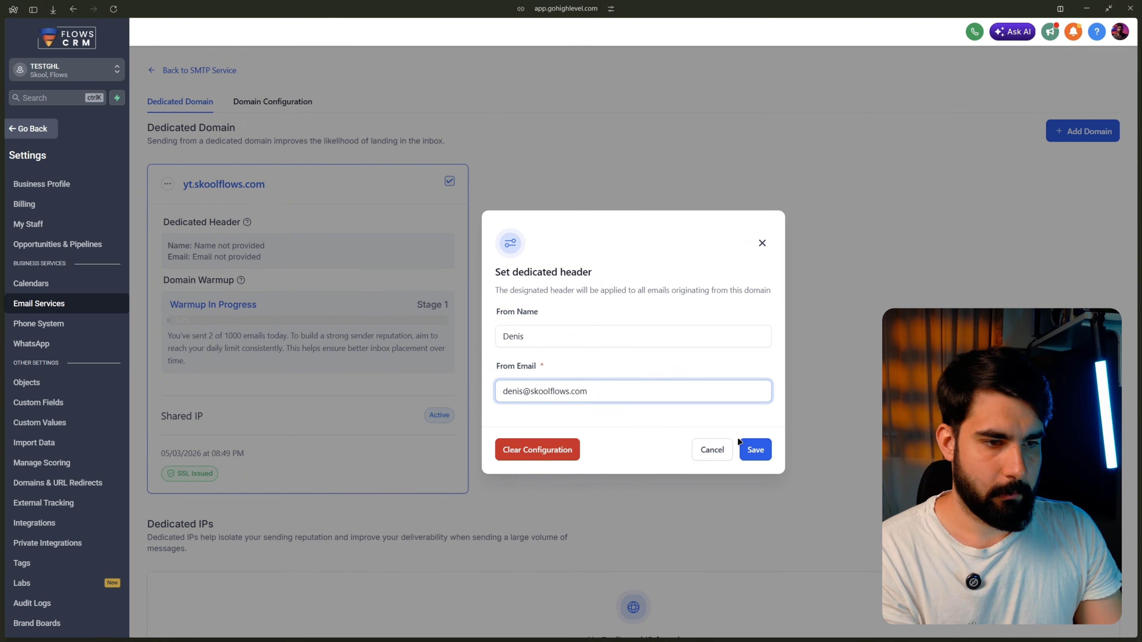
{"action": "left_click", "coordinate": [754, 446]}
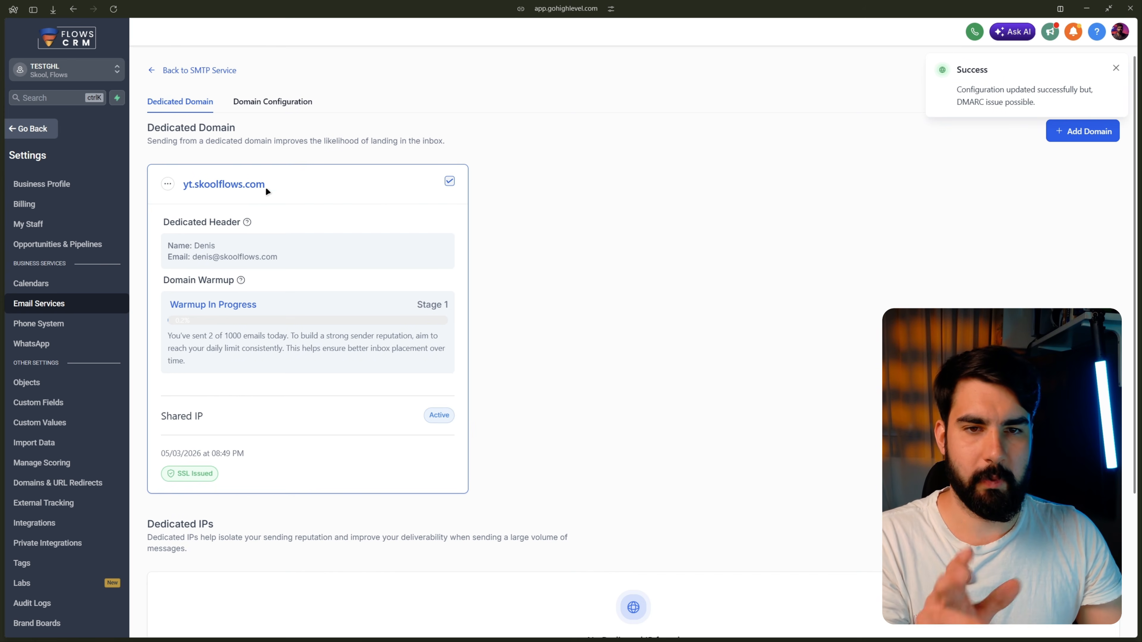
Step: Set yt.skoolflows.com as the Calendar, Payments and One-One Conversation email domain
{"action": "left_click", "coordinate": [267, 108]}
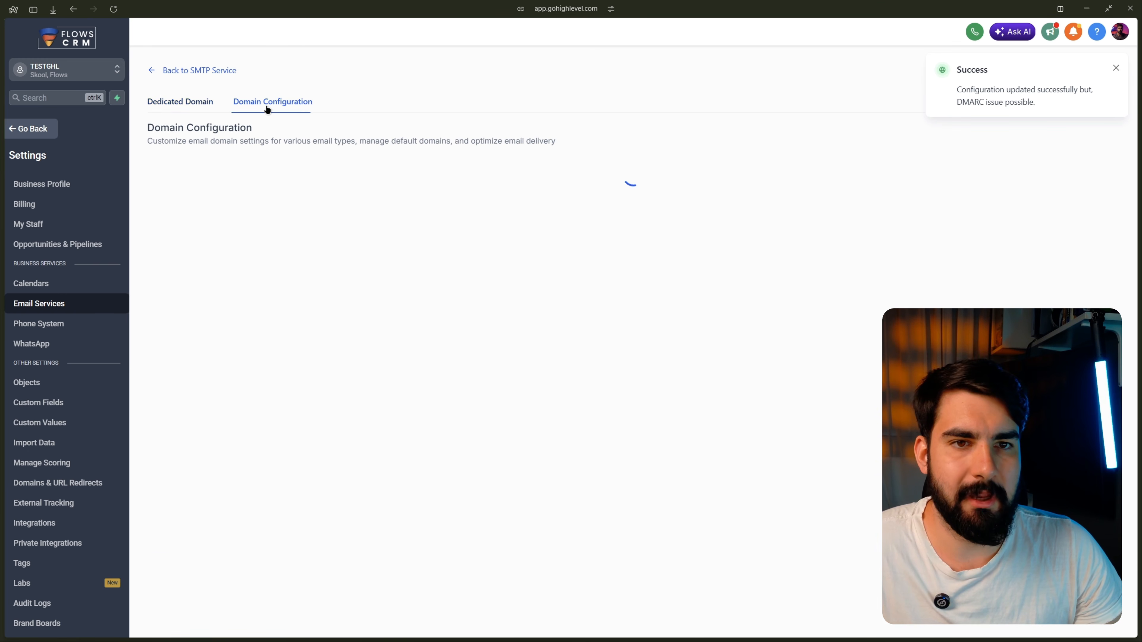
{"action": "left_click", "coordinate": [225, 195]}
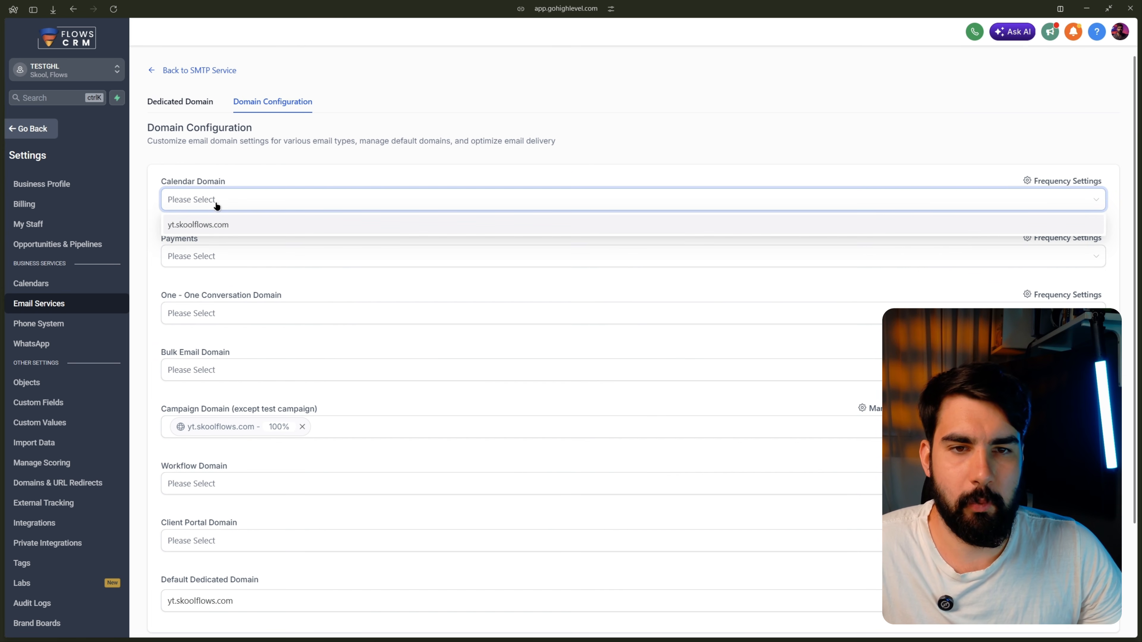
{"action": "left_click", "coordinate": [209, 265]}
{"action": "left_click", "coordinate": [212, 282]}
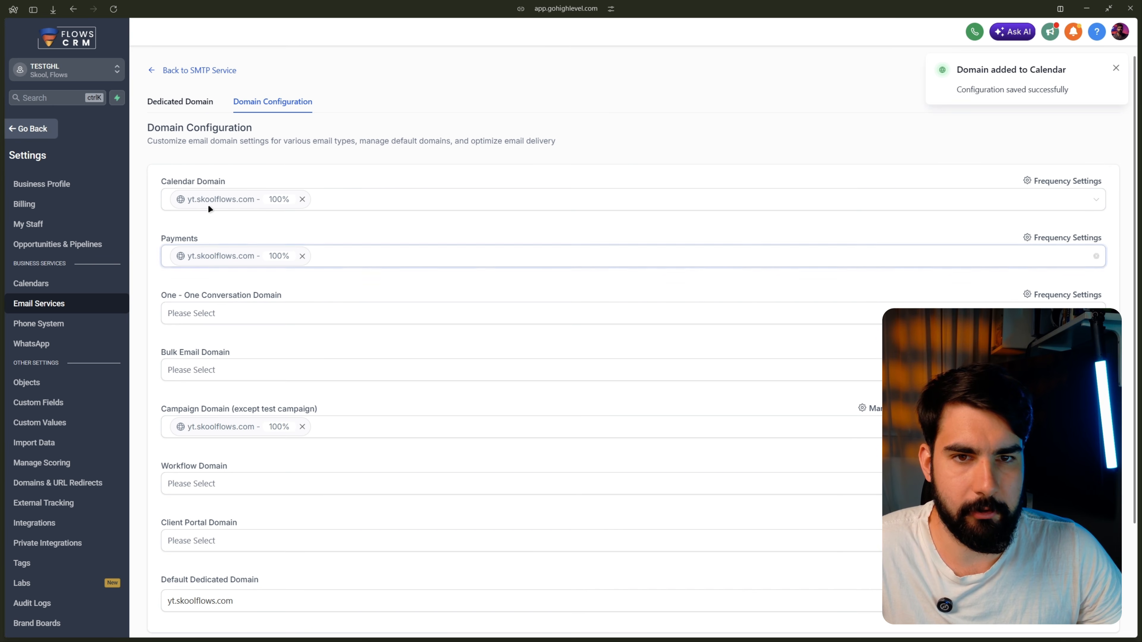
{"action": "left_click", "coordinate": [206, 311]}
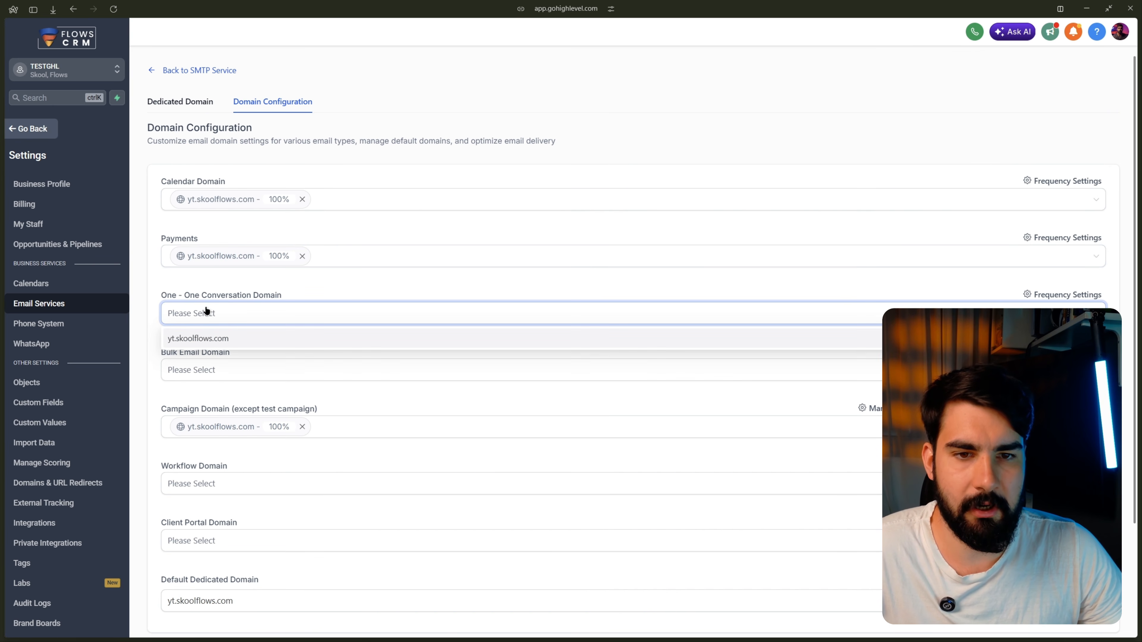
{"action": "left_click", "coordinate": [223, 336]}
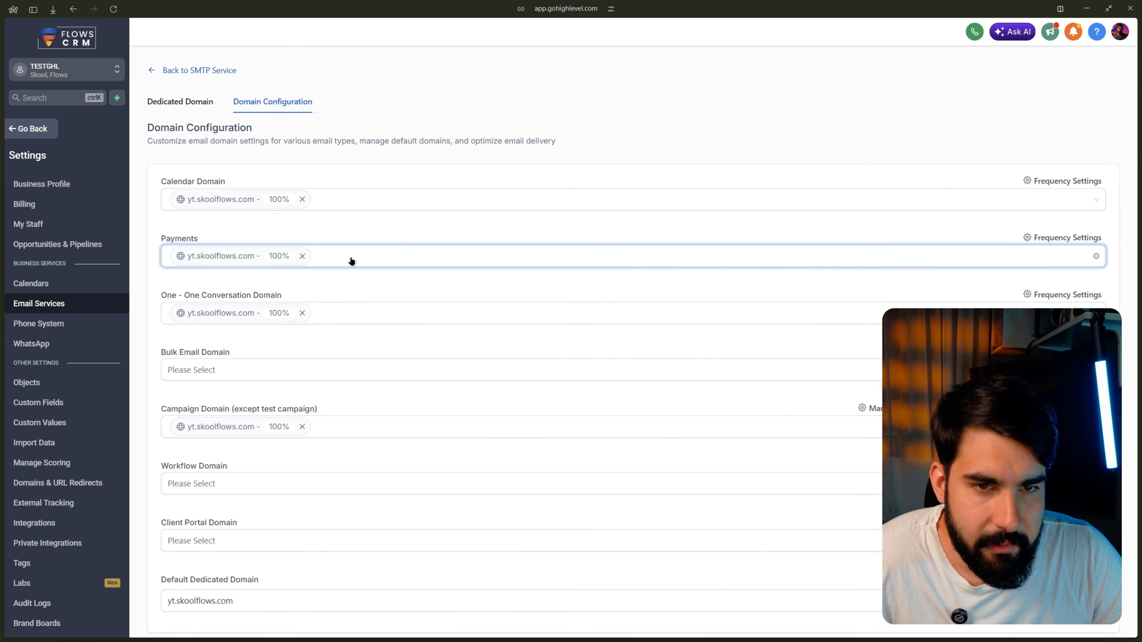
Step: Set yt.skoolflows.com as the Bulk Email, Workflow and Client Portal domain, then return to Dedicated Domain
{"action": "scroll", "coordinate": [252, 311], "scroll_direction": "down", "scroll_amount": 1}
{"action": "left_click", "coordinate": [252, 313]}
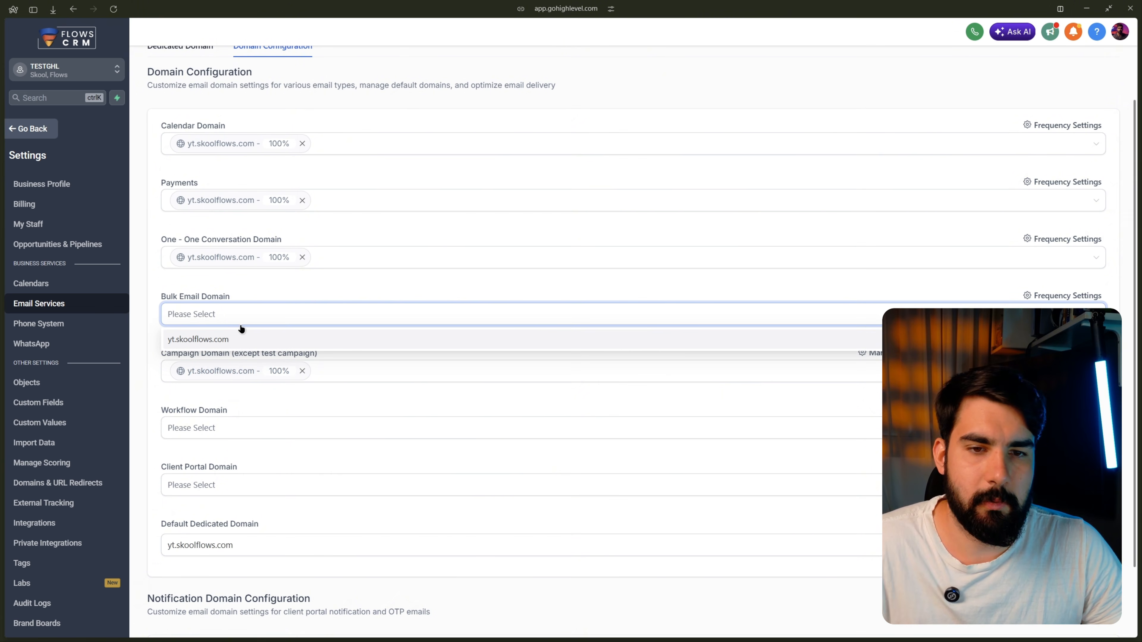
{"action": "left_click", "coordinate": [230, 338]}
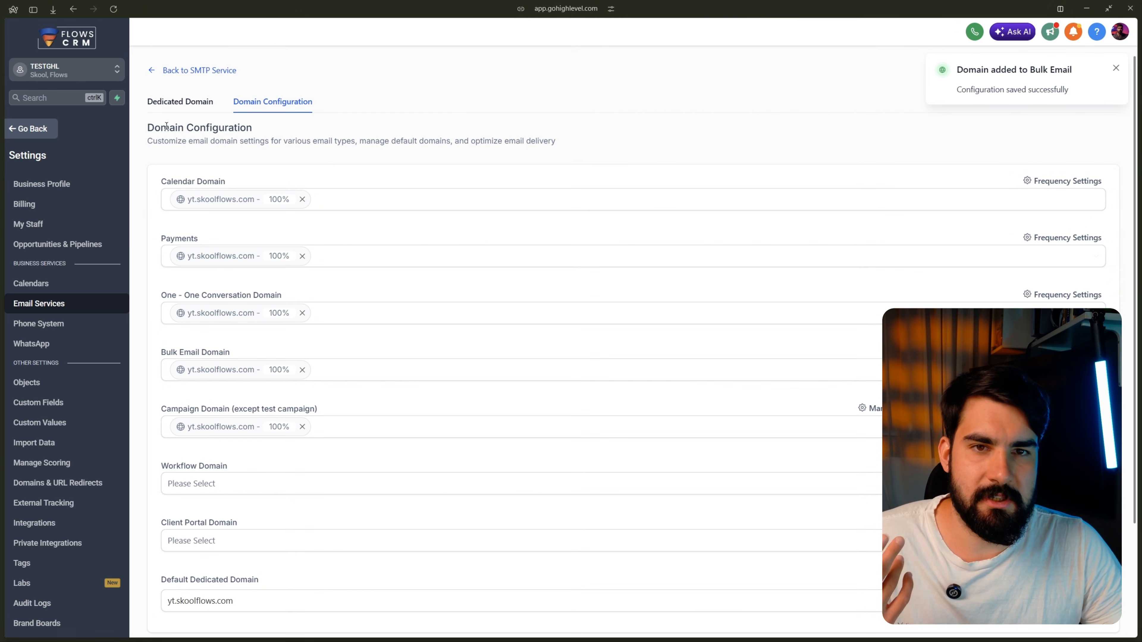
{"action": "scroll", "coordinate": [229, 400], "scroll_direction": "down", "scroll_amount": 3}
{"action": "left_click", "coordinate": [201, 351]}
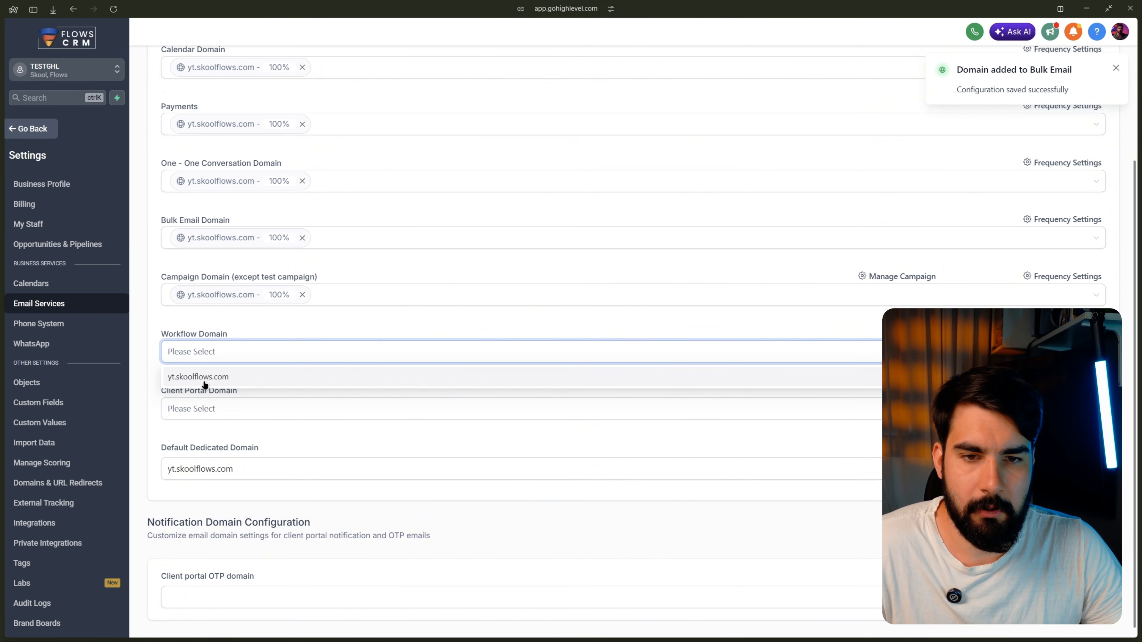
{"action": "left_click", "coordinate": [204, 381]}
{"action": "scroll", "coordinate": [181, 441], "scroll_direction": "down", "scroll_amount": 1}
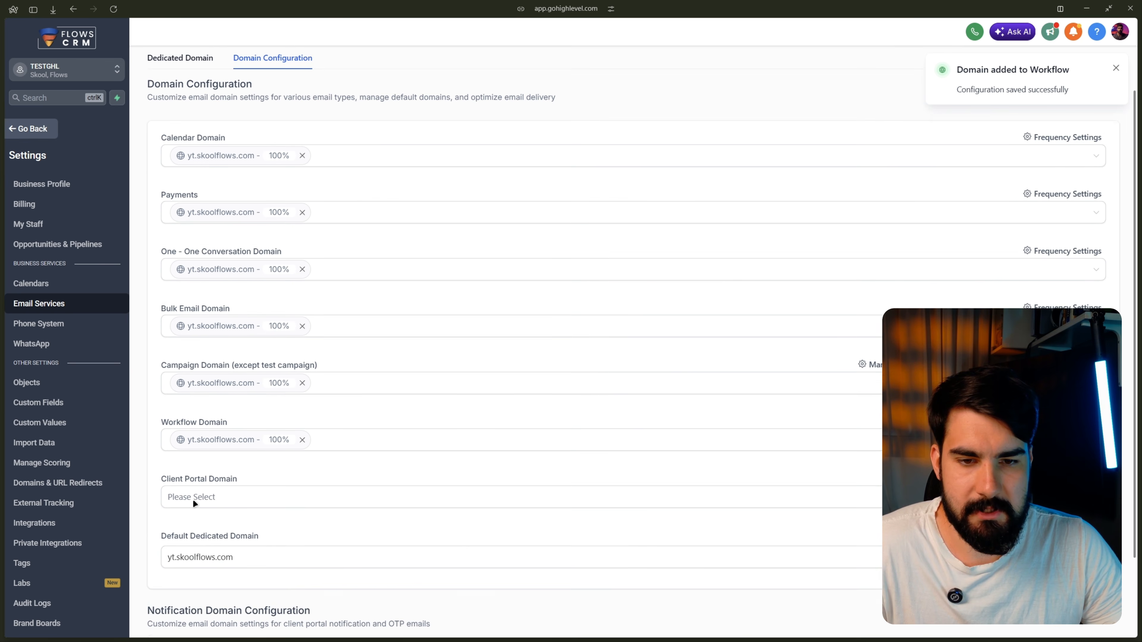
{"action": "left_click", "coordinate": [189, 489]}
{"action": "left_click", "coordinate": [202, 517]}
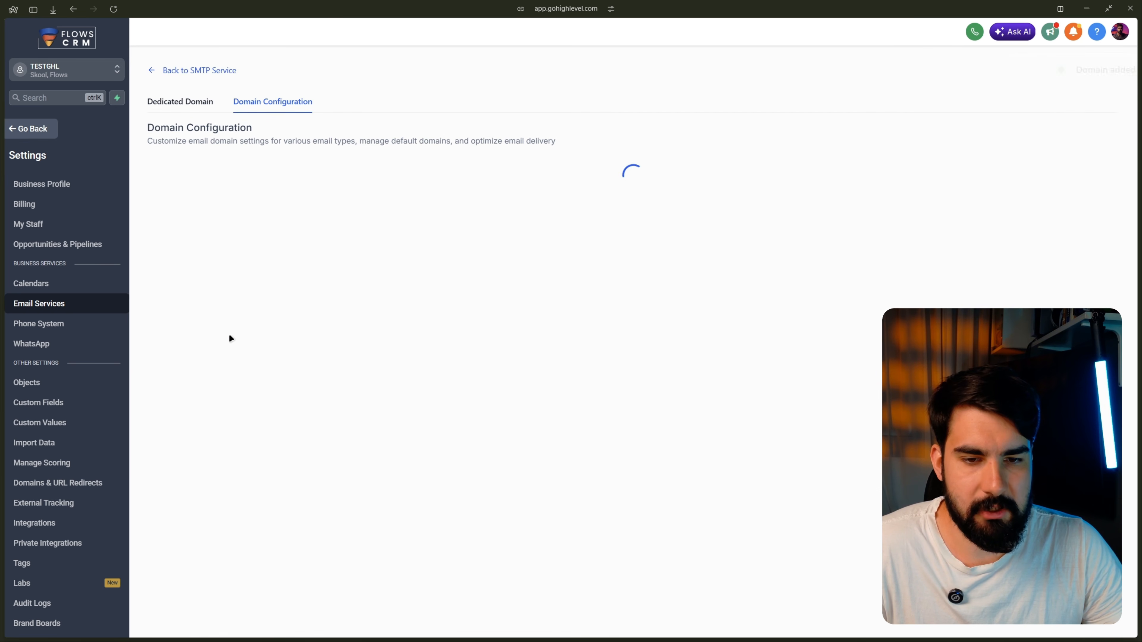
{"action": "scroll", "coordinate": [217, 323], "scroll_direction": "down", "scroll_amount": 2}
{"action": "scroll", "coordinate": [218, 323], "scroll_direction": "down", "scroll_amount": 1}
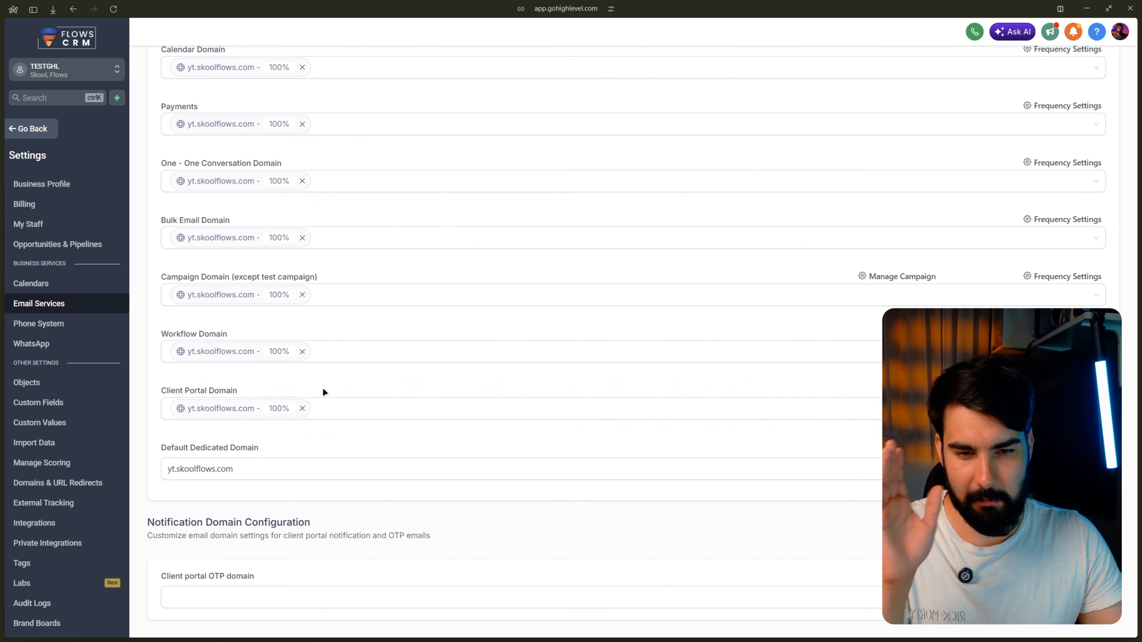
{"action": "scroll", "coordinate": [247, 288], "scroll_direction": "up", "scroll_amount": 3}
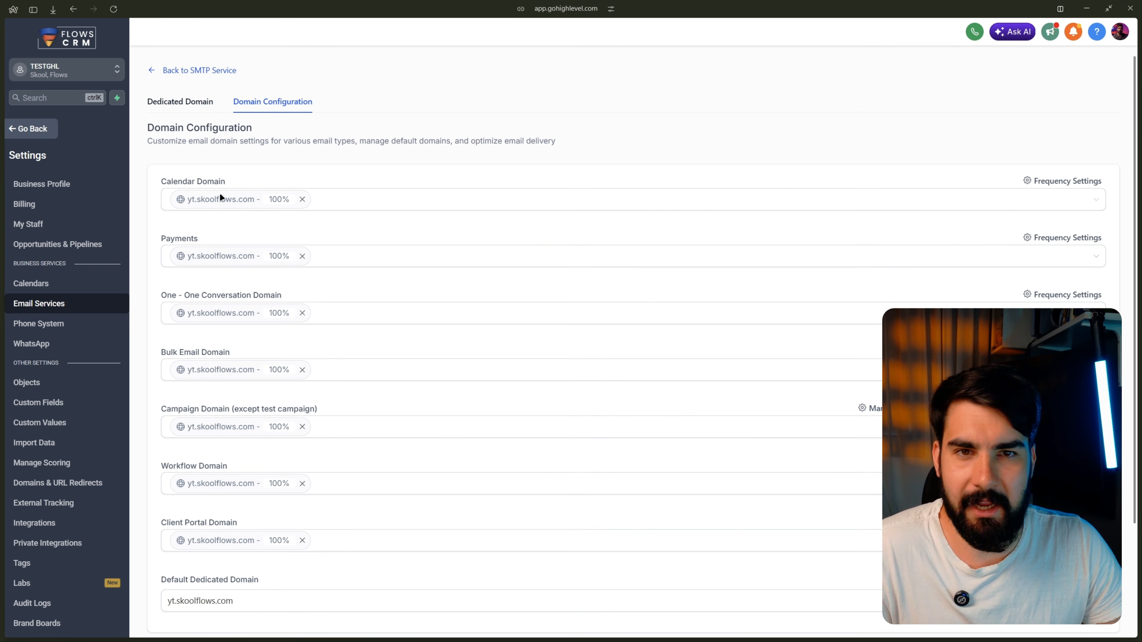
{"action": "left_click", "coordinate": [178, 102]}
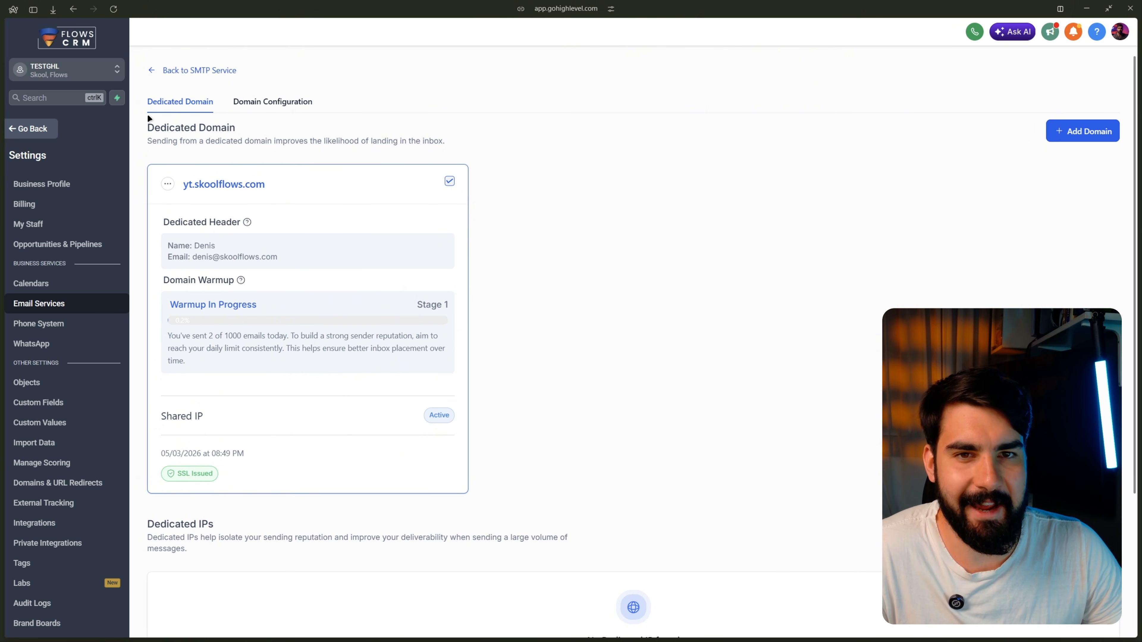